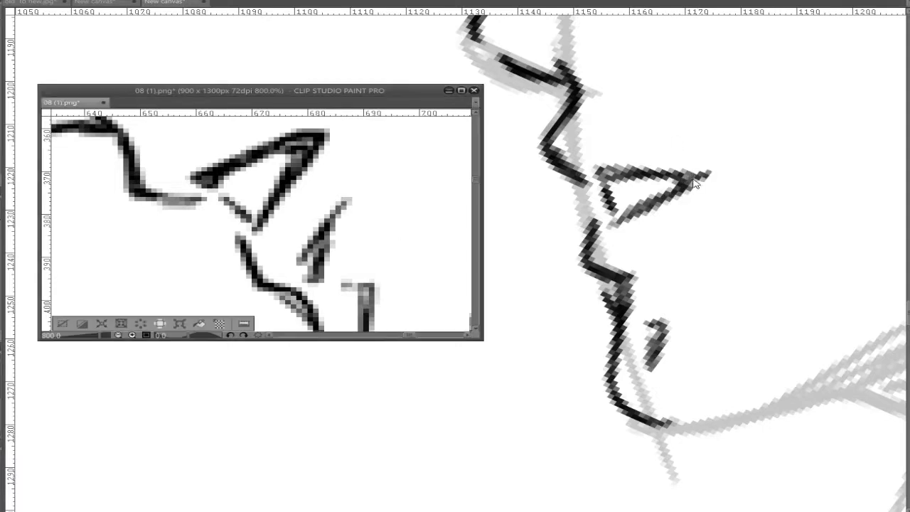
Ink the ear of the capped profile head, drawing its outer contour, lobe and shaded inner folds over the grey sketch
{"action": "scroll", "coordinate": [465, 204], "scroll_direction": "down", "scroll_amount": 5}
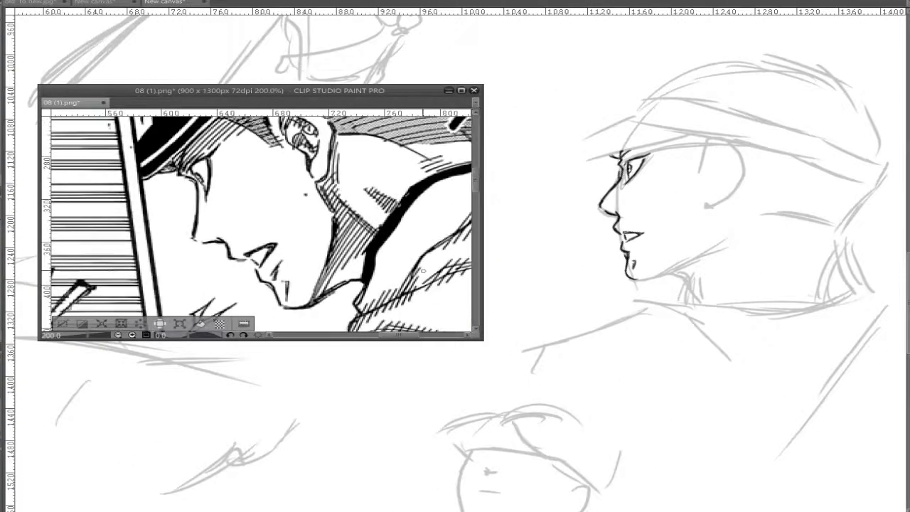
{"action": "scroll", "coordinate": [612, 267], "scroll_direction": "up", "scroll_amount": 8}
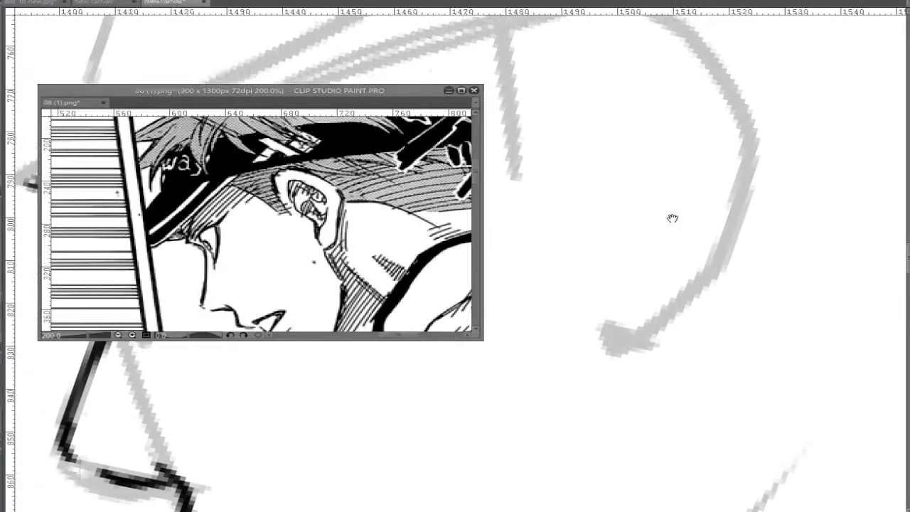
{"action": "left_click_drag", "start_coordinate": [548, 81], "coordinate": [569, 203]}
{"action": "left_click_drag", "start_coordinate": [519, 102], "coordinate": [661, 91]}
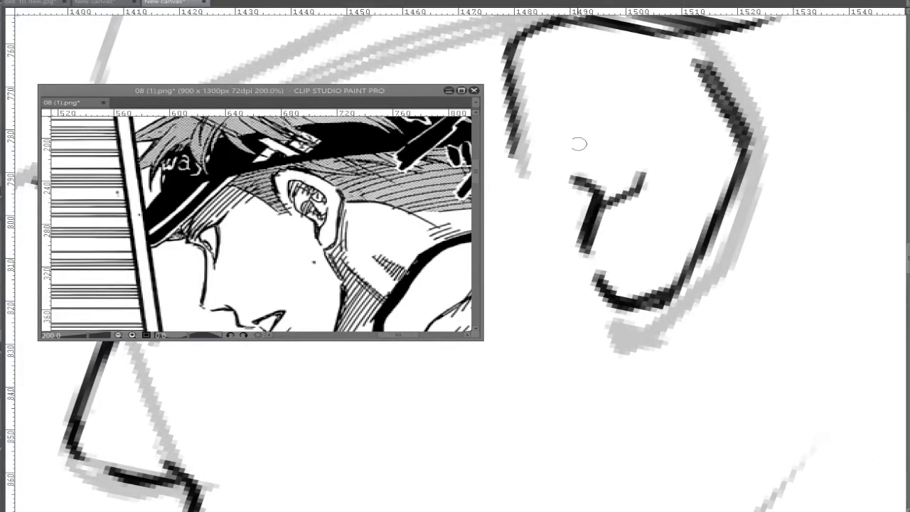
{"action": "left_click_drag", "start_coordinate": [578, 176], "coordinate": [581, 85]}
{"action": "left_click_drag", "start_coordinate": [558, 134], "coordinate": [668, 97]}
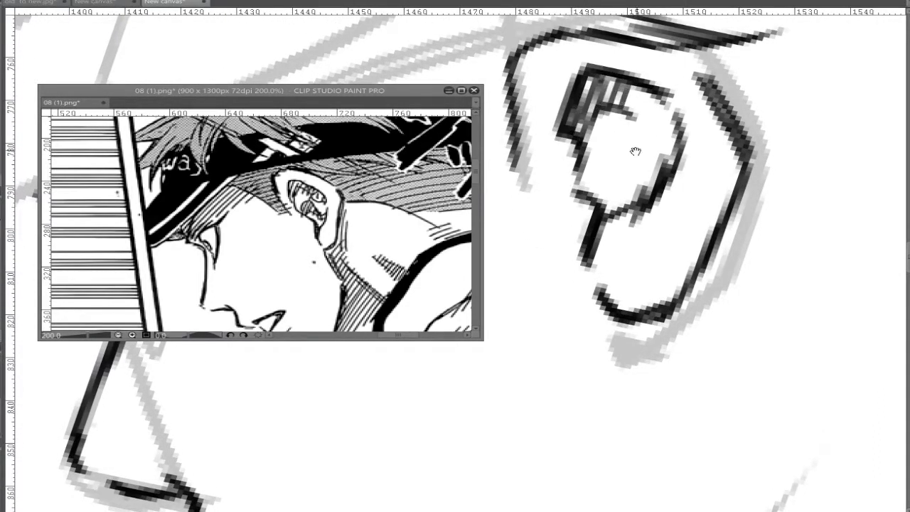
{"action": "left_click_drag", "start_coordinate": [576, 165], "coordinate": [605, 146]}
Ink the underside of the chin and carry the jawline up to the earlobe with layered black strokes
{"action": "scroll", "coordinate": [675, 246], "scroll_direction": "down", "scroll_amount": 10}
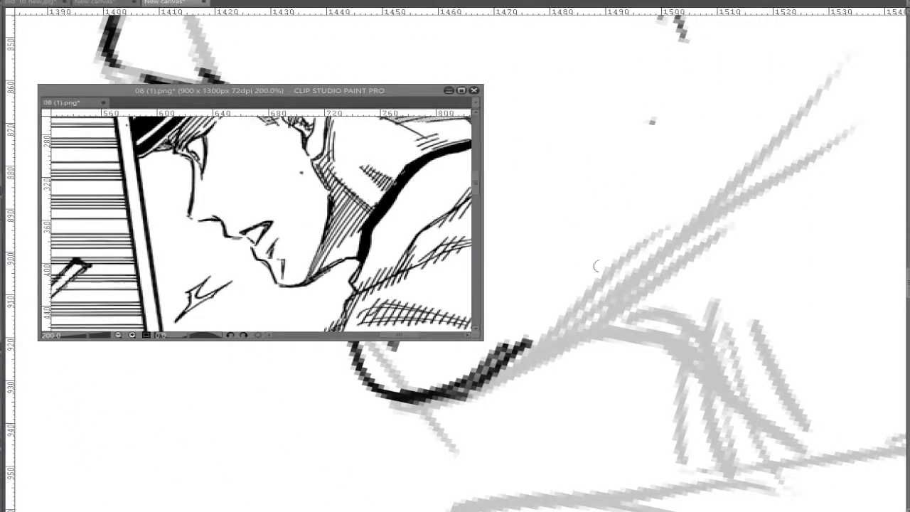
{"action": "left_click_drag", "start_coordinate": [665, 330], "coordinate": [562, 301]}
{"action": "left_click_drag", "start_coordinate": [583, 307], "coordinate": [590, 299]}
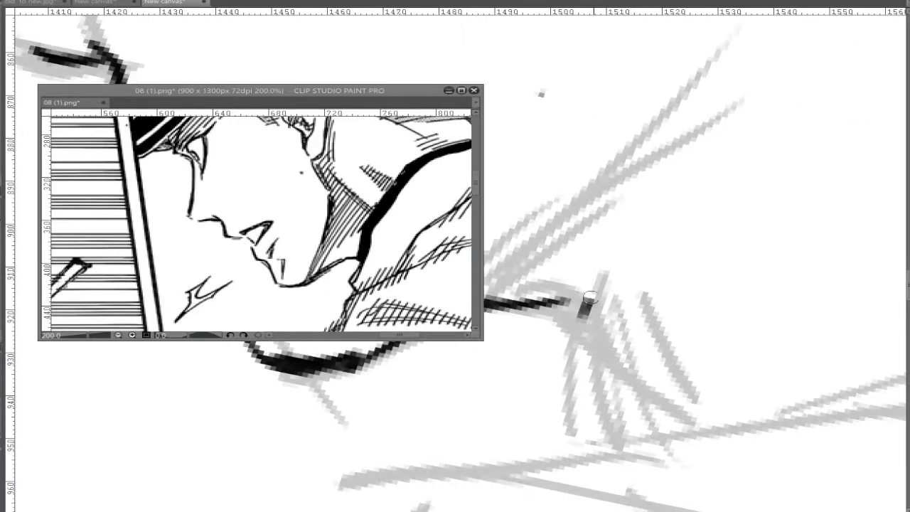
{"action": "scroll", "coordinate": [635, 205], "scroll_direction": "down", "scroll_amount": 5}
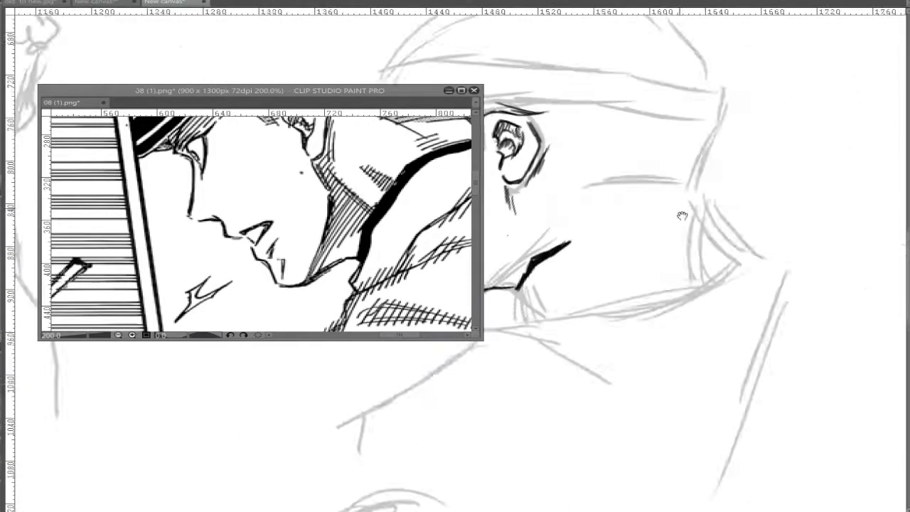
{"action": "scroll", "coordinate": [779, 158], "scroll_direction": "up", "scroll_amount": 4}
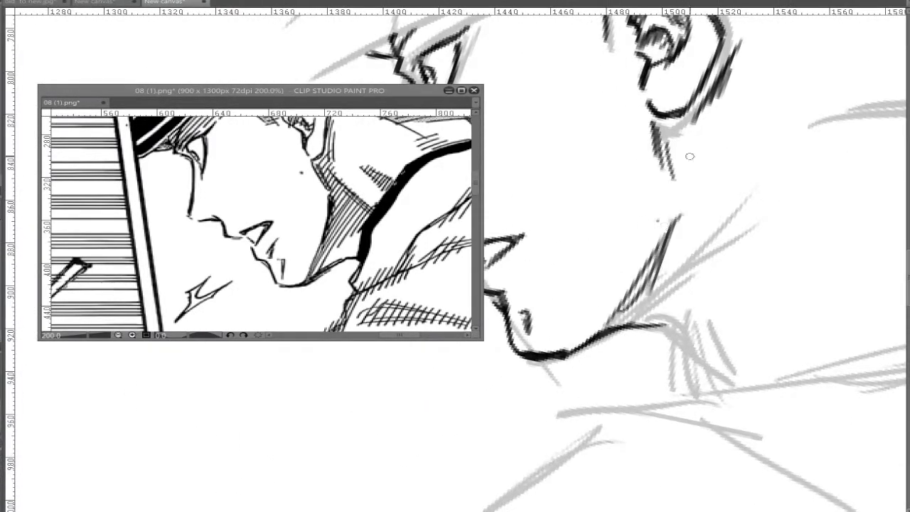
{"action": "scroll", "coordinate": [687, 260], "scroll_direction": "down", "scroll_amount": 2}
{"action": "scroll", "coordinate": [687, 260], "scroll_direction": "up", "scroll_amount": 2}
{"action": "left_click_drag", "start_coordinate": [256, 213], "coordinate": [285, 274]}
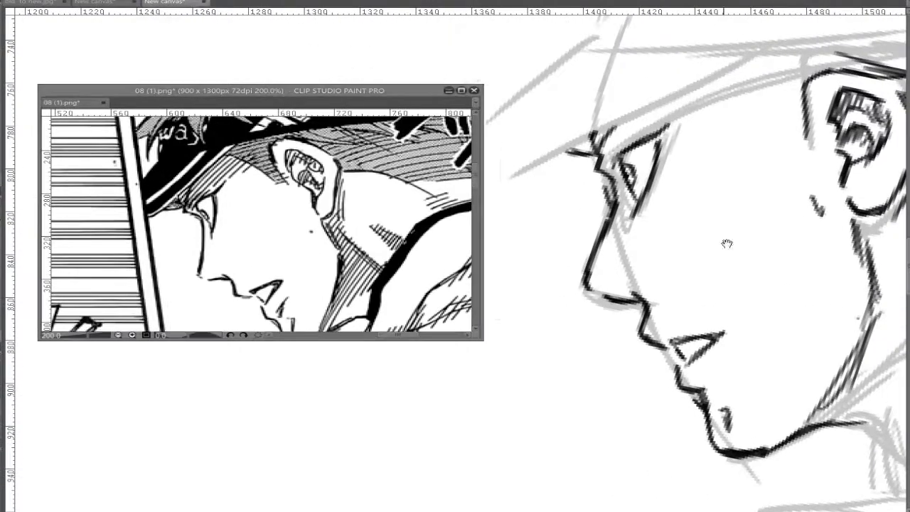
Hatch the shadow beneath the cap's edge from the eyebrow to the ear and add the sideburn edge
{"action": "left_click_drag", "start_coordinate": [687, 260], "coordinate": [739, 299]}
{"action": "scroll", "coordinate": [685, 259], "scroll_direction": "up", "scroll_amount": 1}
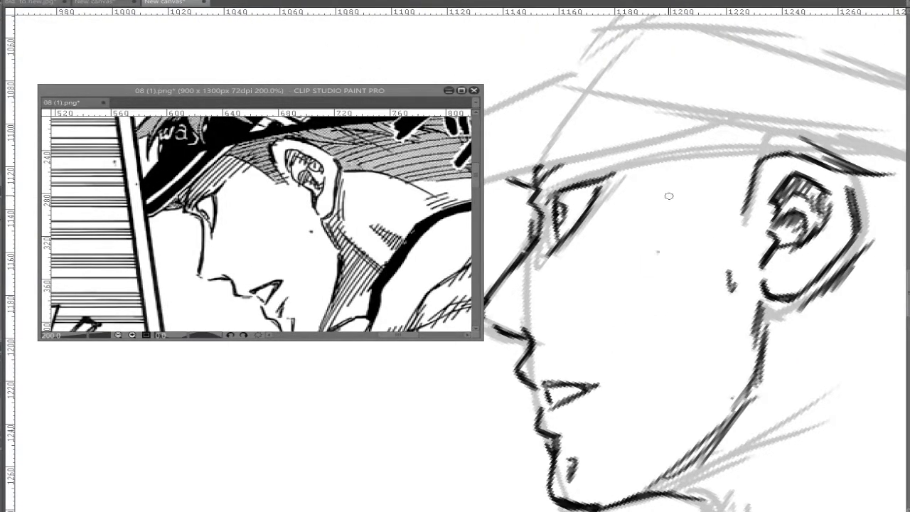
{"action": "scroll", "coordinate": [669, 195], "scroll_direction": "up", "scroll_amount": 3}
{"action": "scroll", "coordinate": [722, 164], "scroll_direction": "down", "scroll_amount": 2}
{"action": "scroll", "coordinate": [884, 239], "scroll_direction": "up", "scroll_amount": 2}
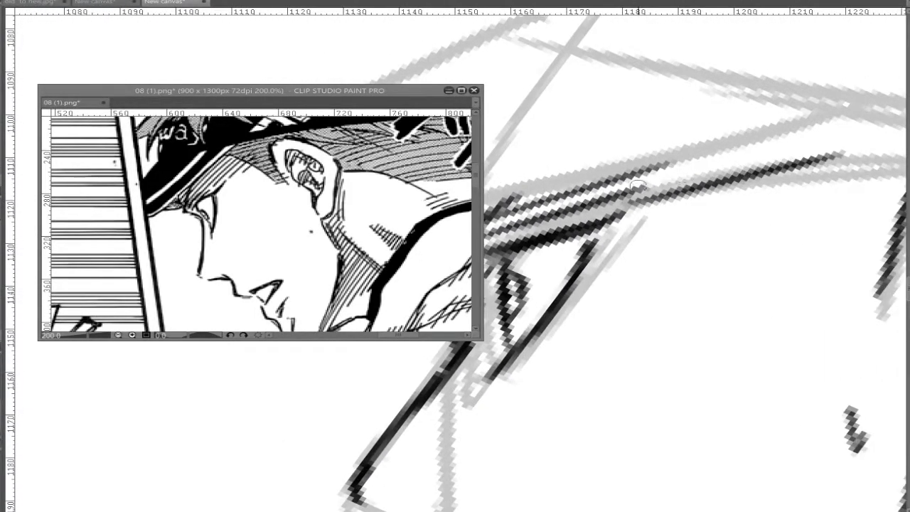
{"action": "scroll", "coordinate": [638, 186], "scroll_direction": "down", "scroll_amount": 2}
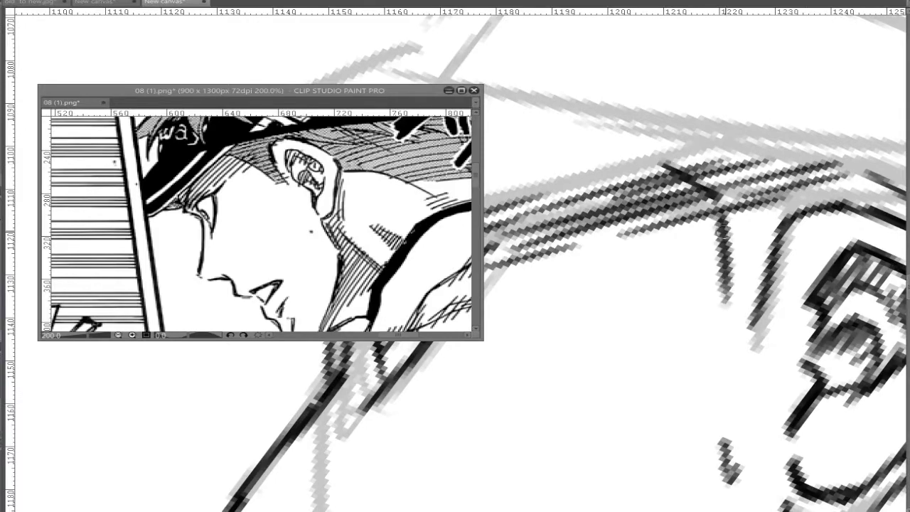
{"action": "left_click_drag", "start_coordinate": [688, 288], "coordinate": [729, 303]}
{"action": "scroll", "coordinate": [693, 201], "scroll_direction": "down", "scroll_amount": 2}
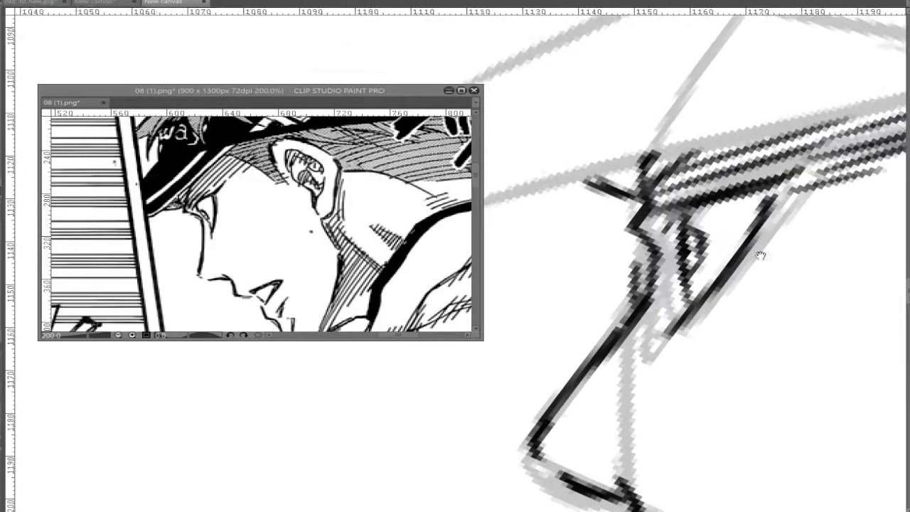
Ink the nape line running back from behind the ear and finish it with short parallel strokes
{"action": "scroll", "coordinate": [532, 339], "scroll_direction": "up", "scroll_amount": 2}
{"action": "scroll", "coordinate": [660, 227], "scroll_direction": "down", "scroll_amount": 5}
{"action": "scroll", "coordinate": [661, 228], "scroll_direction": "right", "scroll_amount": 5}
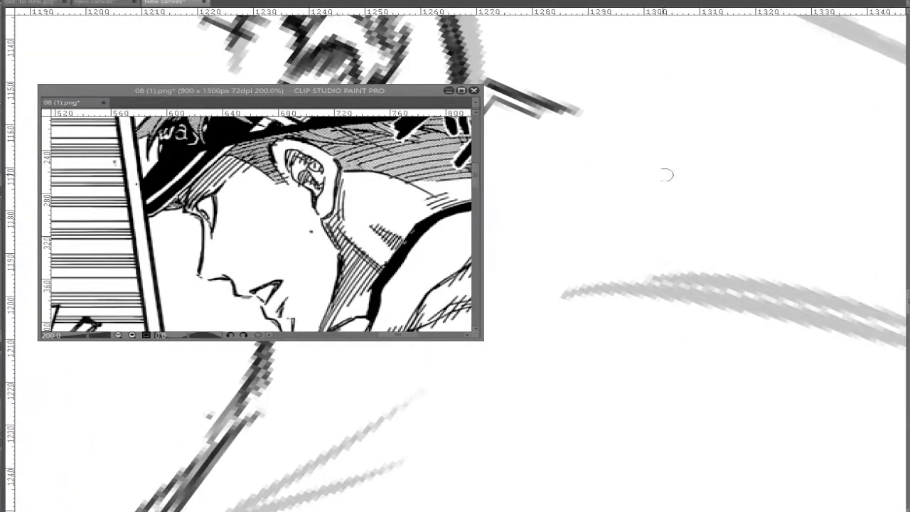
{"action": "scroll", "coordinate": [700, 313], "scroll_direction": "down", "scroll_amount": 8}
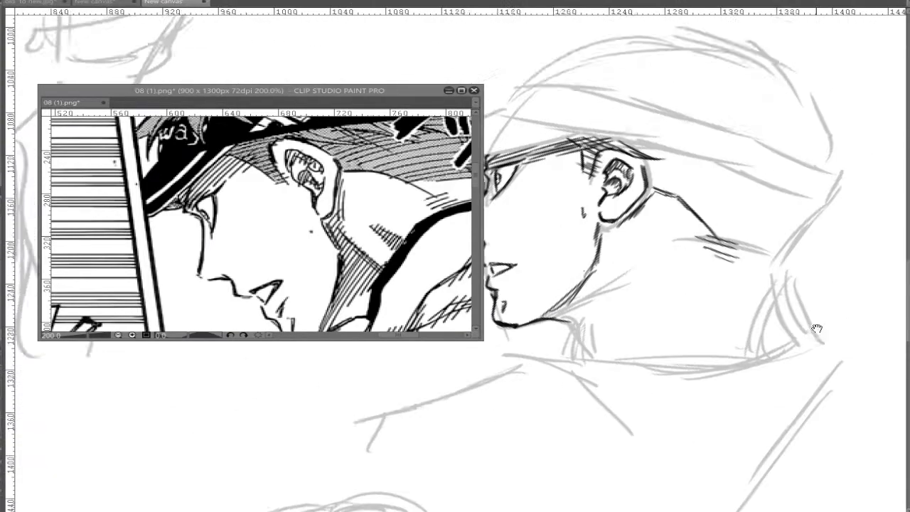
{"action": "left_click_drag", "start_coordinate": [775, 398], "coordinate": [818, 283]}
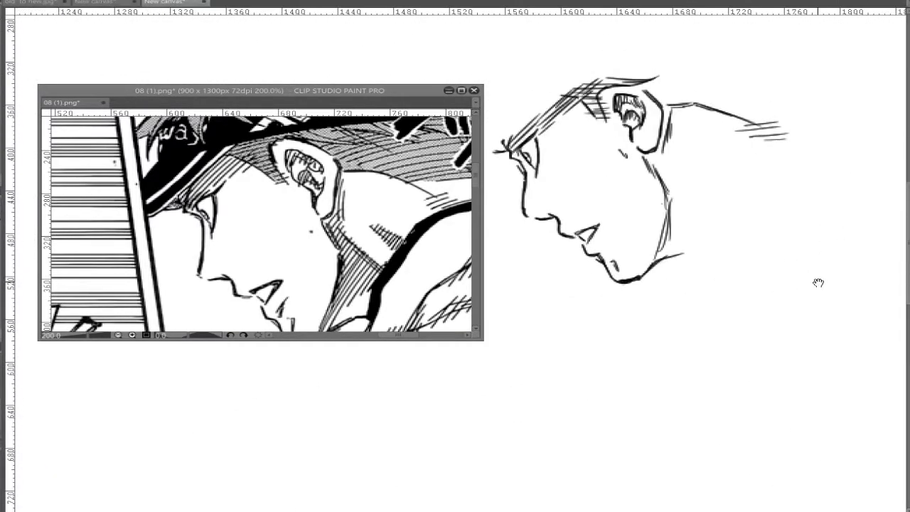
Ink the cap's brim, extending it forward past the forehead along the hatched shadow
{"action": "scroll", "coordinate": [640, 256], "scroll_direction": "up", "scroll_amount": 6}
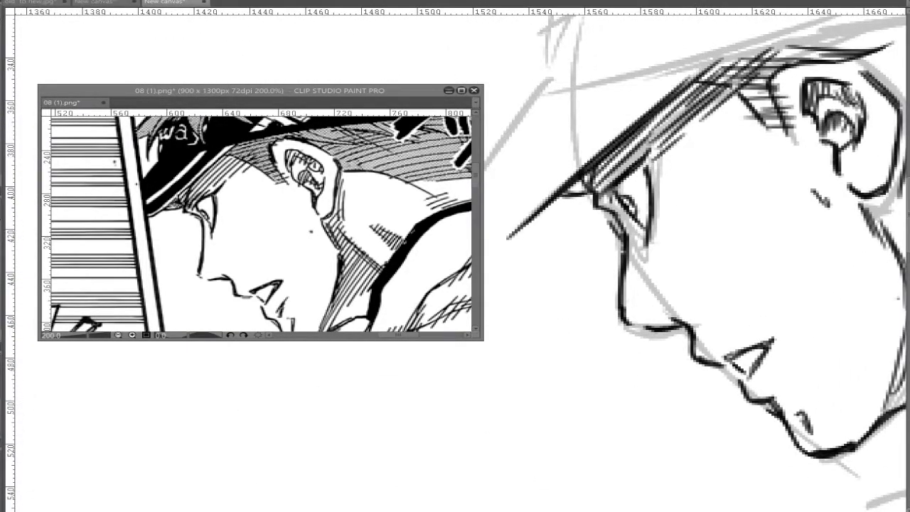
{"action": "mouse_move", "coordinate": [753, 57]}
{"action": "left_mouse_down"}
{"action": "mouse_move", "coordinate": [740, 185]}
{"action": "mouse_move", "coordinate": [652, 83]}
{"action": "mouse_move", "coordinate": [642, 263]}
{"action": "mouse_move", "coordinate": [569, 313]}
{"action": "mouse_move", "coordinate": [529, 111]}
{"action": "left_mouse_up"}
{"action": "left_click_drag", "start_coordinate": [682, 19], "coordinate": [469, 34]}
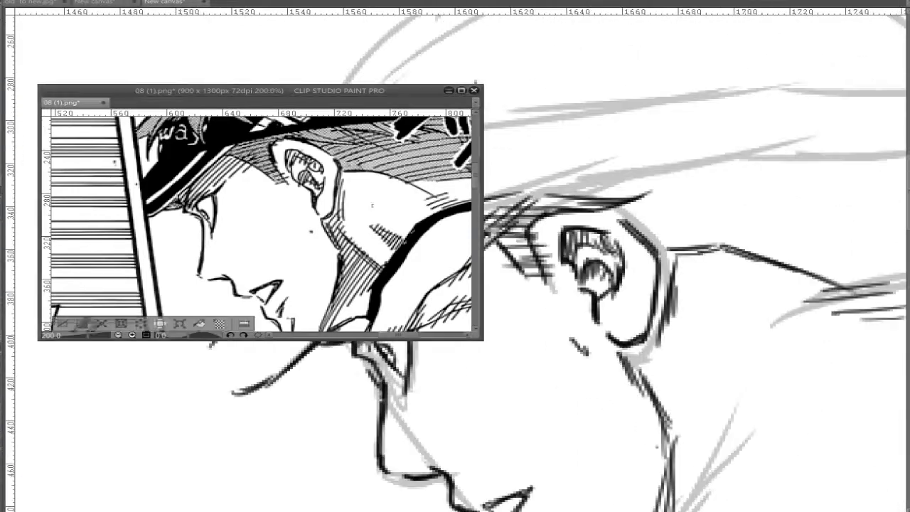
Ink the front of the cap above the brim and the first spiky hair strands projecting forward over it
{"action": "left_click_drag", "start_coordinate": [299, 178], "coordinate": [384, 281]}
{"action": "mouse_move", "coordinate": [376, 398]}
{"action": "left_mouse_down"}
{"action": "mouse_move", "coordinate": [640, 420]}
{"action": "mouse_move", "coordinate": [644, 291]}
{"action": "mouse_move", "coordinate": [701, 178]}
{"action": "mouse_move", "coordinate": [683, 172]}
{"action": "left_mouse_up"}
{"action": "mouse_move", "coordinate": [802, 185]}
{"action": "left_mouse_down"}
{"action": "mouse_move", "coordinate": [788, 264]}
{"action": "mouse_move", "coordinate": [639, 323]}
{"action": "mouse_move", "coordinate": [554, 128]}
{"action": "mouse_move", "coordinate": [583, 189]}
{"action": "left_mouse_up"}
{"action": "scroll", "coordinate": [547, 285], "scroll_direction": "down", "scroll_amount": 2}
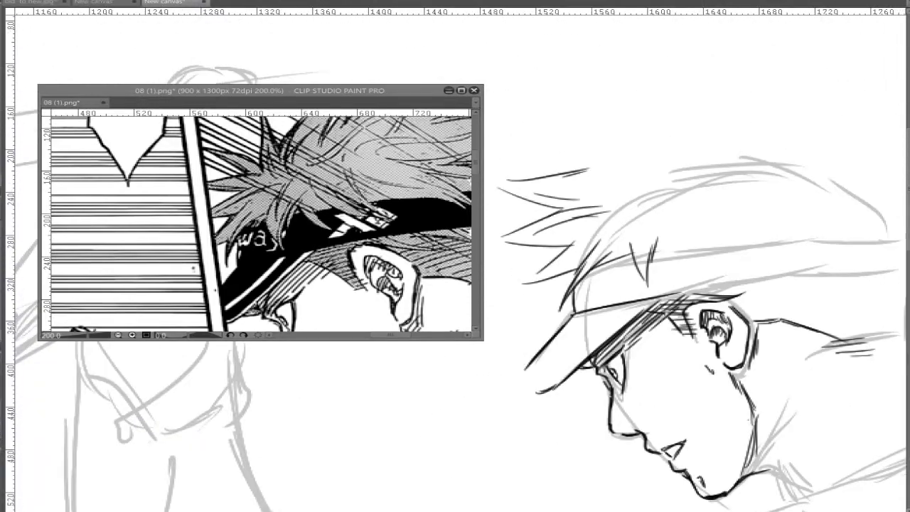
Add upright hair spikes above the forehead and a pointed lock falling over the cap's band
{"action": "left_click_drag", "start_coordinate": [633, 149], "coordinate": [613, 167]}
{"action": "left_click_drag", "start_coordinate": [691, 82], "coordinate": [713, 39]}
{"action": "mouse_move", "coordinate": [782, 285]}
{"action": "left_mouse_down"}
{"action": "mouse_move", "coordinate": [650, 213]}
{"action": "mouse_move", "coordinate": [646, 172]}
{"action": "left_mouse_up"}
{"action": "mouse_move", "coordinate": [595, 130]}
{"action": "left_mouse_down"}
{"action": "mouse_move", "coordinate": [672, 68]}
{"action": "mouse_move", "coordinate": [680, 138]}
{"action": "left_mouse_up"}
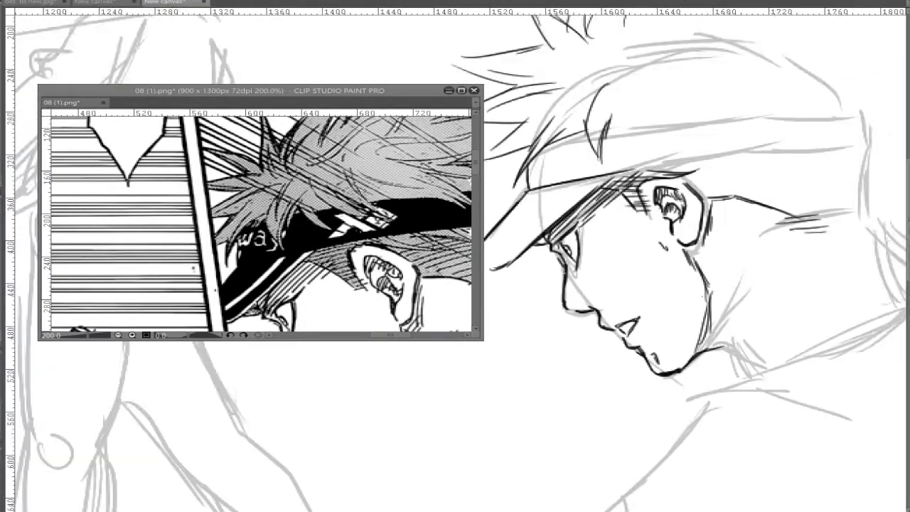
Ink the cap's band around the head, the hatched hair beneath it and the spikes across the crown
{"action": "mouse_move", "coordinate": [823, 118]}
{"action": "left_mouse_down"}
{"action": "mouse_move", "coordinate": [667, 116]}
{"action": "mouse_move", "coordinate": [732, 62]}
{"action": "mouse_move", "coordinate": [836, 116]}
{"action": "left_mouse_up"}
{"action": "left_click_drag", "start_coordinate": [865, 257], "coordinate": [808, 177]}
{"action": "scroll", "coordinate": [682, 213], "scroll_direction": "down", "scroll_amount": 2}
{"action": "left_click_drag", "start_coordinate": [284, 178], "coordinate": [208, 261]}
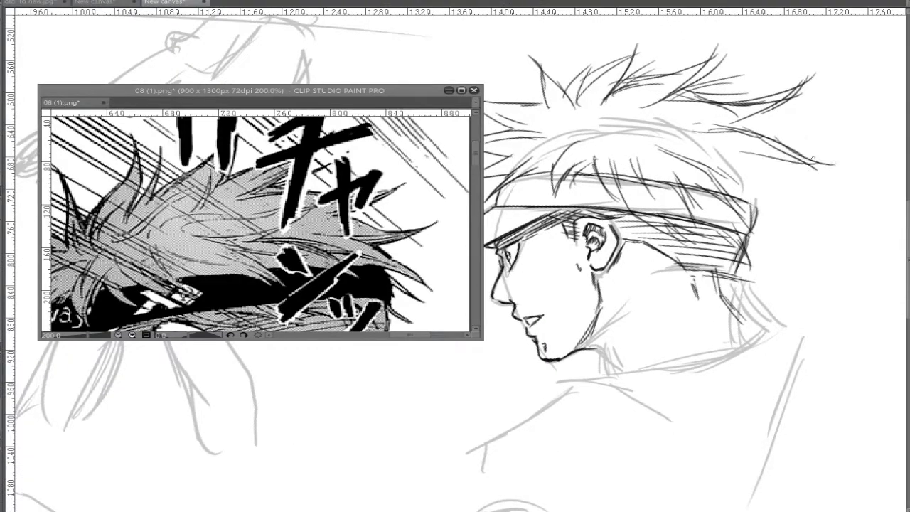
Fill in the spiky strands at the back of the head and add diagonal speed lines in front of the cap
{"action": "left_click_drag", "start_coordinate": [813, 158], "coordinate": [699, 131]}
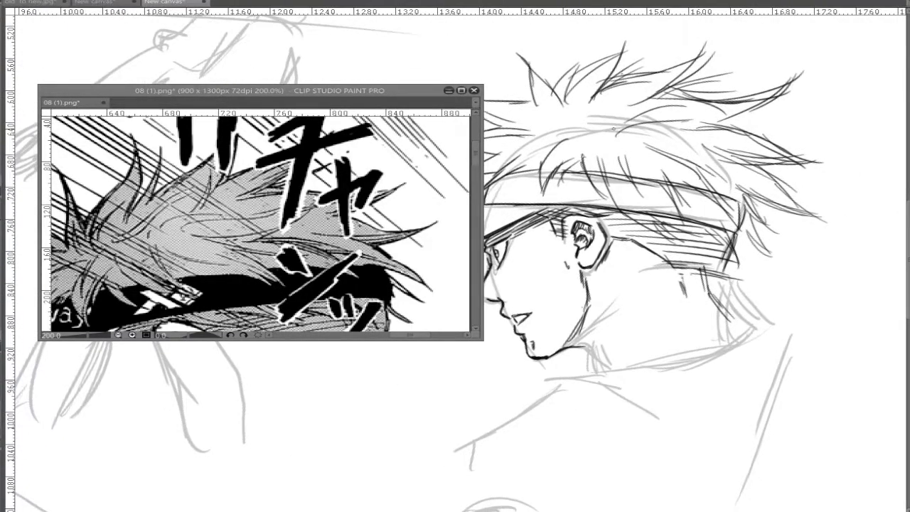
{"action": "left_click_drag", "start_coordinate": [673, 172], "coordinate": [681, 159]}
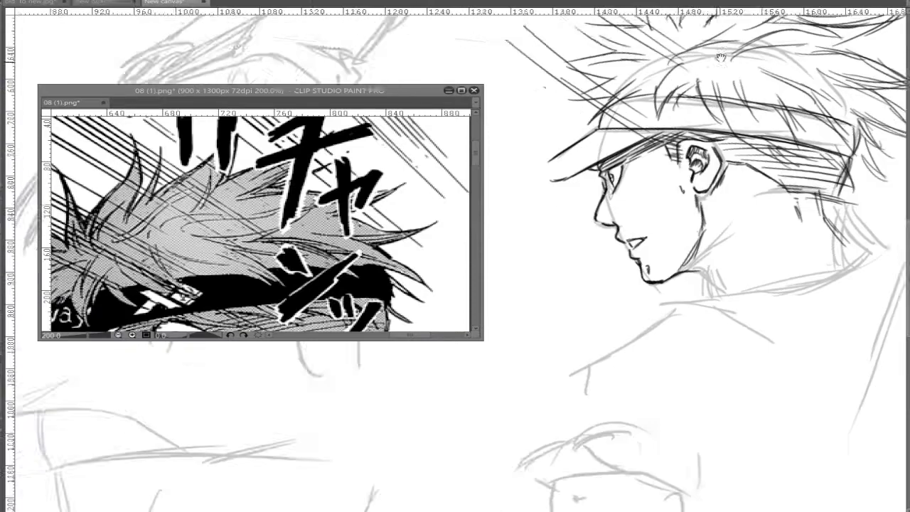
{"action": "scroll", "coordinate": [812, 197], "scroll_direction": "down", "scroll_amount": 3}
{"action": "scroll", "coordinate": [774, 205], "scroll_direction": "up", "scroll_amount": 3}
Ink the collar's thick dark edge around the neck and hatch the neck shadows behind the jaw and beside the collar
{"action": "left_click_drag", "start_coordinate": [437, 268], "coordinate": [429, 78]}
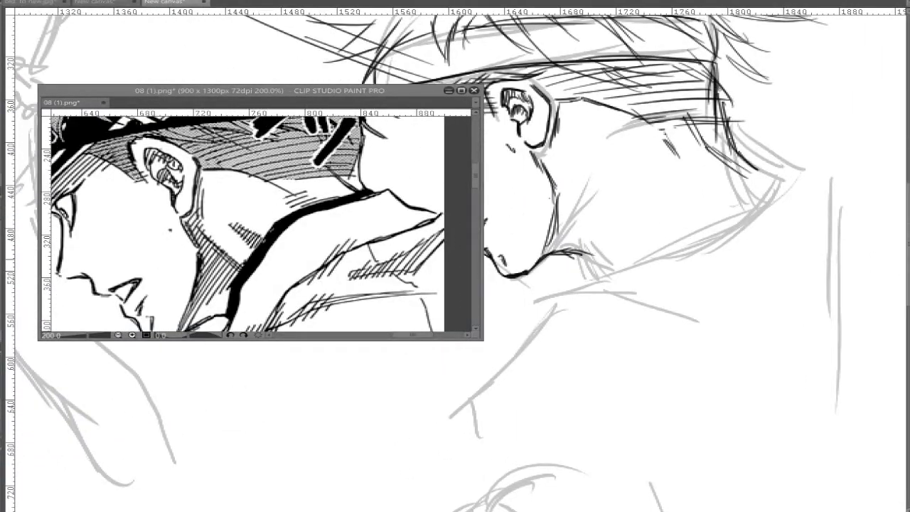
{"action": "left_click_drag", "start_coordinate": [591, 246], "coordinate": [642, 202]}
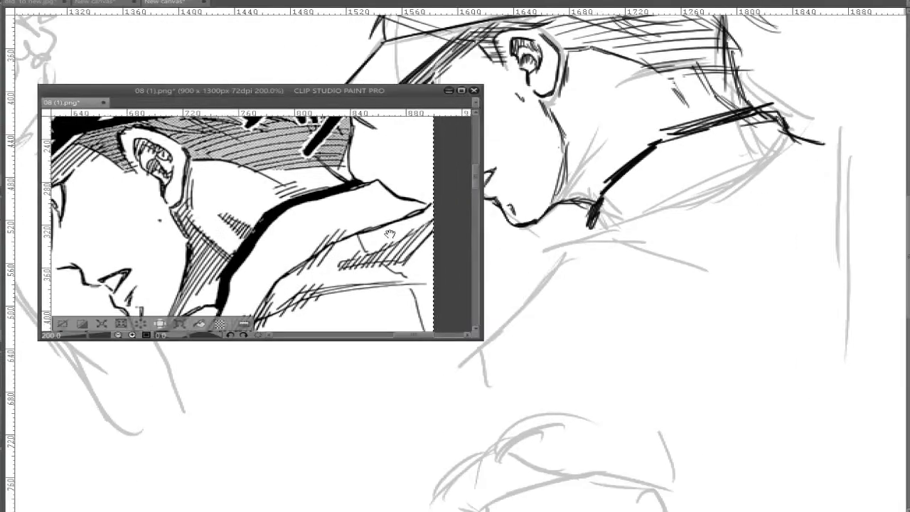
{"action": "mouse_move", "coordinate": [529, 224]}
{"action": "left_mouse_down"}
{"action": "mouse_move", "coordinate": [583, 285]}
{"action": "mouse_move", "coordinate": [636, 312]}
{"action": "left_mouse_up"}
{"action": "left_click_drag", "start_coordinate": [581, 301], "coordinate": [616, 321]}
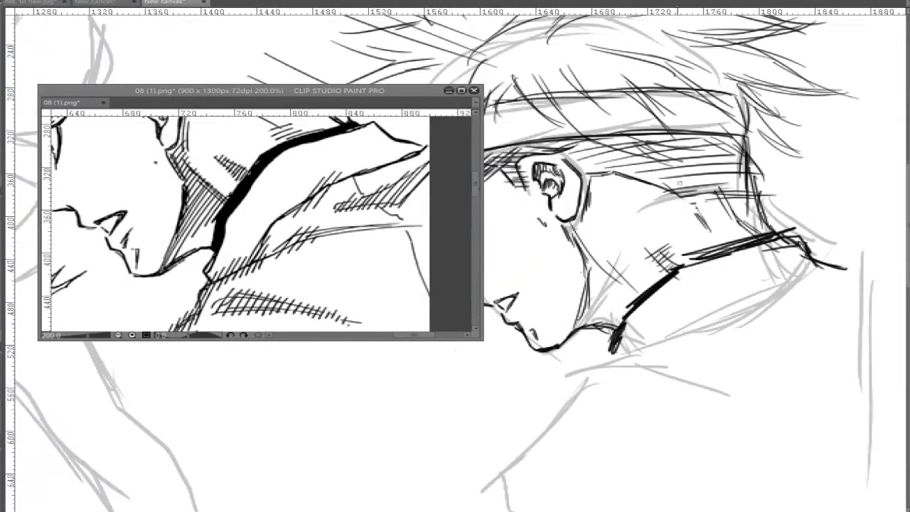
{"action": "scroll", "coordinate": [682, 284], "scroll_direction": "down", "scroll_amount": 3}
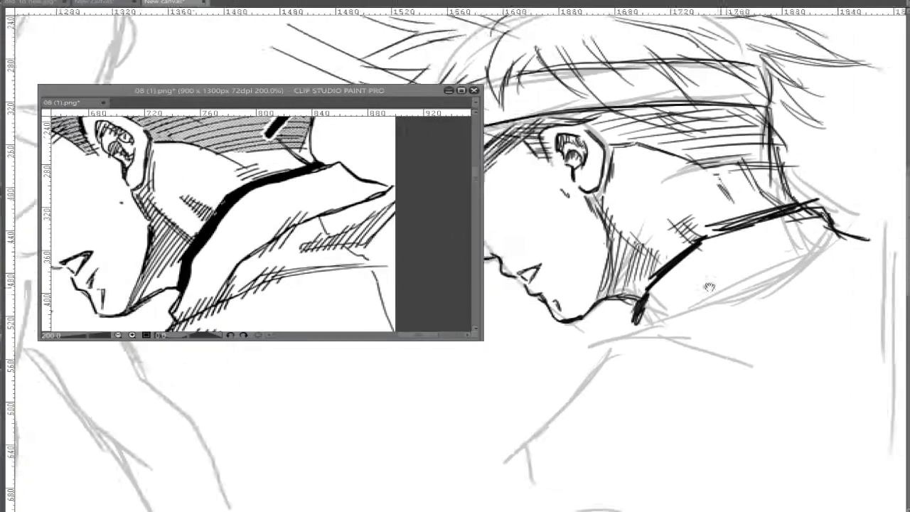
Ink the collar's front corner, its lower edge and back flap folds, and start the line down the back
{"action": "scroll", "coordinate": [640, 249], "scroll_direction": "right", "scroll_amount": 1}
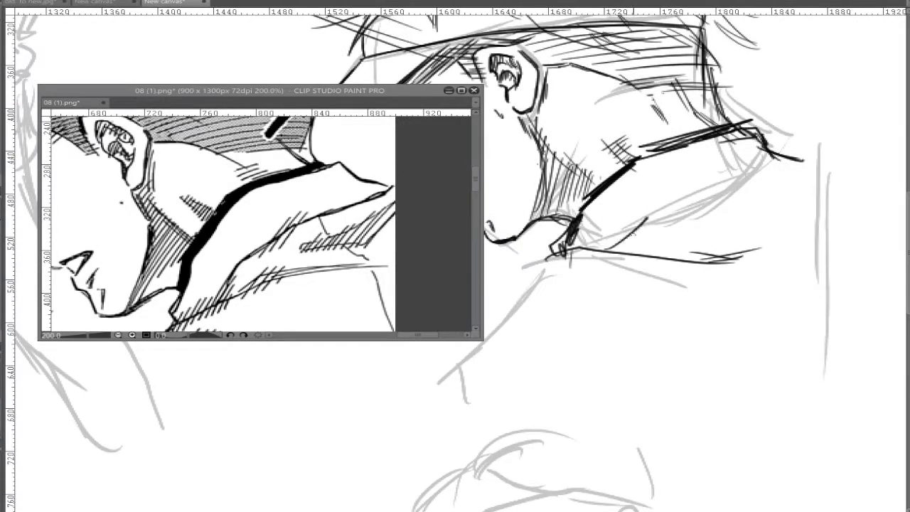
{"action": "scroll", "coordinate": [791, 178], "scroll_direction": "right", "scroll_amount": 3}
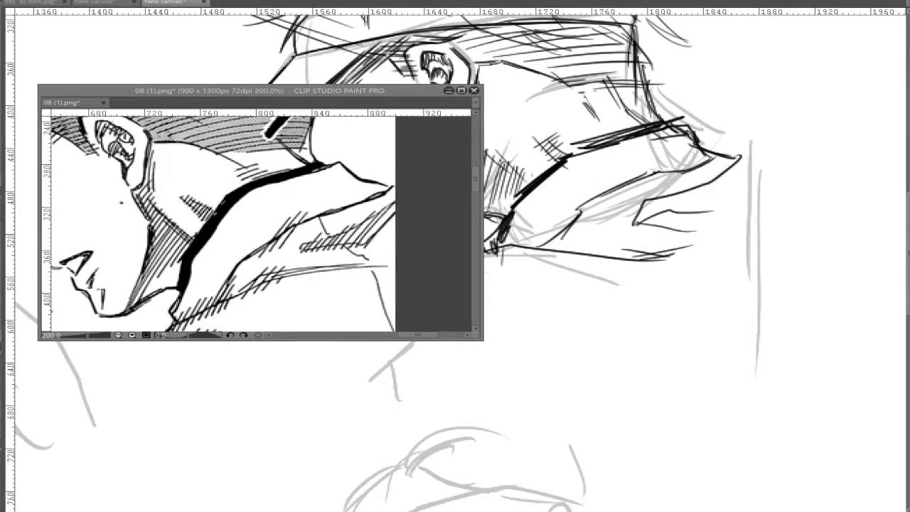
{"action": "scroll", "coordinate": [626, 207], "scroll_direction": "down", "scroll_amount": 2}
{"action": "scroll", "coordinate": [685, 208], "scroll_direction": "down", "scroll_amount": 2}
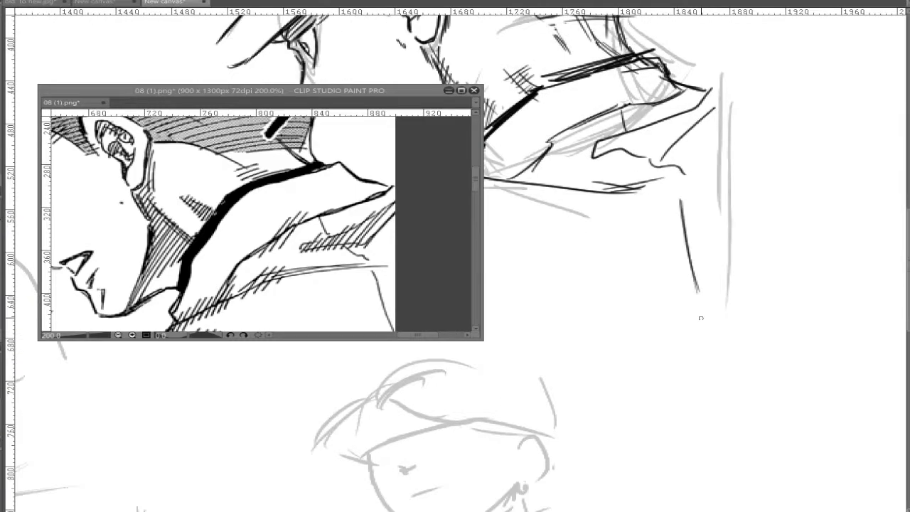
Ink the front contour of the shoulder from the collar's front corner down to the upper arm
{"action": "scroll", "coordinate": [256, 221], "scroll_direction": "down", "scroll_amount": 5}
{"action": "scroll", "coordinate": [678, 227], "scroll_direction": "left", "scroll_amount": 6}
{"action": "scroll", "coordinate": [383, 277], "scroll_direction": "down", "scroll_amount": 4}
{"action": "scroll", "coordinate": [383, 277], "scroll_direction": "left", "scroll_amount": 3}
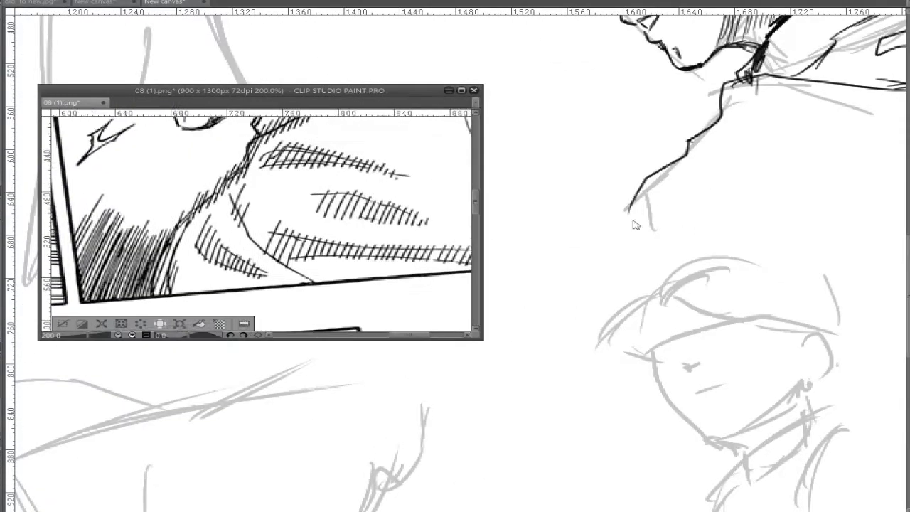
Draw the long curved fold lines on the sleeve and across the lower back of the jacket
{"action": "scroll", "coordinate": [611, 263], "scroll_direction": "right", "scroll_amount": 9}
{"action": "scroll", "coordinate": [626, 298], "scroll_direction": "up", "scroll_amount": 3}
{"action": "scroll", "coordinate": [620, 294], "scroll_direction": "right", "scroll_amount": 2}
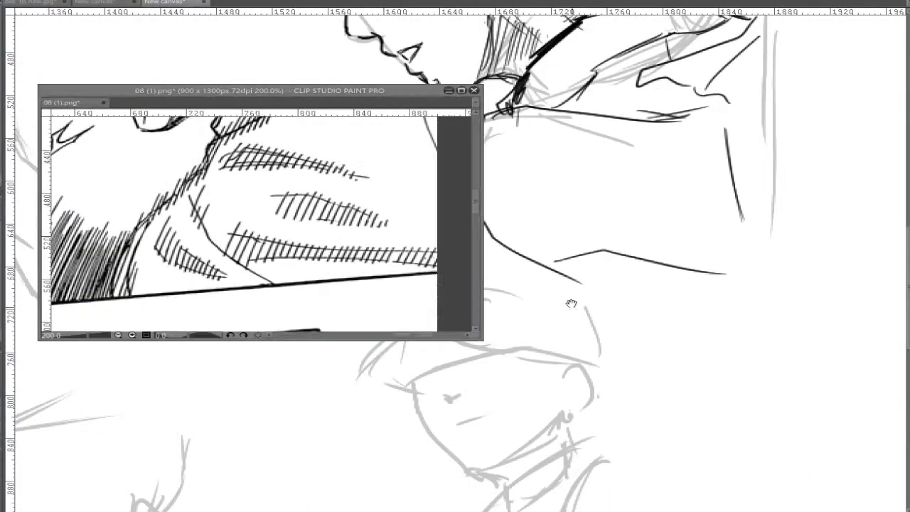
{"action": "scroll", "coordinate": [626, 299], "scroll_direction": "up", "scroll_amount": 4}
{"action": "scroll", "coordinate": [626, 298], "scroll_direction": "left", "scroll_amount": 2}
Shade the middle fold on the shoulder with short vertical hatching strokes
{"action": "mouse_move", "coordinate": [751, 277]}
{"action": "left_mouse_down"}
{"action": "mouse_move", "coordinate": [765, 273]}
{"action": "mouse_move", "coordinate": [782, 299]}
{"action": "mouse_move", "coordinate": [778, 290]}
{"action": "left_mouse_up"}
{"action": "left_click_drag", "start_coordinate": [673, 291], "coordinate": [672, 317]}
{"action": "left_click_drag", "start_coordinate": [685, 287], "coordinate": [683, 320]}
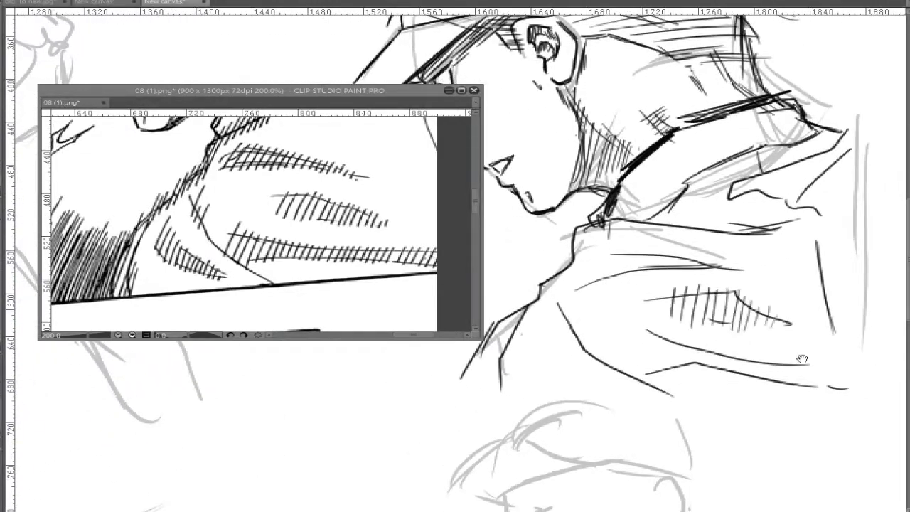
Outline the curved fold on the upper arm and hatch it together with the long fold across the lower back
{"action": "left_click_drag", "start_coordinate": [778, 302], "coordinate": [796, 260]}
{"action": "left_click_drag", "start_coordinate": [631, 343], "coordinate": [648, 312]}
{"action": "left_click_drag", "start_coordinate": [554, 260], "coordinate": [603, 323]}
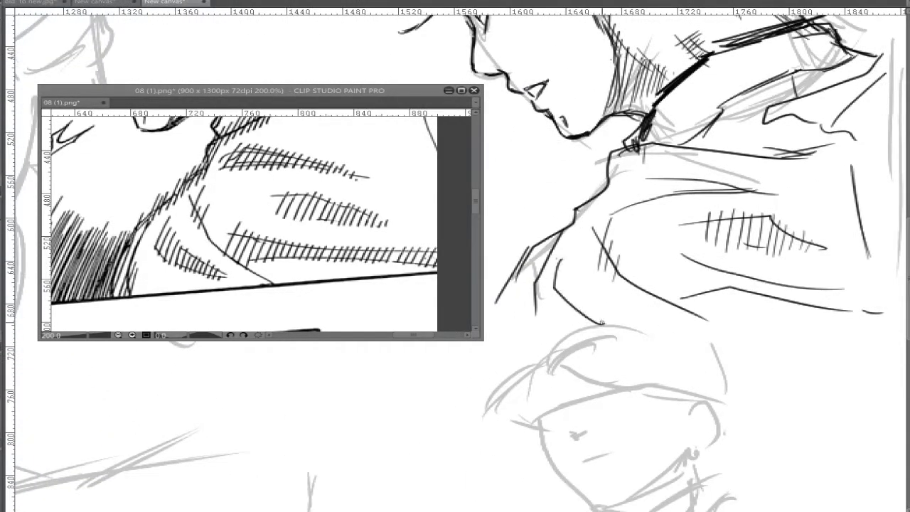
{"action": "left_click_drag", "start_coordinate": [711, 285], "coordinate": [651, 296]}
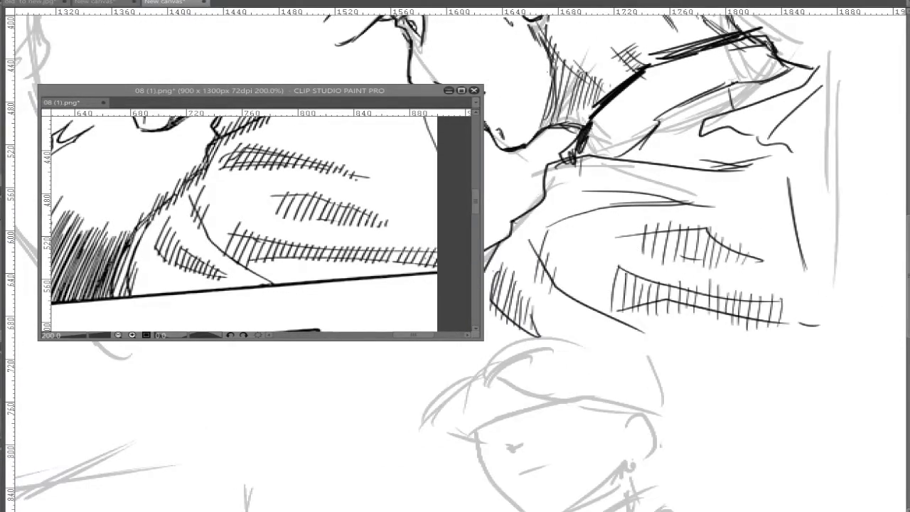
Hatch the upper shoulder fold, the folds inside the collar and the front contour of the jacket with short parallel strokes
{"action": "left_click_drag", "start_coordinate": [711, 213], "coordinate": [647, 323]}
{"action": "left_click_drag", "start_coordinate": [585, 324], "coordinate": [780, 385]}
{"action": "left_click_drag", "start_coordinate": [653, 237], "coordinate": [440, 355]}
{"action": "left_click_drag", "start_coordinate": [369, 313], "coordinate": [297, 315]}
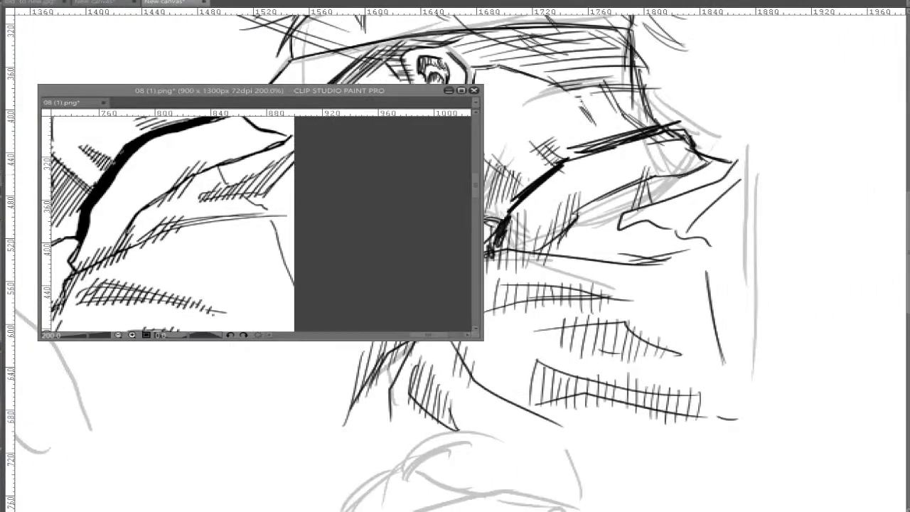
Hatch the fold at the back of the collar and shade the background in front of the chest with dense diagonal strokes
{"action": "left_click_drag", "start_coordinate": [645, 272], "coordinate": [690, 253]}
{"action": "left_click_drag", "start_coordinate": [752, 268], "coordinate": [774, 305]}
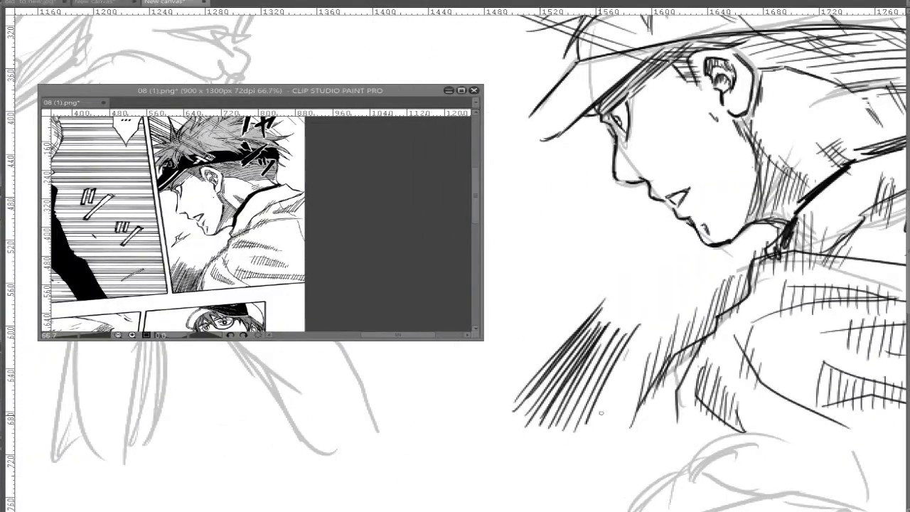
{"action": "left_click_drag", "start_coordinate": [600, 412], "coordinate": [640, 335]}
{"action": "mouse_move", "coordinate": [640, 320]}
{"action": "left_mouse_down"}
{"action": "mouse_move", "coordinate": [731, 320]}
{"action": "mouse_move", "coordinate": [740, 381]}
{"action": "left_mouse_up"}
Draw the small jagged spark marks in the empty space in front of the character's chin
{"action": "mouse_move", "coordinate": [609, 285]}
{"action": "left_mouse_down"}
{"action": "mouse_move", "coordinate": [659, 293]}
{"action": "mouse_move", "coordinate": [682, 334]}
{"action": "left_mouse_up"}
{"action": "left_click_drag", "start_coordinate": [788, 319], "coordinate": [738, 337]}
{"action": "scroll", "coordinate": [738, 337], "scroll_direction": "down", "scroll_amount": 6}
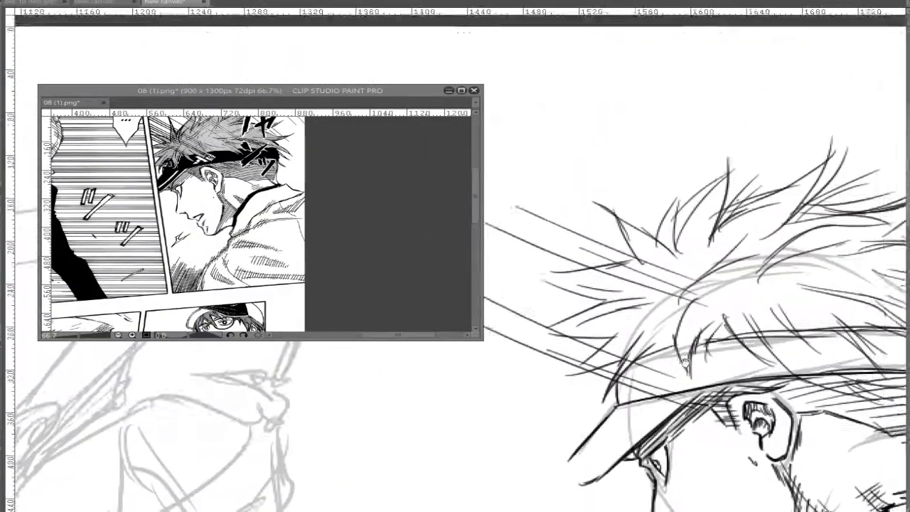
Shade the cap's brim with dense diagonal strokes and fill the band around the head with heavy vertical hatching
{"action": "scroll", "coordinate": [702, 153], "scroll_direction": "up", "scroll_amount": 6}
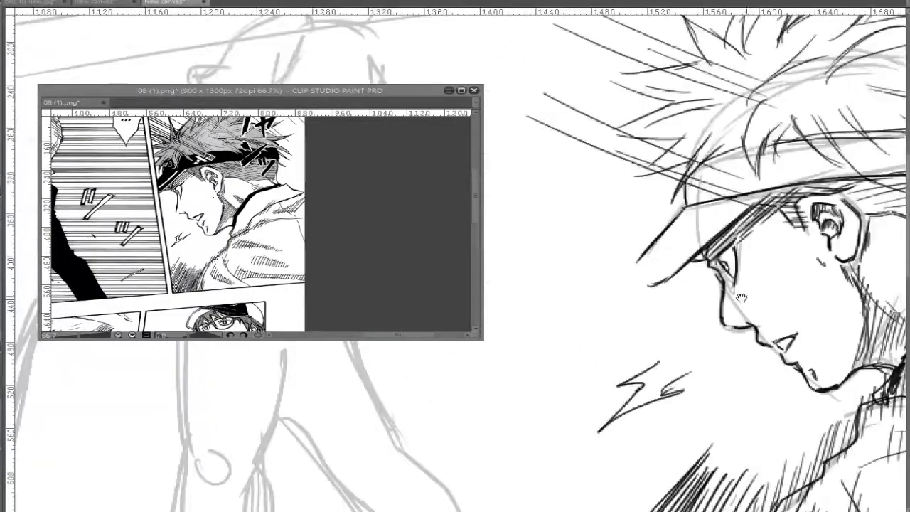
{"action": "left_click_drag", "start_coordinate": [549, 224], "coordinate": [516, 231]}
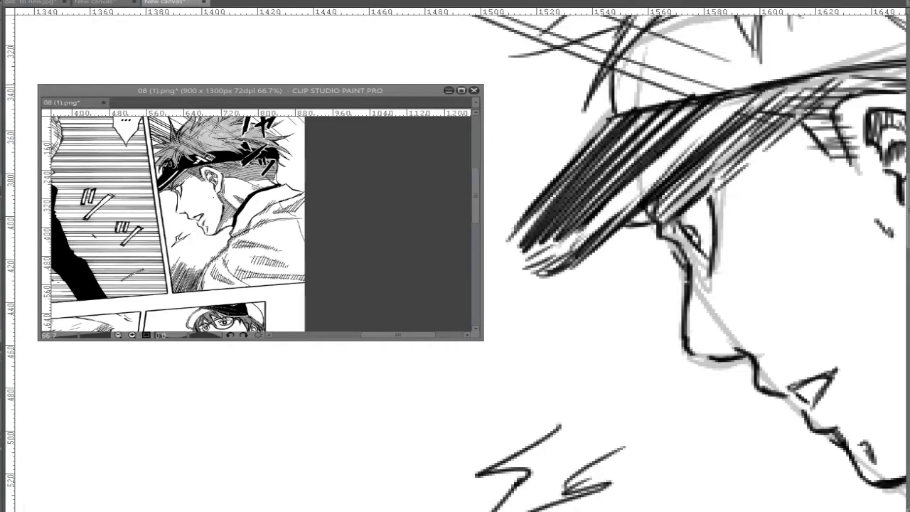
{"action": "scroll", "coordinate": [683, 285], "scroll_direction": "up", "scroll_amount": 3}
{"action": "left_click_drag", "start_coordinate": [736, 209], "coordinate": [702, 122]}
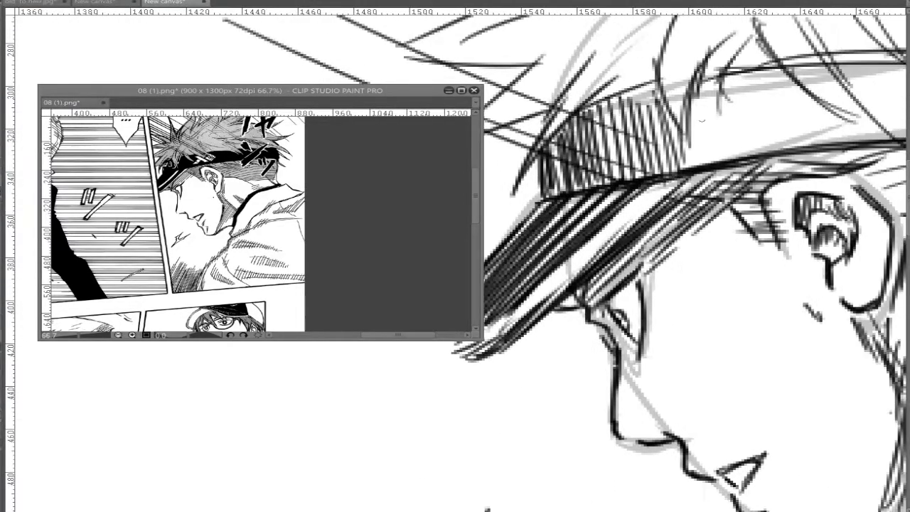
{"action": "scroll", "coordinate": [683, 285], "scroll_direction": "down", "scroll_amount": 2}
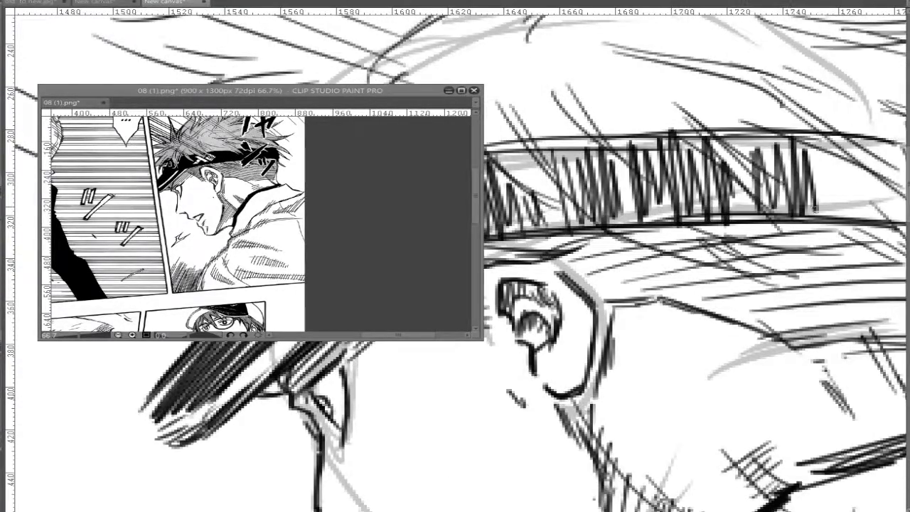
{"action": "scroll", "coordinate": [734, 174], "scroll_direction": "down", "scroll_amount": 4}
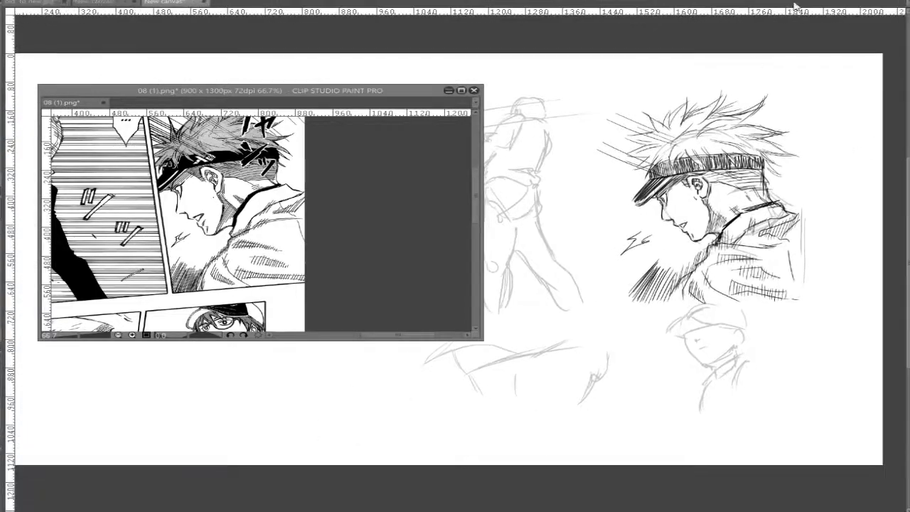
Show the capped boy with glasses from the lower panel of the manga reference at 200%
{"action": "scroll", "coordinate": [735, 174], "scroll_direction": "up", "scroll_amount": 3}
{"action": "scroll", "coordinate": [734, 173], "scroll_direction": "up", "scroll_amount": 2}
{"action": "scroll", "coordinate": [889, 90], "scroll_direction": "down", "scroll_amount": 4}
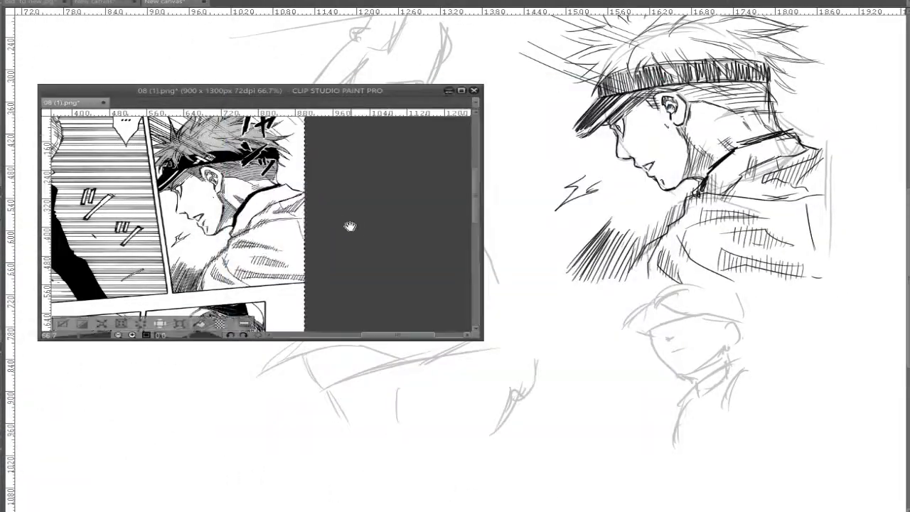
{"action": "scroll", "coordinate": [251, 253], "scroll_direction": "up", "scroll_amount": 3}
{"action": "scroll", "coordinate": [251, 254], "scroll_direction": "up", "scroll_amount": 1}
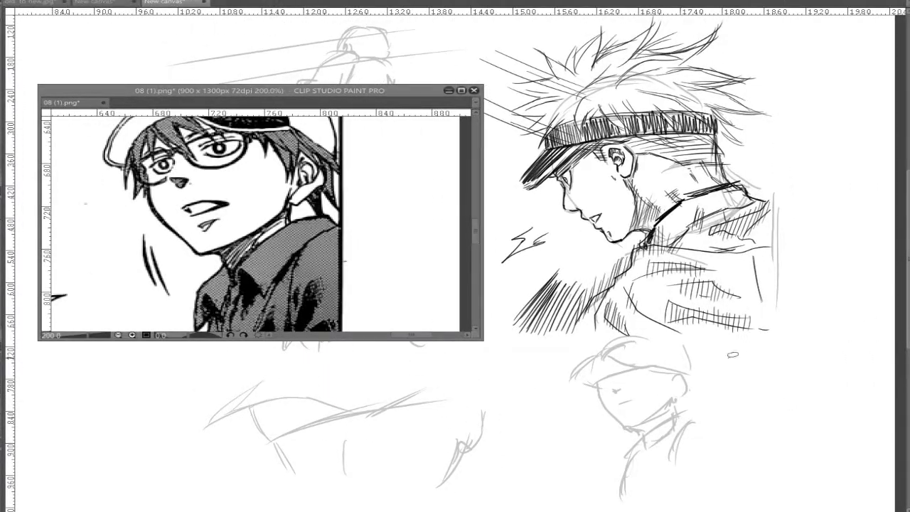
Lasso the rough capped-head sketch below the inked figure, transform it and clear the selection
{"action": "left_click_drag", "start_coordinate": [740, 391], "coordinate": [701, 231]}
{"action": "left_click_drag", "start_coordinate": [733, 352], "coordinate": [707, 473]}
{"action": "key", "text": "ctrl+t"}
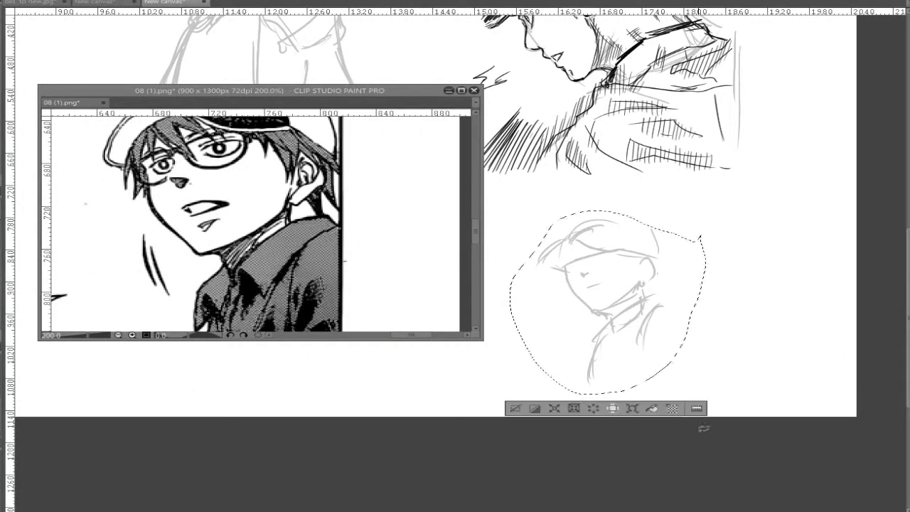
{"action": "key", "text": "ctrl+d"}
Ink the shaded underside of the nose and the slanted open mouth over the rough face
{"action": "scroll", "coordinate": [812, 175], "scroll_direction": "up", "scroll_amount": 6}
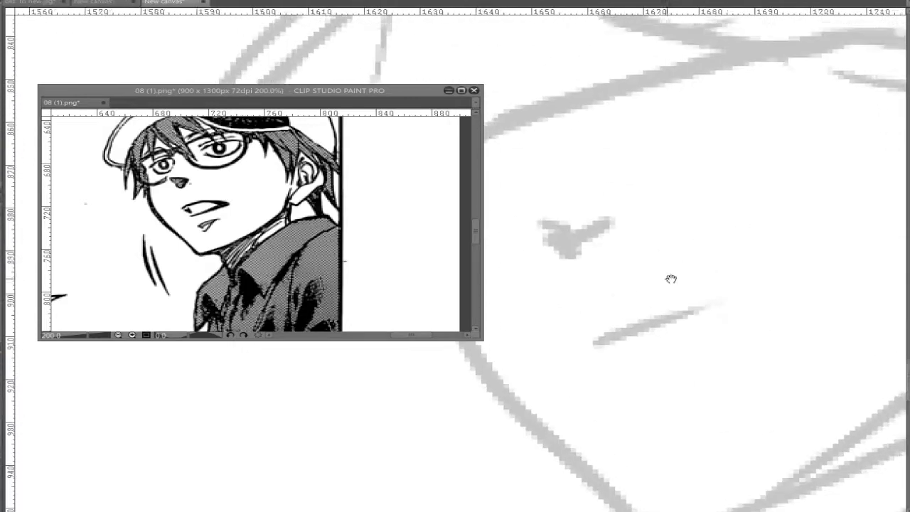
{"action": "left_click_drag", "start_coordinate": [681, 267], "coordinate": [698, 257]}
{"action": "scroll", "coordinate": [603, 250], "scroll_direction": "down", "scroll_amount": 2}
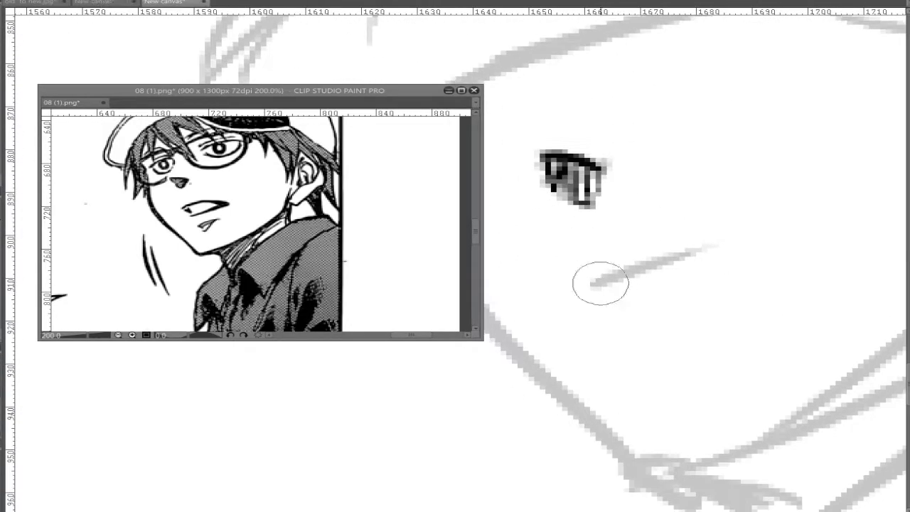
{"action": "left_click", "coordinate": [604, 276]}
{"action": "mouse_move", "coordinate": [611, 270]}
{"action": "left_mouse_down"}
{"action": "mouse_move", "coordinate": [590, 238]}
{"action": "mouse_move", "coordinate": [722, 231]}
{"action": "left_mouse_up"}
{"action": "mouse_move", "coordinate": [621, 246]}
{"action": "left_mouse_down"}
{"action": "mouse_move", "coordinate": [735, 264]}
{"action": "mouse_move", "coordinate": [735, 318]}
{"action": "left_mouse_up"}
{"action": "left_click_drag", "start_coordinate": [609, 189], "coordinate": [660, 189]}
Ink the lower rim of the far lens and the bridge of the glasses above the nose
{"action": "mouse_move", "coordinate": [559, 227]}
{"action": "left_mouse_down"}
{"action": "mouse_move", "coordinate": [670, 222]}
{"action": "mouse_move", "coordinate": [579, 257]}
{"action": "left_mouse_up"}
{"action": "left_click_drag", "start_coordinate": [599, 216], "coordinate": [592, 184]}
{"action": "left_click_drag", "start_coordinate": [651, 145], "coordinate": [644, 158]}
{"action": "left_click_drag", "start_coordinate": [574, 94], "coordinate": [539, 81]}
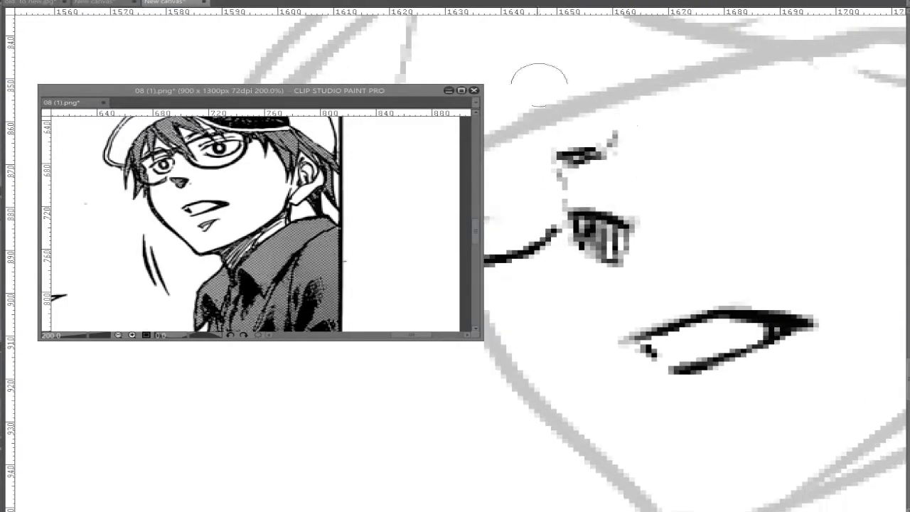
Ink the near lens's curved lower rim and outer side, and the eyebrow above it
{"action": "left_click_drag", "start_coordinate": [624, 106], "coordinate": [759, 67]}
{"action": "mouse_move", "coordinate": [849, 142]}
{"action": "left_mouse_down"}
{"action": "mouse_move", "coordinate": [732, 99]}
{"action": "mouse_move", "coordinate": [618, 165]}
{"action": "left_mouse_up"}
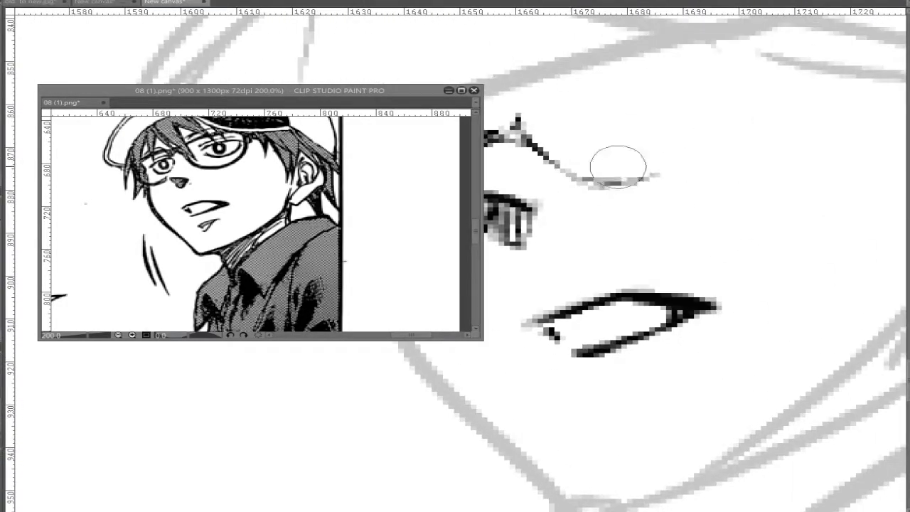
{"action": "left_click_drag", "start_coordinate": [721, 138], "coordinate": [724, 71]}
{"action": "left_click_drag", "start_coordinate": [696, 109], "coordinate": [714, 135]}
{"action": "left_click_drag", "start_coordinate": [683, 186], "coordinate": [547, 219]}
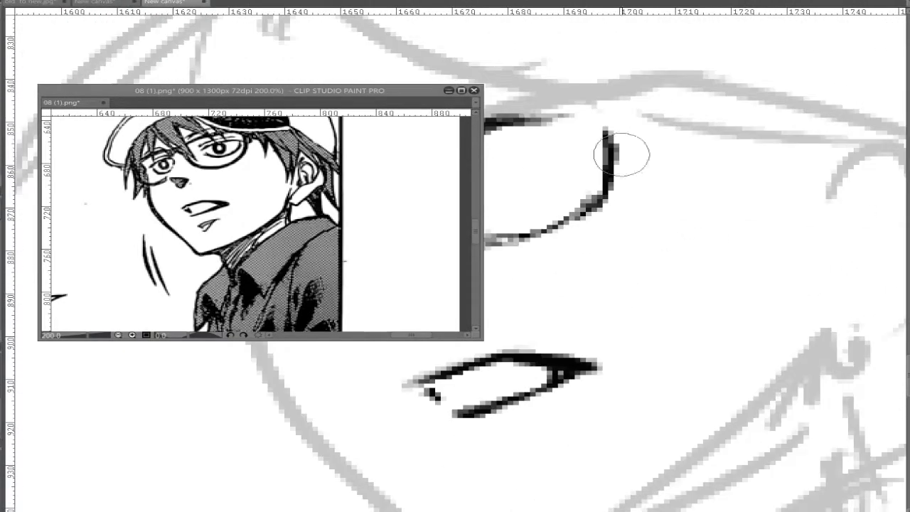
Ink the hinge of the glasses and the pointed hair strands hanging beside the near eye
{"action": "left_click_drag", "start_coordinate": [649, 109], "coordinate": [691, 95]}
{"action": "left_click_drag", "start_coordinate": [827, 181], "coordinate": [763, 151]}
{"action": "left_click_drag", "start_coordinate": [654, 60], "coordinate": [711, 213]}
{"action": "left_click_drag", "start_coordinate": [775, 54], "coordinate": [700, 99]}
{"action": "mouse_move", "coordinate": [711, 213]}
{"action": "left_mouse_down"}
{"action": "mouse_move", "coordinate": [739, 242]}
{"action": "mouse_move", "coordinate": [711, 213]}
{"action": "left_mouse_up"}
{"action": "left_click_drag", "start_coordinate": [714, 100], "coordinate": [672, 259]}
{"action": "left_click_drag", "start_coordinate": [782, 214], "coordinate": [714, 181]}
Add the crossing hair strands above the ear and ink the ear's inner folds
{"action": "left_click_drag", "start_coordinate": [711, 213], "coordinate": [640, 220]}
{"action": "mouse_move", "coordinate": [754, 53]}
{"action": "left_mouse_down"}
{"action": "mouse_move", "coordinate": [664, 223]}
{"action": "mouse_move", "coordinate": [683, 217]}
{"action": "left_mouse_up"}
{"action": "mouse_move", "coordinate": [700, 139]}
{"action": "left_mouse_down"}
{"action": "mouse_move", "coordinate": [640, 280]}
{"action": "mouse_move", "coordinate": [672, 267]}
{"action": "left_mouse_up"}
{"action": "mouse_move", "coordinate": [711, 213]}
{"action": "left_mouse_down"}
{"action": "mouse_move", "coordinate": [647, 221]}
{"action": "mouse_move", "coordinate": [683, 220]}
{"action": "left_mouse_up"}
{"action": "mouse_move", "coordinate": [750, 227]}
{"action": "left_mouse_down"}
{"action": "mouse_move", "coordinate": [679, 83]}
{"action": "mouse_move", "coordinate": [638, 47]}
{"action": "left_mouse_up"}
{"action": "left_click_drag", "start_coordinate": [668, 104], "coordinate": [803, 178]}
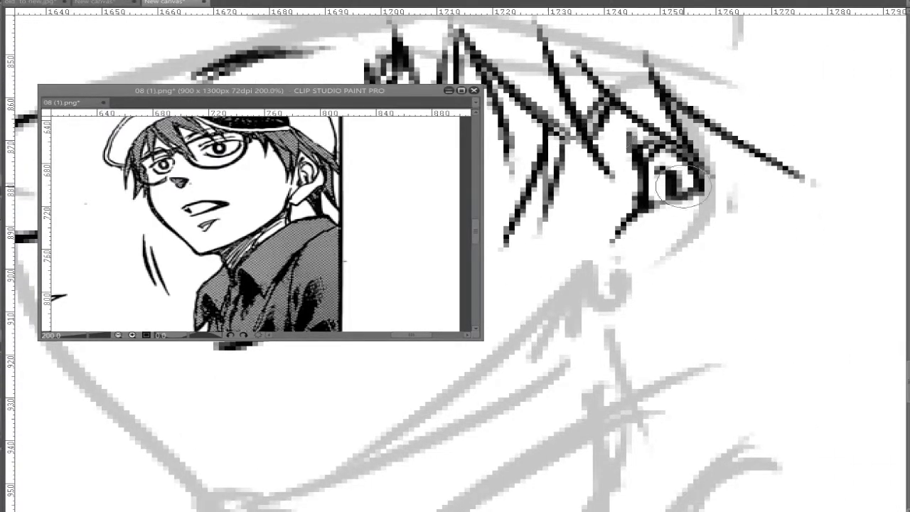
Ink the outer contour of the ear down to the earlobe
{"action": "left_click_drag", "start_coordinate": [750, 178], "coordinate": [665, 263]}
{"action": "mouse_move", "coordinate": [665, 263]}
{"action": "left_mouse_down"}
{"action": "mouse_move", "coordinate": [667, 231]}
{"action": "mouse_move", "coordinate": [562, 247]}
{"action": "left_mouse_up"}
{"action": "mouse_move", "coordinate": [569, 241]}
{"action": "left_mouse_down"}
{"action": "mouse_move", "coordinate": [711, 135]}
{"action": "mouse_move", "coordinate": [767, 107]}
{"action": "left_mouse_up"}
Ink the jawline from the ear around the chin to the far cheek and add short curved accent lines beside it
{"action": "mouse_move", "coordinate": [633, 291]}
{"action": "left_mouse_down"}
{"action": "mouse_move", "coordinate": [526, 348]}
{"action": "mouse_move", "coordinate": [548, 398]}
{"action": "left_mouse_up"}
{"action": "left_click_drag", "start_coordinate": [420, 362], "coordinate": [704, 274]}
{"action": "left_click_drag", "start_coordinate": [781, 183], "coordinate": [662, 313]}
{"action": "left_click_drag", "start_coordinate": [661, 313], "coordinate": [711, 213]}
{"action": "left_click_drag", "start_coordinate": [498, 107], "coordinate": [683, 355]}
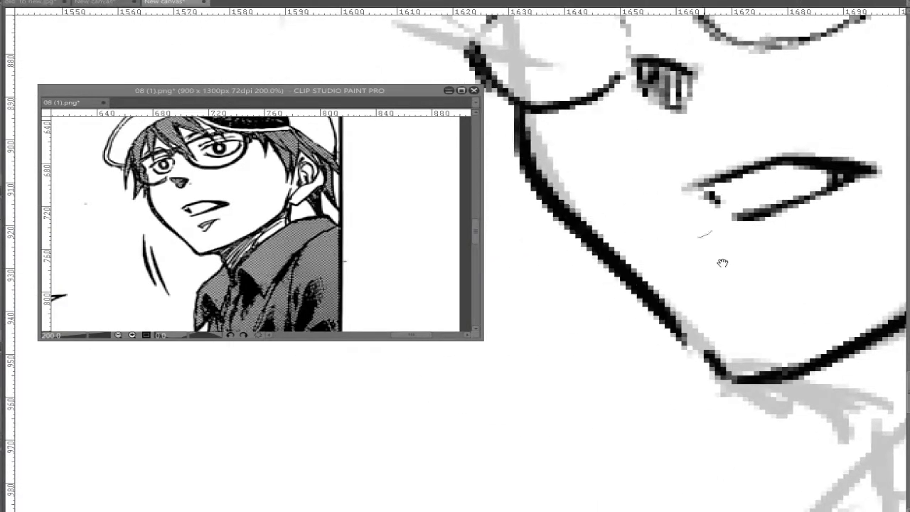
{"action": "left_click_drag", "start_coordinate": [569, 178], "coordinate": [676, 334]}
{"action": "left_click_drag", "start_coordinate": [548, 193], "coordinate": [580, 198]}
Darken the near eyebrow and ink the upper and lower lids of the near eye inside the lens
{"action": "scroll", "coordinate": [580, 197], "scroll_direction": "down", "scroll_amount": 3}
{"action": "scroll", "coordinate": [636, 213], "scroll_direction": "up", "scroll_amount": 5}
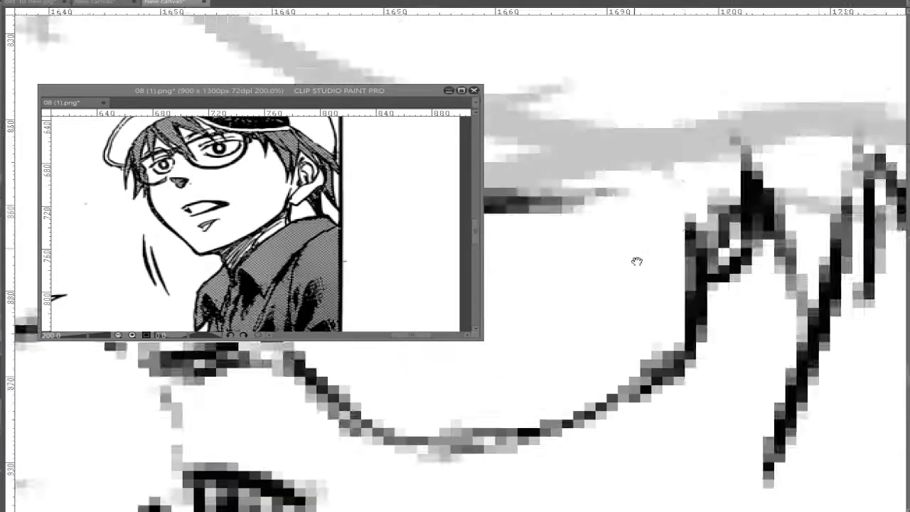
{"action": "scroll", "coordinate": [690, 173], "scroll_direction": "up", "scroll_amount": 1}
{"action": "left_click_drag", "start_coordinate": [691, 173], "coordinate": [649, 162]}
{"action": "left_click_drag", "start_coordinate": [721, 104], "coordinate": [606, 209]}
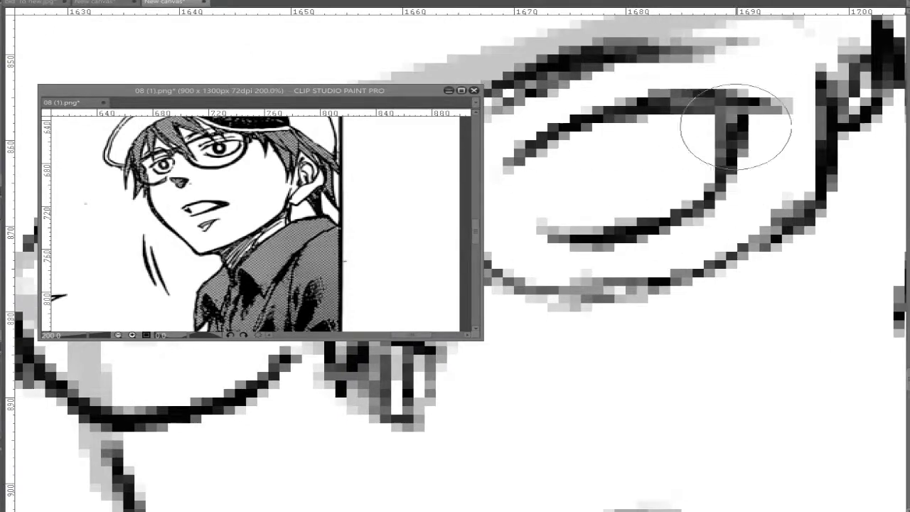
{"action": "left_click_drag", "start_coordinate": [731, 125], "coordinate": [813, 135]}
Draw the near eye's iris as a thick ring with a blank center beneath the upper lid
{"action": "scroll", "coordinate": [753, 55], "scroll_direction": "down", "scroll_amount": 4}
{"action": "scroll", "coordinate": [656, 270], "scroll_direction": "up", "scroll_amount": 4}
{"action": "scroll", "coordinate": [555, 148], "scroll_direction": "down", "scroll_amount": 4}
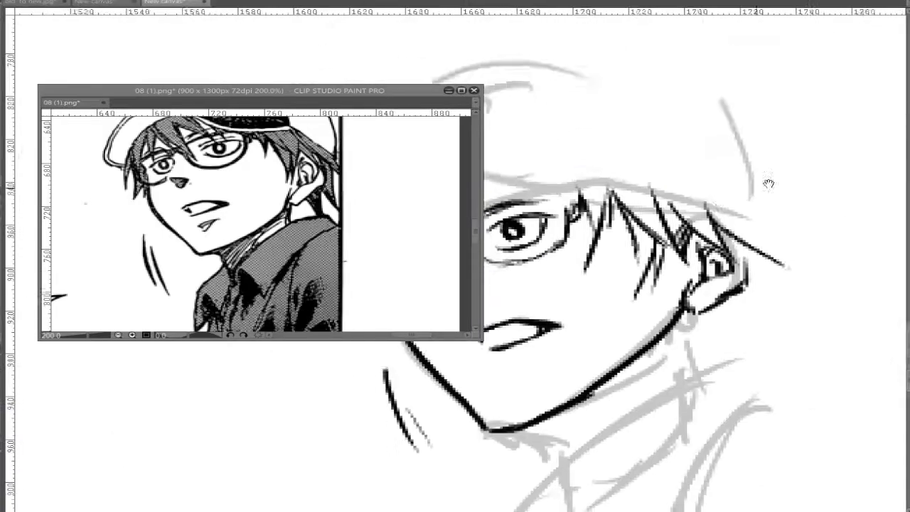
{"action": "scroll", "coordinate": [775, 175], "scroll_direction": "up", "scroll_amount": 4}
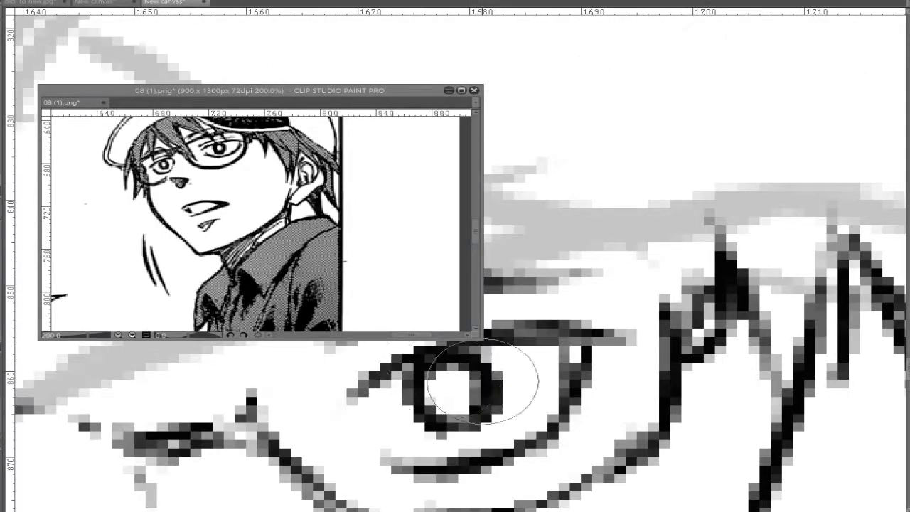
{"action": "scroll", "coordinate": [521, 344], "scroll_direction": "down", "scroll_amount": 4}
Select the near eye's upper lid and iris, adjust their shape, and redraw the lid lines around them
{"action": "scroll", "coordinate": [717, 167], "scroll_direction": "up", "scroll_amount": 4}
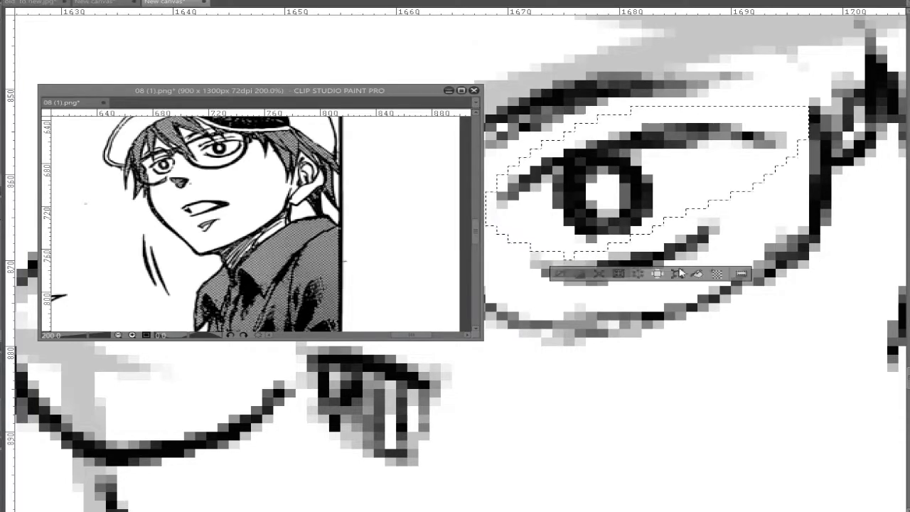
{"action": "scroll", "coordinate": [681, 275], "scroll_direction": "down", "scroll_amount": 4}
{"action": "scroll", "coordinate": [676, 125], "scroll_direction": "up", "scroll_amount": 4}
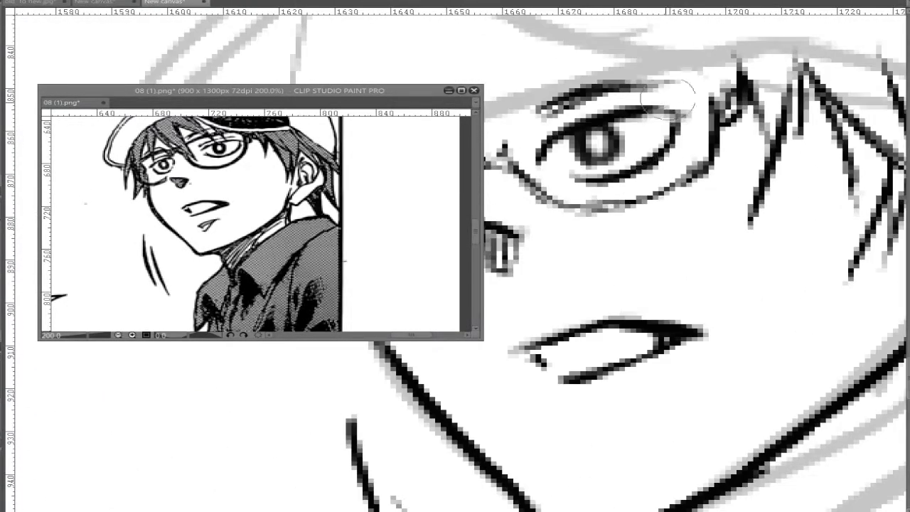
{"action": "scroll", "coordinate": [668, 99], "scroll_direction": "down", "scroll_amount": 4}
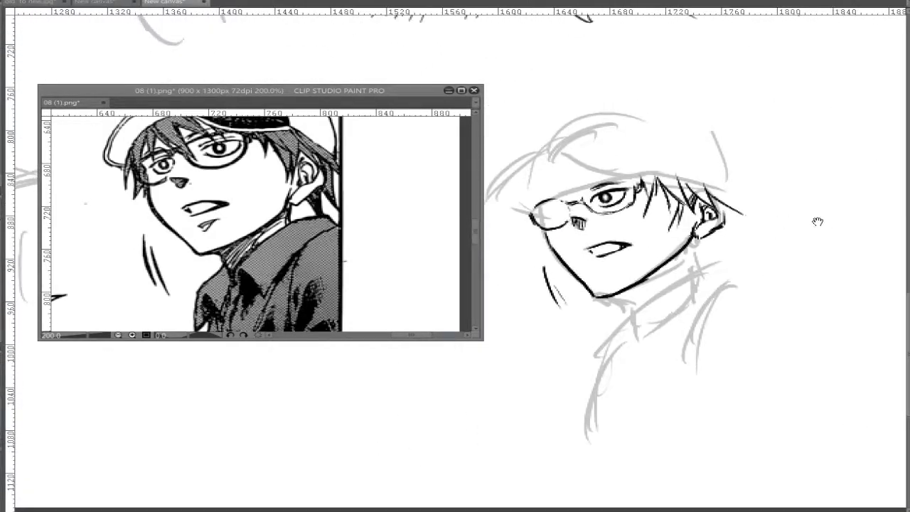
Thicken the near eye's upper lid, refine its inner corner and add a thin crease line above it
{"action": "scroll", "coordinate": [818, 221], "scroll_direction": "up", "scroll_amount": 6}
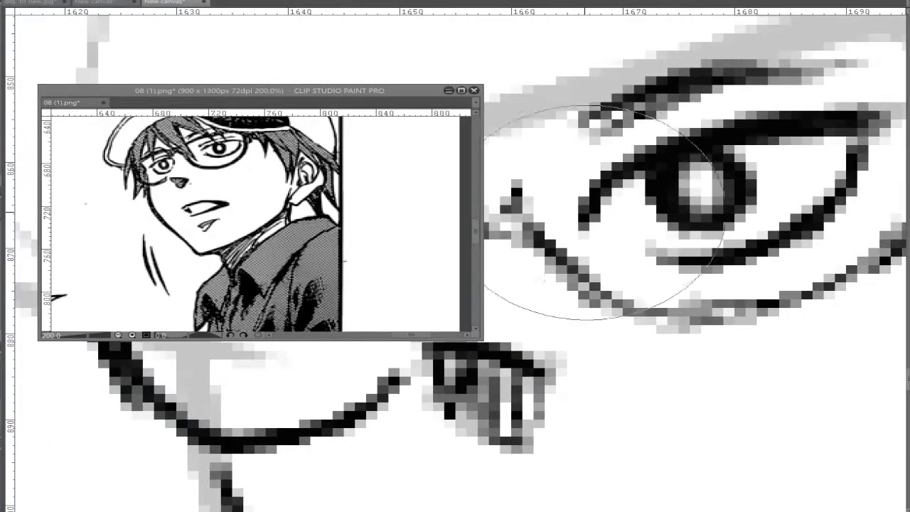
{"action": "scroll", "coordinate": [615, 199], "scroll_direction": "down", "scroll_amount": 1}
{"action": "scroll", "coordinate": [576, 182], "scroll_direction": "up", "scroll_amount": 1}
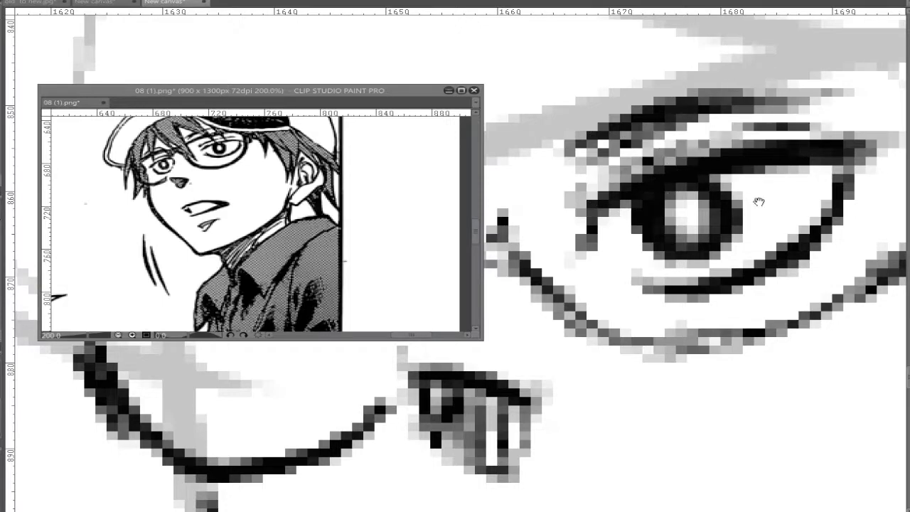
{"action": "scroll", "coordinate": [758, 202], "scroll_direction": "down", "scroll_amount": 4}
Ink the upper rim of the far lens, the cheek contour crossing it and the far eye's upper lid
{"action": "scroll", "coordinate": [764, 206], "scroll_direction": "up", "scroll_amount": 2}
{"action": "scroll", "coordinate": [775, 212], "scroll_direction": "up", "scroll_amount": 3}
{"action": "scroll", "coordinate": [569, 173], "scroll_direction": "down", "scroll_amount": 2}
{"action": "scroll", "coordinate": [654, 258], "scroll_direction": "up", "scroll_amount": 2}
{"action": "scroll", "coordinate": [618, 190], "scroll_direction": "up", "scroll_amount": 1}
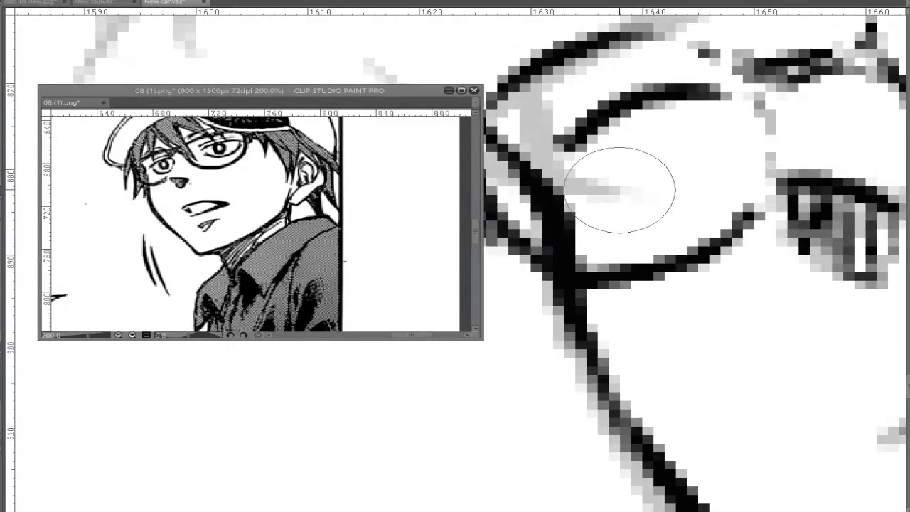
Draw the far eye's iris and lower lid inside the far lens
{"action": "scroll", "coordinate": [711, 153], "scroll_direction": "down", "scroll_amount": 1}
{"action": "scroll", "coordinate": [661, 100], "scroll_direction": "up", "scroll_amount": 1}
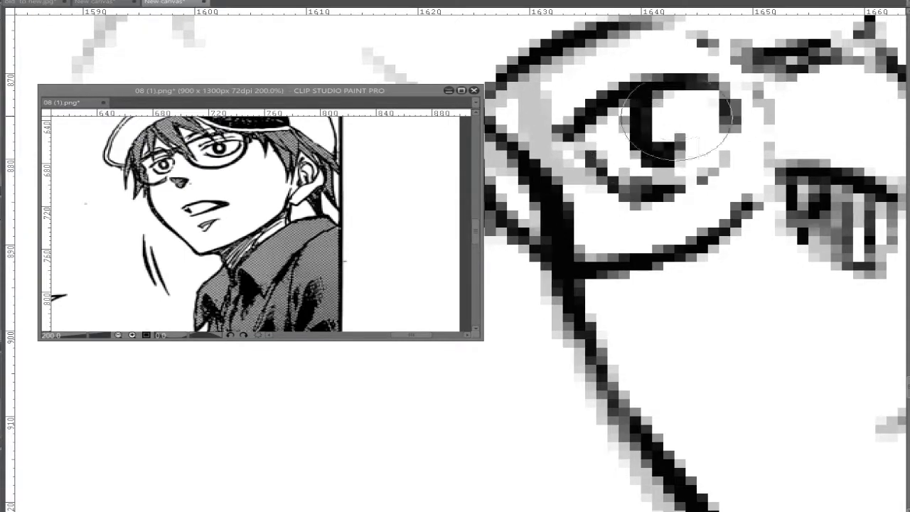
{"action": "scroll", "coordinate": [676, 121], "scroll_direction": "down", "scroll_amount": 4}
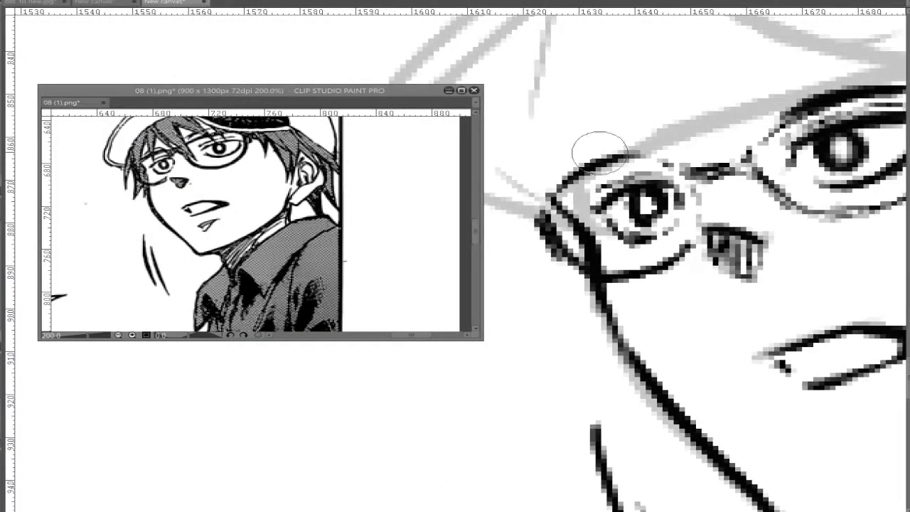
Ink the pointed bangs crossing the forehead and the spiky strands beside the far lens
{"action": "left_click_drag", "start_coordinate": [589, 57], "coordinate": [604, 167]}
{"action": "left_click_drag", "start_coordinate": [547, 56], "coordinate": [672, 176]}
{"action": "scroll", "coordinate": [627, 99], "scroll_direction": "down", "scroll_amount": 4}
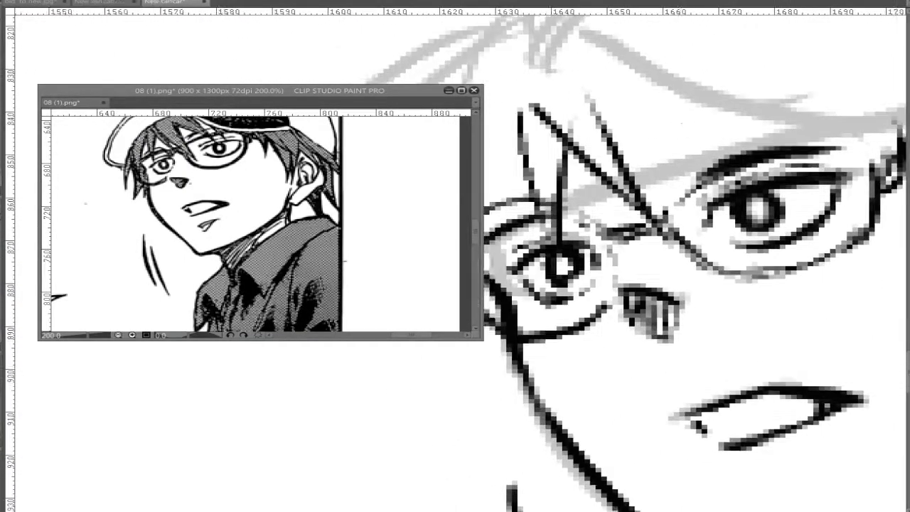
{"action": "left_click_drag", "start_coordinate": [621, 42], "coordinate": [578, 61]}
{"action": "mouse_move", "coordinate": [521, 256]}
{"action": "left_mouse_down"}
{"action": "mouse_move", "coordinate": [582, 172]}
{"action": "mouse_move", "coordinate": [610, 152]}
{"action": "mouse_move", "coordinate": [610, 181]}
{"action": "mouse_move", "coordinate": [559, 201]}
{"action": "mouse_move", "coordinate": [519, 181]}
{"action": "left_mouse_up"}
{"action": "scroll", "coordinate": [519, 180], "scroll_direction": "down", "scroll_amount": 4}
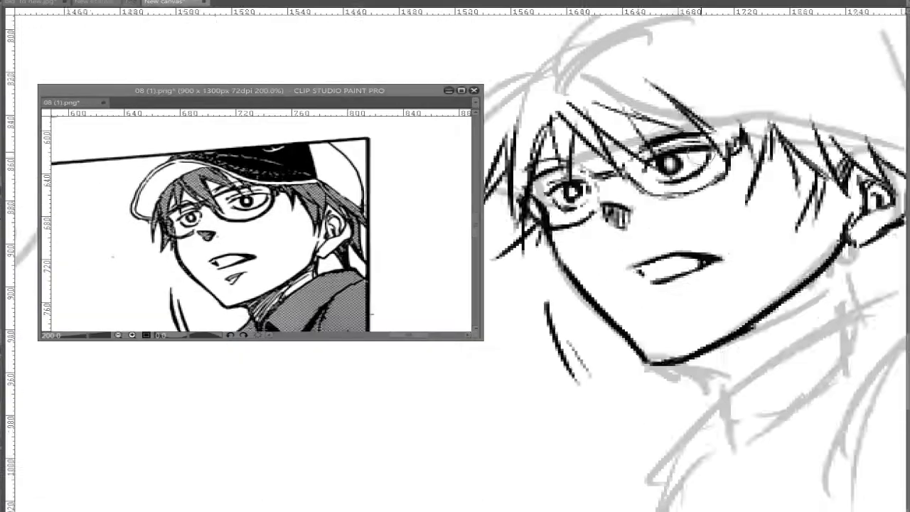
{"action": "left_click_drag", "start_coordinate": [540, 186], "coordinate": [566, 202]}
Ink the cap's lower edge as a thick contour from the brim to the ear and add pointed hair behind the ear
{"action": "left_click_drag", "start_coordinate": [581, 87], "coordinate": [517, 70]}
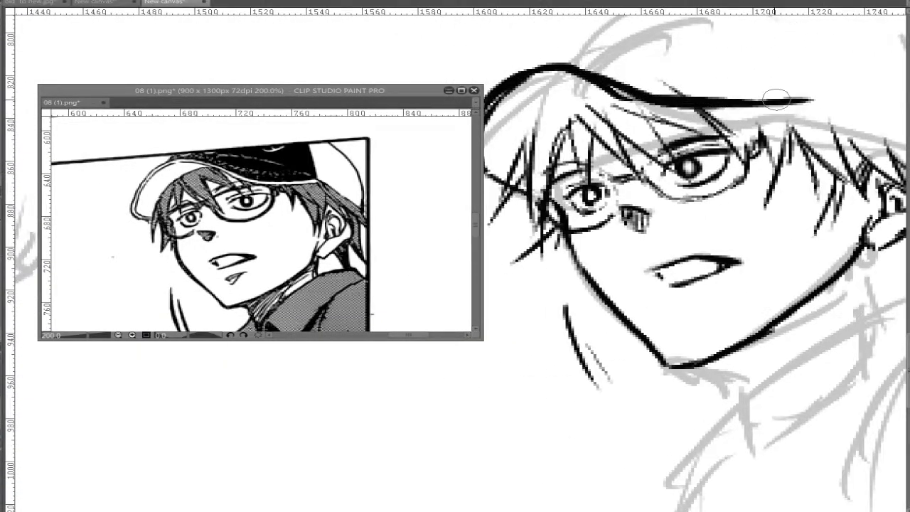
{"action": "left_click_drag", "start_coordinate": [795, 101], "coordinate": [618, 112]}
{"action": "scroll", "coordinate": [711, 140], "scroll_direction": "down", "scroll_amount": 2}
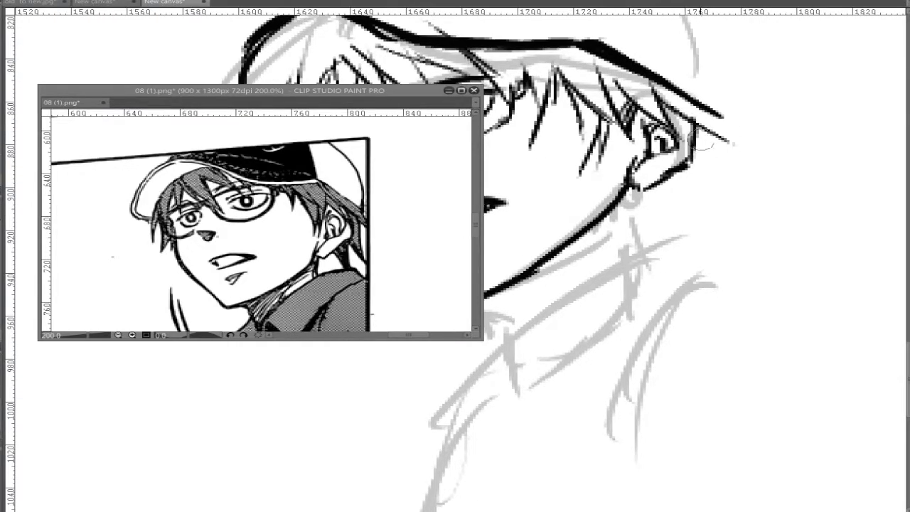
{"action": "scroll", "coordinate": [661, 230], "scroll_direction": "up", "scroll_amount": 5}
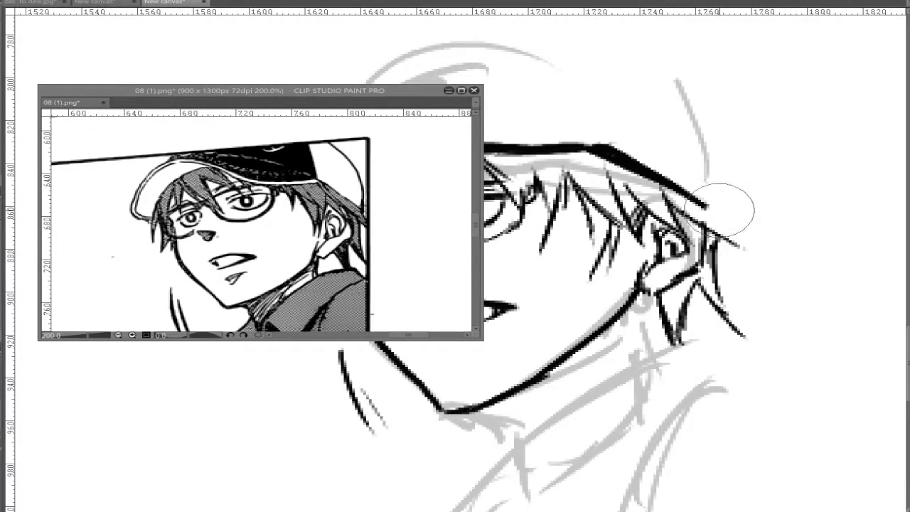
Ink the cap's crown with a thick panel seam, diagonal hatching on the front panel and a rounded back contour
{"action": "left_click_drag", "start_coordinate": [649, 87], "coordinate": [845, 116]}
{"action": "mouse_move", "coordinate": [771, 158]}
{"action": "left_mouse_down"}
{"action": "mouse_move", "coordinate": [592, 136]}
{"action": "mouse_move", "coordinate": [640, 37]}
{"action": "mouse_move", "coordinate": [559, 81]}
{"action": "left_mouse_up"}
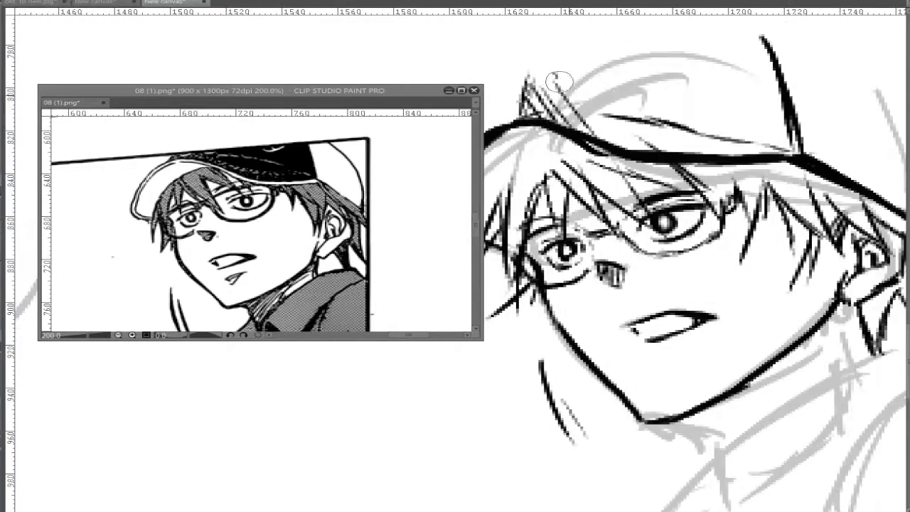
{"action": "scroll", "coordinate": [699, 89], "scroll_direction": "down", "scroll_amount": 2}
{"action": "left_click_drag", "start_coordinate": [699, 89], "coordinate": [586, 36]}
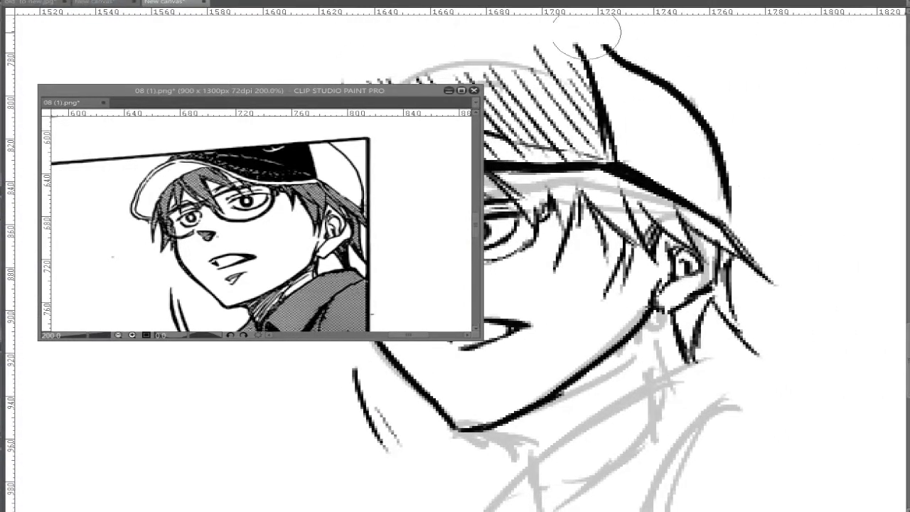
Hatch the shadow under the boy's chin and jaw and ink the short neck lines
{"action": "left_click_drag", "start_coordinate": [663, 208], "coordinate": [690, 21]}
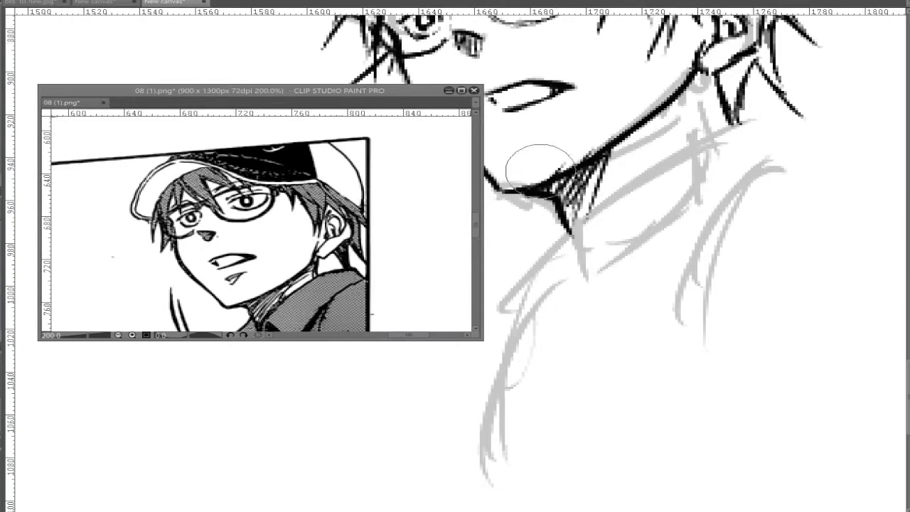
{"action": "mouse_move", "coordinate": [599, 141]}
{"action": "left_mouse_down"}
{"action": "mouse_move", "coordinate": [565, 67]}
{"action": "mouse_move", "coordinate": [696, 7]}
{"action": "left_mouse_up"}
{"action": "scroll", "coordinate": [355, 172], "scroll_direction": "down", "scroll_amount": 2}
{"action": "left_click_drag", "start_coordinate": [682, 50], "coordinate": [568, 167]}
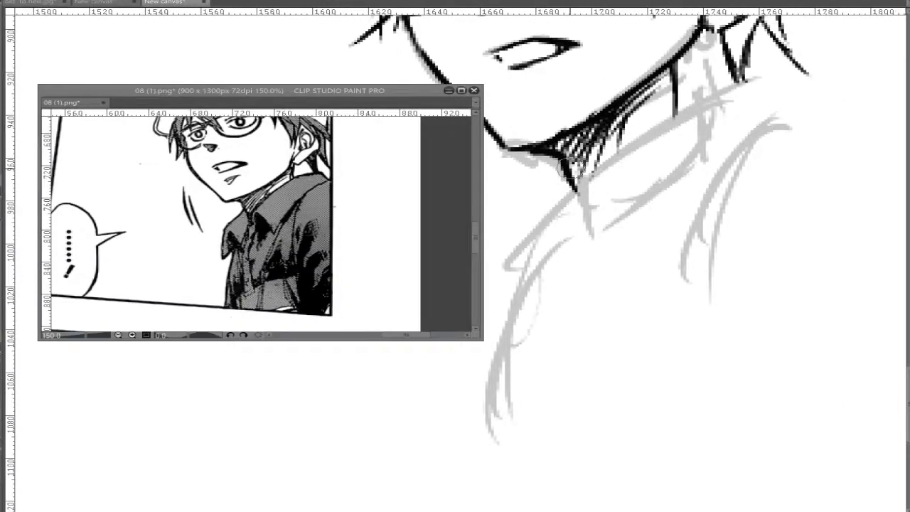
Ink the shirt's collar edge and shoulder line, and start the solid black folds at the collar and sleeve
{"action": "left_click_drag", "start_coordinate": [609, 229], "coordinate": [589, 190]}
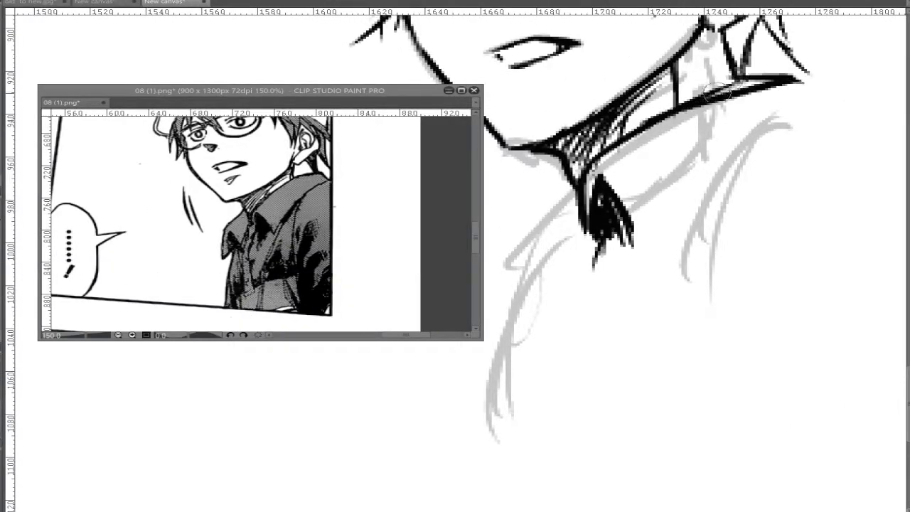
{"action": "scroll", "coordinate": [718, 91], "scroll_direction": "down", "scroll_amount": 5}
{"action": "mouse_move", "coordinate": [861, 129]}
{"action": "left_mouse_down"}
{"action": "mouse_move", "coordinate": [903, 467]}
{"action": "mouse_move", "coordinate": [839, 299]}
{"action": "left_mouse_up"}
{"action": "scroll", "coordinate": [852, 205], "scroll_direction": "up", "scroll_amount": 5}
{"action": "mouse_move", "coordinate": [590, 210]}
{"action": "left_mouse_down"}
{"action": "mouse_move", "coordinate": [630, 267]}
{"action": "mouse_move", "coordinate": [591, 186]}
{"action": "mouse_move", "coordinate": [606, 187]}
{"action": "mouse_move", "coordinate": [597, 121]}
{"action": "left_mouse_up"}
{"action": "scroll", "coordinate": [672, 87], "scroll_direction": "down", "scroll_amount": 1}
{"action": "left_click_drag", "start_coordinate": [569, 302], "coordinate": [636, 139]}
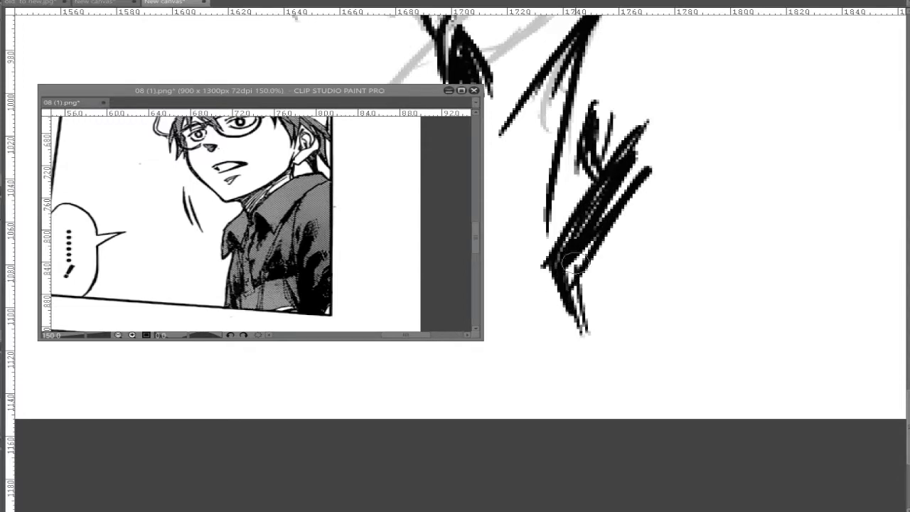
Build up the sleeve's dark folds with dense black strokes fanning out toward its outer edge
{"action": "left_click_drag", "start_coordinate": [608, 279], "coordinate": [608, 243]}
{"action": "mouse_move", "coordinate": [599, 318]}
{"action": "left_mouse_down"}
{"action": "mouse_move", "coordinate": [575, 244]}
{"action": "mouse_move", "coordinate": [601, 316]}
{"action": "left_mouse_up"}
{"action": "left_click_drag", "start_coordinate": [647, 250], "coordinate": [646, 230]}
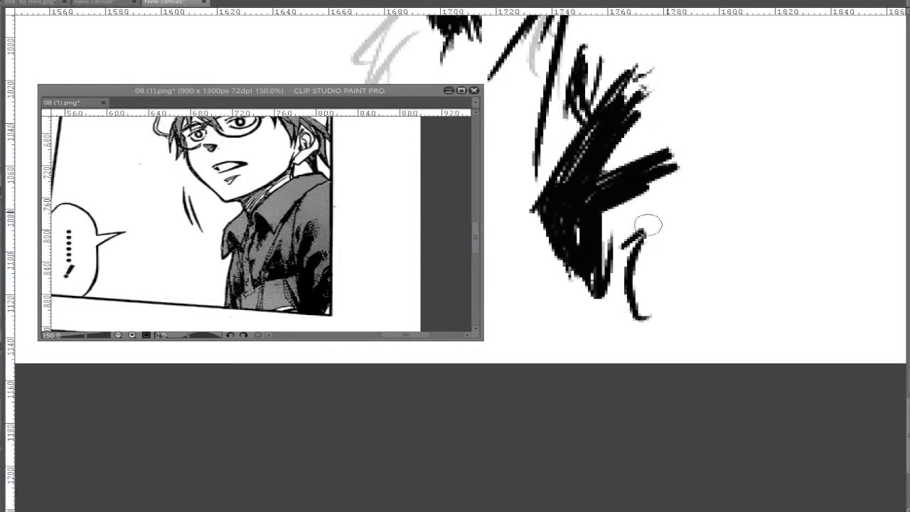
{"action": "left_click_drag", "start_coordinate": [615, 313], "coordinate": [722, 185]}
{"action": "left_click_drag", "start_coordinate": [612, 323], "coordinate": [687, 235]}
{"action": "left_click_drag", "start_coordinate": [739, 206], "coordinate": [758, 280]}
{"action": "left_click_drag", "start_coordinate": [683, 32], "coordinate": [696, 105]}
{"action": "left_click_drag", "start_coordinate": [579, 216], "coordinate": [728, 117]}
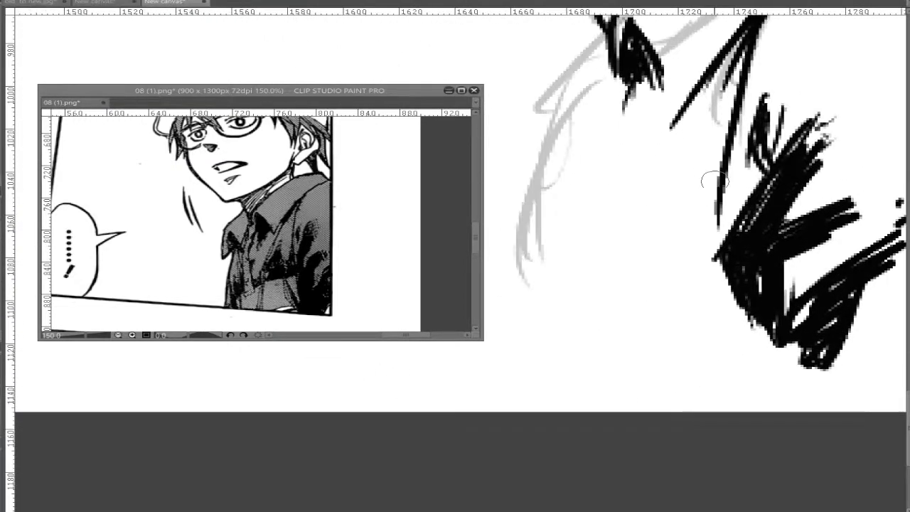
Ink the shirt front's contour and creases, with ragged vertical shading strokes across the chest and hatching beside the dark sleeve
{"action": "left_click_drag", "start_coordinate": [709, 252], "coordinate": [713, 241]}
{"action": "mouse_move", "coordinate": [676, 150]}
{"action": "left_mouse_down"}
{"action": "mouse_move", "coordinate": [678, 214]}
{"action": "mouse_move", "coordinate": [704, 209]}
{"action": "mouse_move", "coordinate": [708, 182]}
{"action": "left_mouse_up"}
{"action": "mouse_move", "coordinate": [771, 172]}
{"action": "left_mouse_down"}
{"action": "mouse_move", "coordinate": [693, 278]}
{"action": "mouse_move", "coordinate": [700, 270]}
{"action": "left_mouse_up"}
{"action": "left_click_drag", "start_coordinate": [811, 232], "coordinate": [707, 261]}
{"action": "mouse_move", "coordinate": [606, 162]}
{"action": "left_mouse_down"}
{"action": "mouse_move", "coordinate": [669, 171]}
{"action": "mouse_move", "coordinate": [649, 236]}
{"action": "left_mouse_up"}
{"action": "mouse_move", "coordinate": [701, 67]}
{"action": "left_mouse_down"}
{"action": "mouse_move", "coordinate": [663, 229]}
{"action": "mouse_move", "coordinate": [674, 321]}
{"action": "left_mouse_up"}
{"action": "left_click_drag", "start_coordinate": [720, 160], "coordinate": [684, 236]}
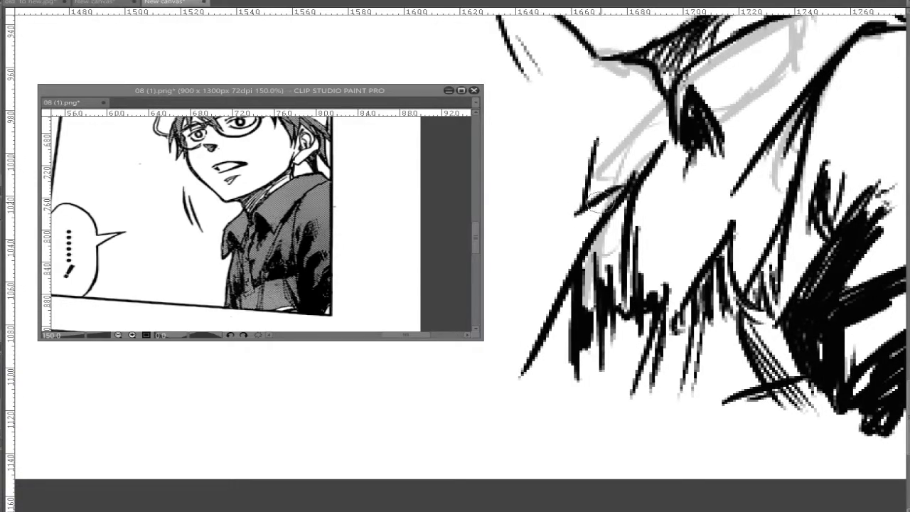
Ink the near collar flap with a doubled outline and black shading beneath it
{"action": "left_click_drag", "start_coordinate": [588, 115], "coordinate": [517, 118]}
{"action": "left_click_drag", "start_coordinate": [562, 250], "coordinate": [561, 333]}
{"action": "mouse_move", "coordinate": [846, 53]}
{"action": "left_mouse_down"}
{"action": "mouse_move", "coordinate": [796, 209]}
{"action": "mouse_move", "coordinate": [777, 230]}
{"action": "left_mouse_up"}
Rework the cap's brim by adding an inner curve above the bangs and redrawing its outer edge
{"action": "scroll", "coordinate": [776, 231], "scroll_direction": "down", "scroll_amount": 5}
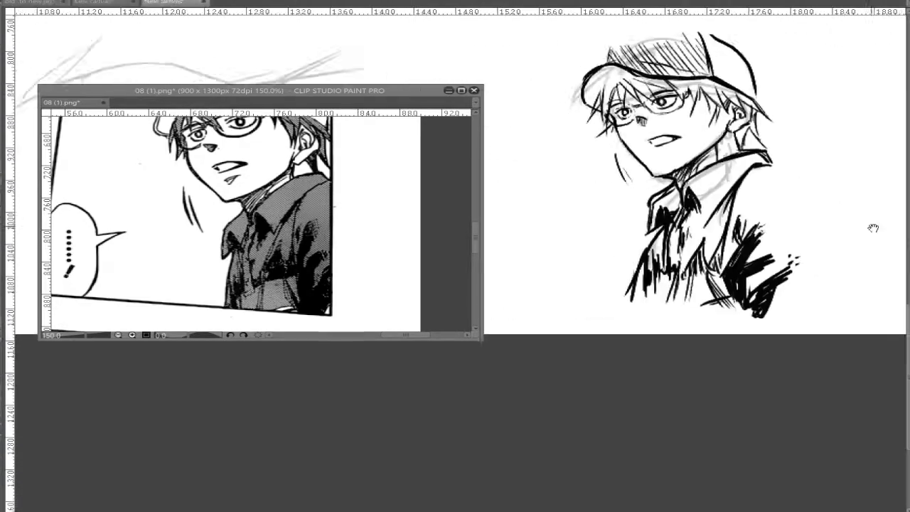
{"action": "left_click_drag", "start_coordinate": [873, 228], "coordinate": [844, 278]}
{"action": "scroll", "coordinate": [844, 278], "scroll_direction": "down", "scroll_amount": 2}
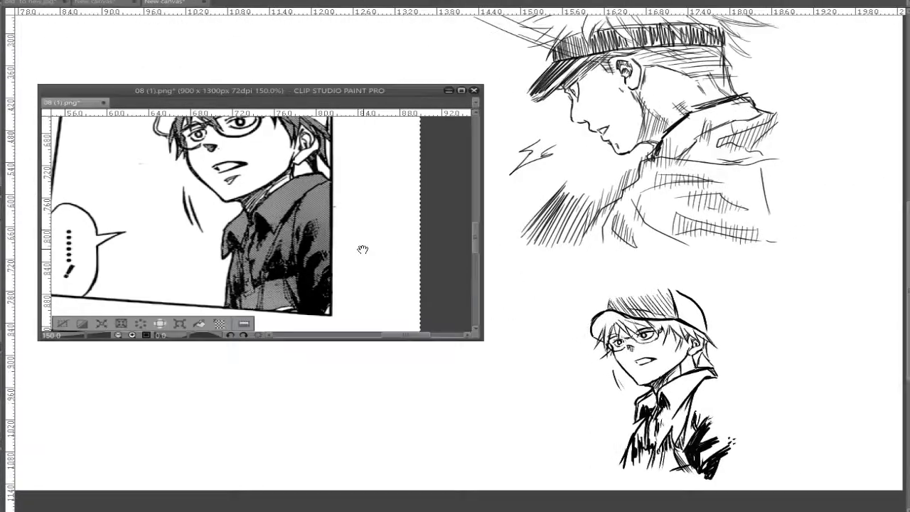
{"action": "left_click_drag", "start_coordinate": [362, 249], "coordinate": [398, 292]}
{"action": "scroll", "coordinate": [631, 278], "scroll_direction": "up", "scroll_amount": 5}
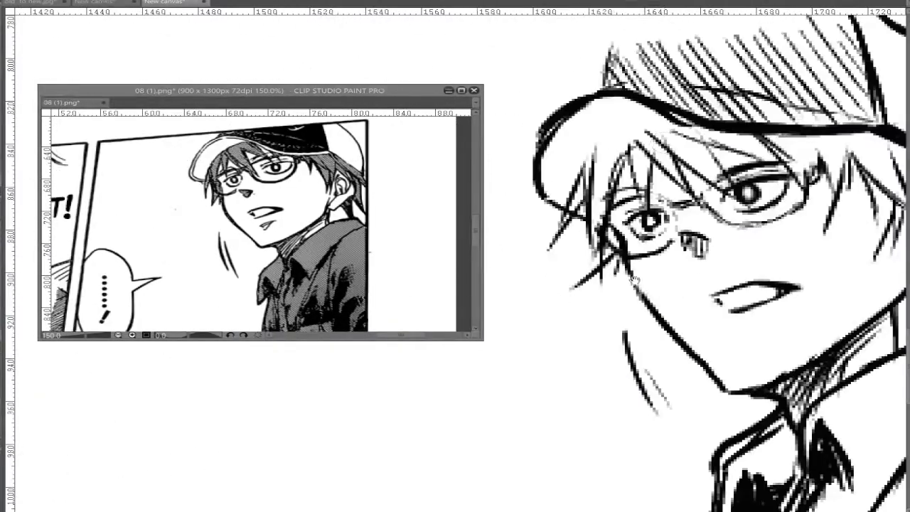
{"action": "left_click_drag", "start_coordinate": [653, 124], "coordinate": [716, 95]}
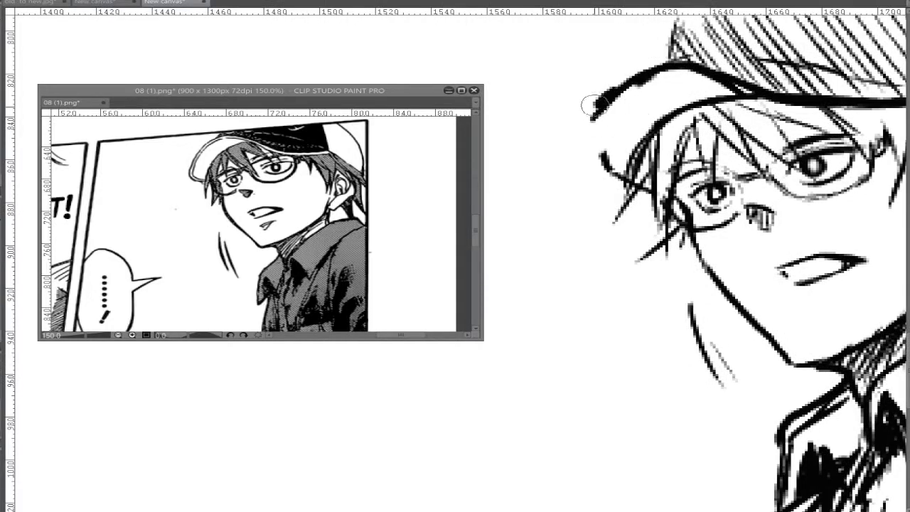
Ink the walking figure's short sleeve opening and the collar and back contour of the shirt
{"action": "scroll", "coordinate": [619, 178], "scroll_direction": "down", "scroll_amount": 8}
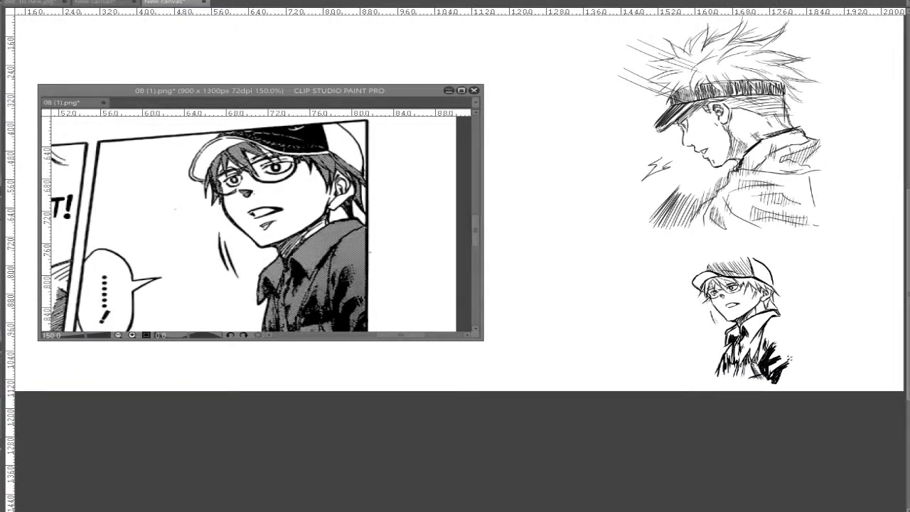
{"action": "scroll", "coordinate": [859, 293], "scroll_direction": "up", "scroll_amount": 2}
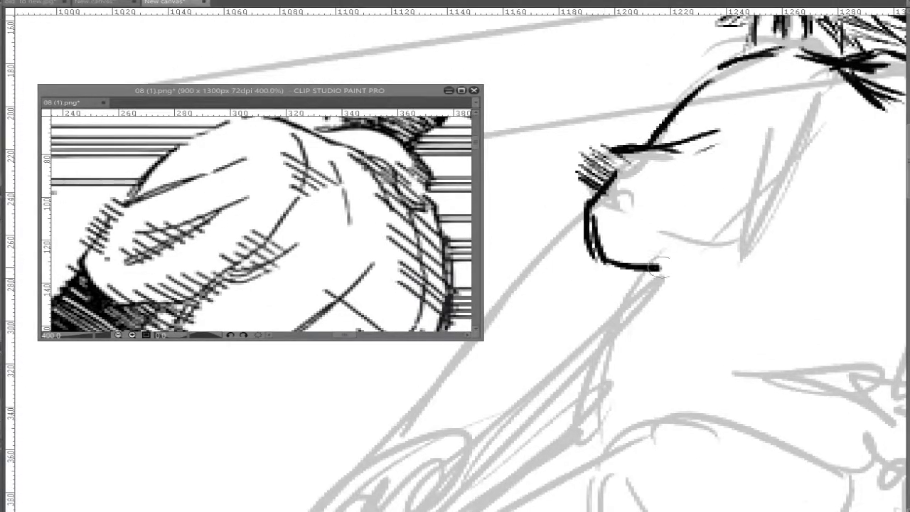
{"action": "left_click_drag", "start_coordinate": [604, 257], "coordinate": [672, 275]}
{"action": "left_click_drag", "start_coordinate": [611, 292], "coordinate": [655, 319]}
{"action": "mouse_move", "coordinate": [746, 271]}
{"action": "left_mouse_down"}
{"action": "mouse_move", "coordinate": [732, 171]}
{"action": "mouse_move", "coordinate": [697, 169]}
{"action": "mouse_move", "coordinate": [583, 210]}
{"action": "mouse_move", "coordinate": [618, 222]}
{"action": "mouse_move", "coordinate": [603, 234]}
{"action": "mouse_move", "coordinate": [593, 61]}
{"action": "mouse_move", "coordinate": [613, 75]}
{"action": "mouse_move", "coordinate": [532, 271]}
{"action": "mouse_move", "coordinate": [498, 299]}
{"action": "mouse_move", "coordinate": [396, 278]}
{"action": "mouse_move", "coordinate": [399, 341]}
{"action": "left_mouse_up"}
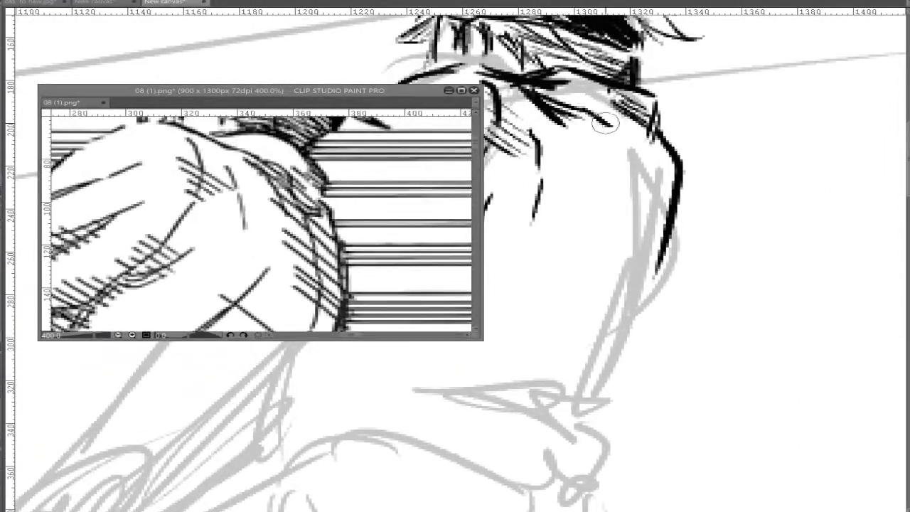
Ink the long diagonal folds across the walking figure's shirt and the hatched creases along its back
{"action": "left_click_drag", "start_coordinate": [647, 152], "coordinate": [627, 146]}
{"action": "left_click_drag", "start_coordinate": [571, 249], "coordinate": [626, 283]}
{"action": "left_click_drag", "start_coordinate": [568, 259], "coordinate": [626, 291]}
{"action": "left_click_drag", "start_coordinate": [636, 158], "coordinate": [667, 251]}
{"action": "left_click_drag", "start_coordinate": [623, 208], "coordinate": [683, 158]}
{"action": "left_click_drag", "start_coordinate": [398, 228], "coordinate": [462, 154]}
{"action": "left_click_drag", "start_coordinate": [640, 213], "coordinate": [637, 166]}
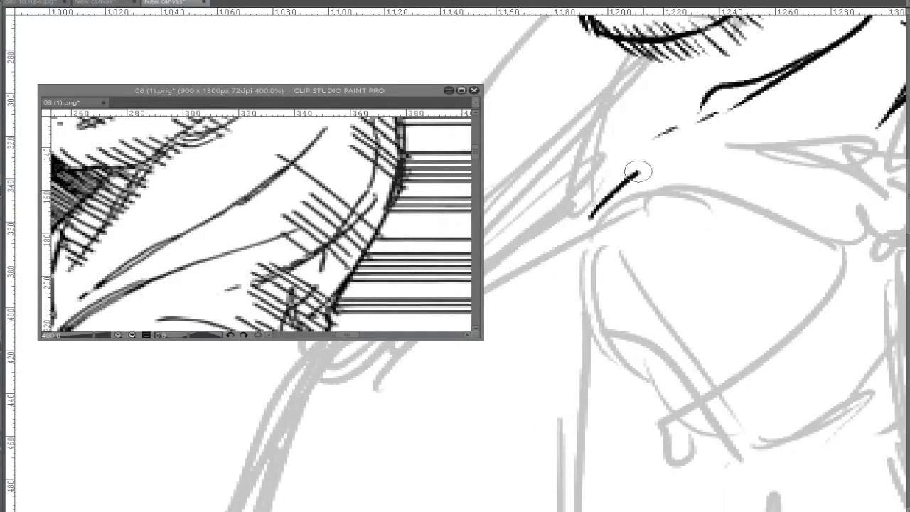
Ink the shirt's front edge down to its pointed corner and the sweeping folds above the waist
{"action": "left_click_drag", "start_coordinate": [310, 263], "coordinate": [392, 181]}
{"action": "mouse_move", "coordinate": [632, 64]}
{"action": "left_mouse_down"}
{"action": "mouse_move", "coordinate": [605, 89]}
{"action": "mouse_move", "coordinate": [577, 238]}
{"action": "left_mouse_up"}
{"action": "mouse_move", "coordinate": [642, 240]}
{"action": "left_mouse_down"}
{"action": "mouse_move", "coordinate": [570, 284]}
{"action": "mouse_move", "coordinate": [595, 211]}
{"action": "left_mouse_up"}
{"action": "left_click_drag", "start_coordinate": [707, 205], "coordinate": [675, 177]}
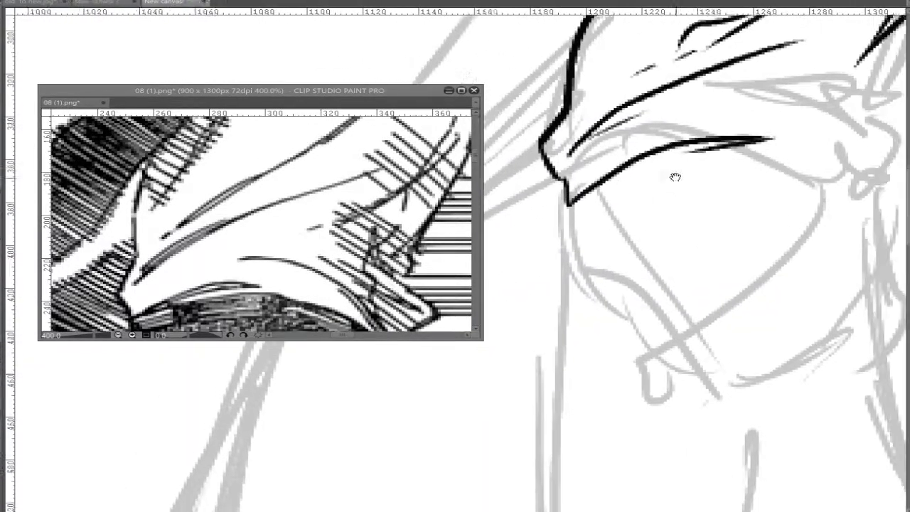
Ink the curved shirt hem, its pointed rear flap and the jagged start of the trousers below it
{"action": "left_click_drag", "start_coordinate": [285, 270], "coordinate": [270, 170]}
{"action": "left_click_drag", "start_coordinate": [779, 221], "coordinate": [620, 193]}
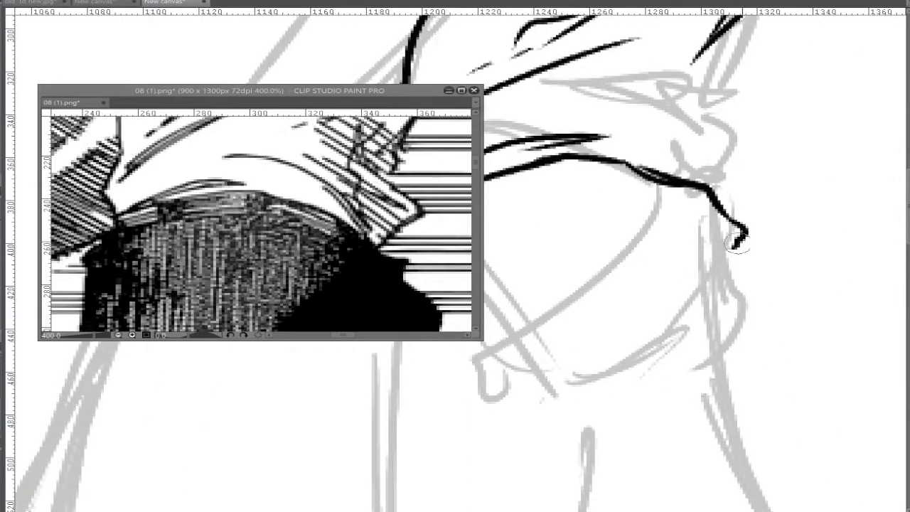
{"action": "left_click_drag", "start_coordinate": [737, 244], "coordinate": [760, 339]}
{"action": "left_click_drag", "start_coordinate": [625, 184], "coordinate": [732, 263]}
{"action": "left_click_drag", "start_coordinate": [730, 163], "coordinate": [716, 254]}
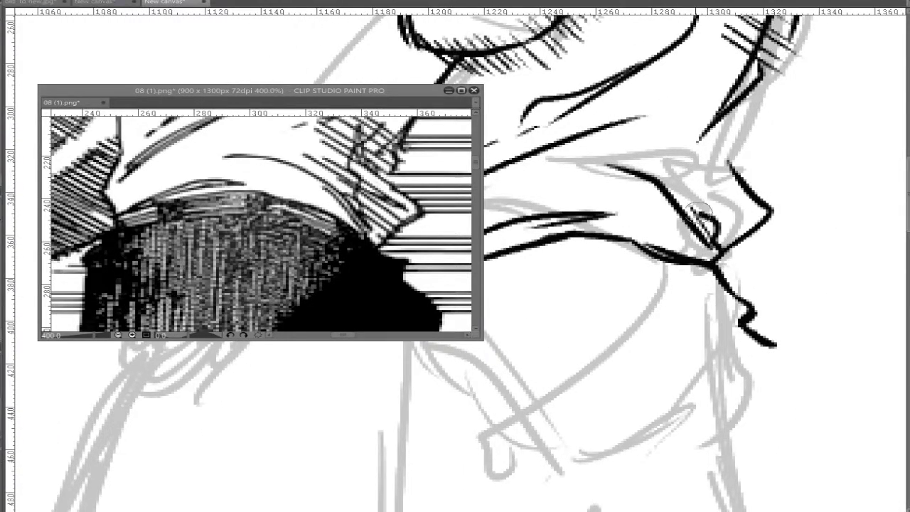
Ink the crumpled folds above the rear hem flap and hatch the shading around the lower back
{"action": "scroll", "coordinate": [666, 151], "scroll_direction": "down", "scroll_amount": 3}
{"action": "left_click_drag", "start_coordinate": [284, 213], "coordinate": [261, 263]}
{"action": "left_click_drag", "start_coordinate": [754, 216], "coordinate": [727, 224]}
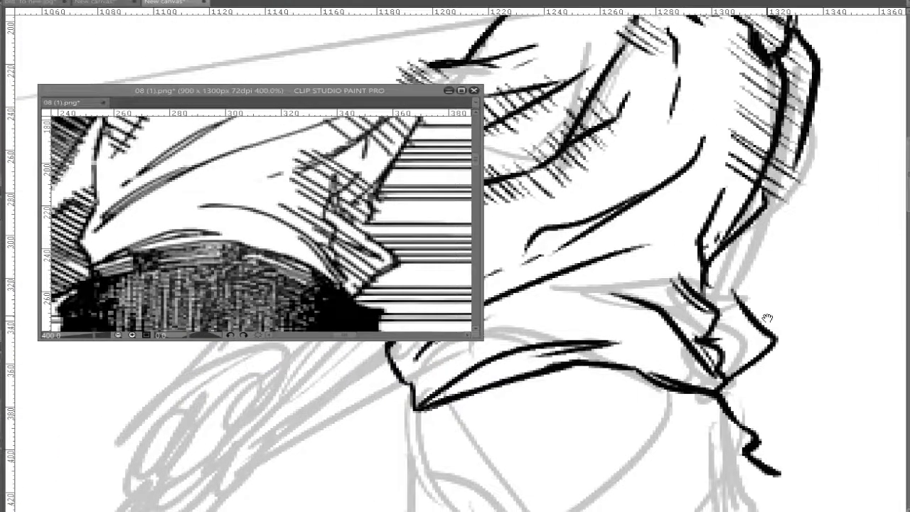
{"action": "scroll", "coordinate": [782, 225], "scroll_direction": "down", "scroll_amount": 3}
{"action": "left_click_drag", "start_coordinate": [284, 213], "coordinate": [268, 213]}
{"action": "left_click_drag", "start_coordinate": [732, 227], "coordinate": [779, 231]}
{"action": "scroll", "coordinate": [285, 214], "scroll_direction": "down", "scroll_amount": 2}
{"action": "left_click_drag", "start_coordinate": [711, 228], "coordinate": [753, 228]}
Outline the walking figure's near arm from the sleeve opening down to the wrist
{"action": "scroll", "coordinate": [640, 143], "scroll_direction": "up", "scroll_amount": 4}
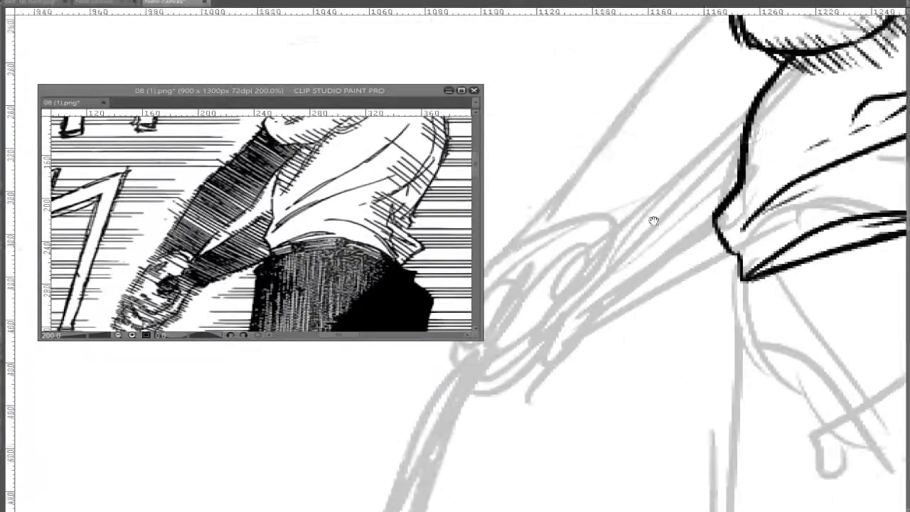
{"action": "left_click_drag", "start_coordinate": [691, 62], "coordinate": [620, 135]}
{"action": "left_click_drag", "start_coordinate": [713, 122], "coordinate": [752, 90]}
{"action": "left_click_drag", "start_coordinate": [543, 234], "coordinate": [604, 265]}
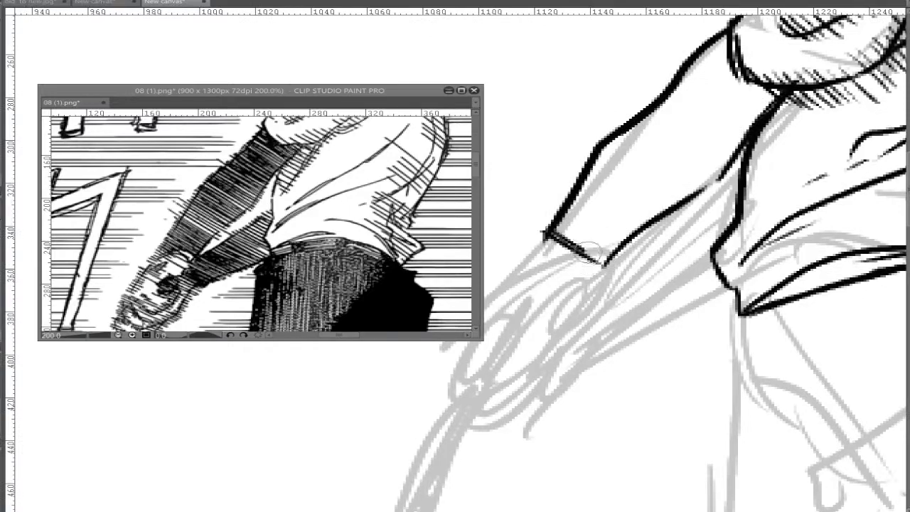
Fill the near arm with dense diagonal hatching, extending it up to the sleeve
{"action": "left_click_drag", "start_coordinate": [693, 145], "coordinate": [617, 183]}
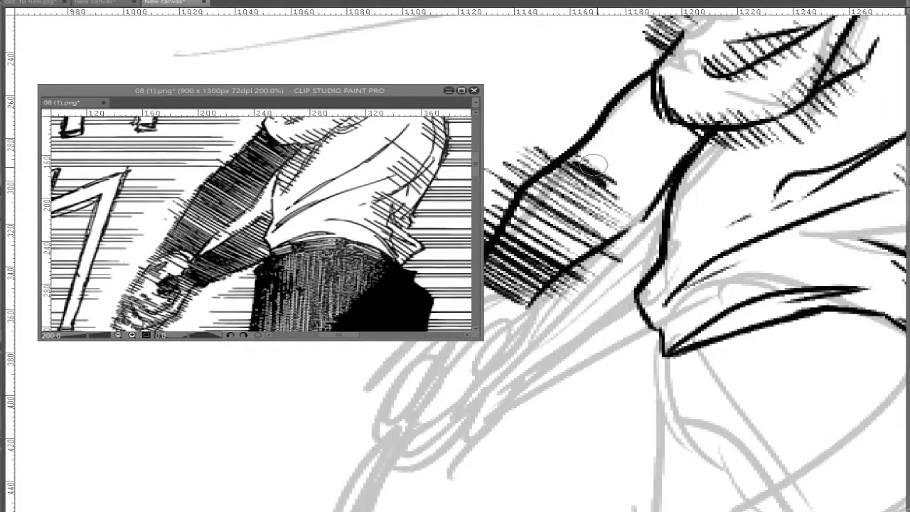
{"action": "left_click_drag", "start_coordinate": [693, 201], "coordinate": [577, 201]}
{"action": "scroll", "coordinate": [581, 162], "scroll_direction": "down", "scroll_amount": 6}
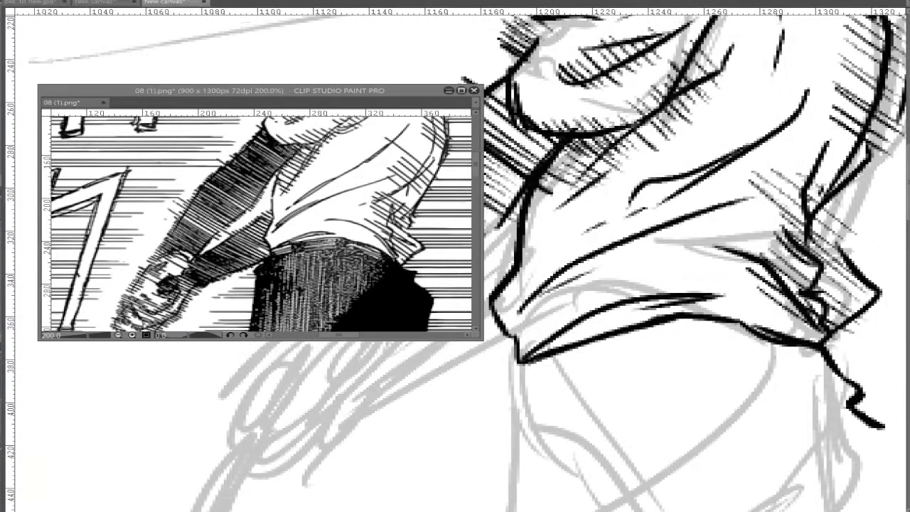
Ink the upper and lower contours of the second forearm beside the waist and fill it with diagonal hatching
{"action": "scroll", "coordinate": [633, 201], "scroll_direction": "up", "scroll_amount": 8}
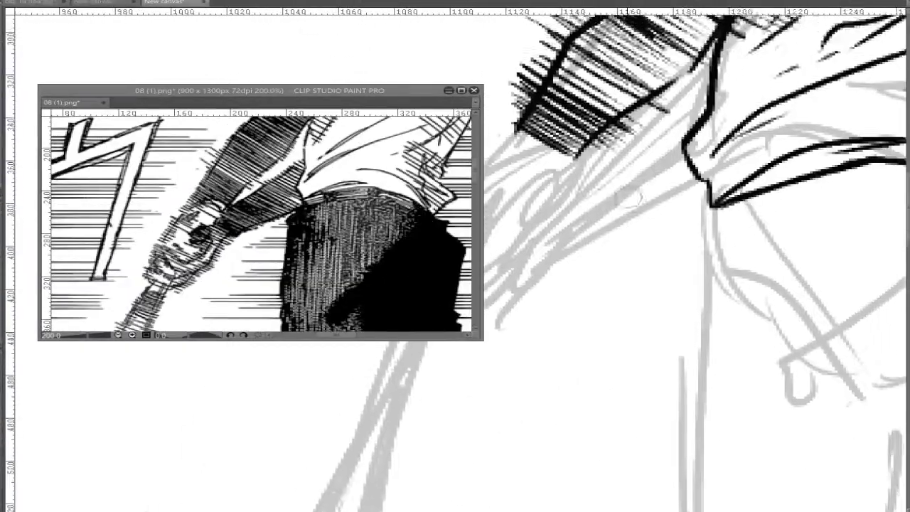
{"action": "left_click_drag", "start_coordinate": [790, 82], "coordinate": [718, 170]}
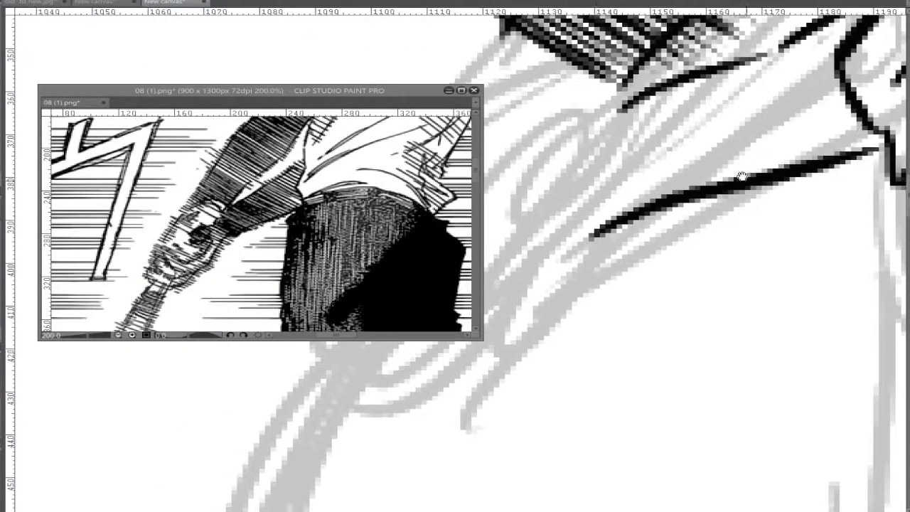
{"action": "left_click_drag", "start_coordinate": [683, 213], "coordinate": [630, 140]}
{"action": "left_click_drag", "start_coordinate": [729, 166], "coordinate": [775, 213]}
{"action": "left_click_drag", "start_coordinate": [748, 74], "coordinate": [818, 129]}
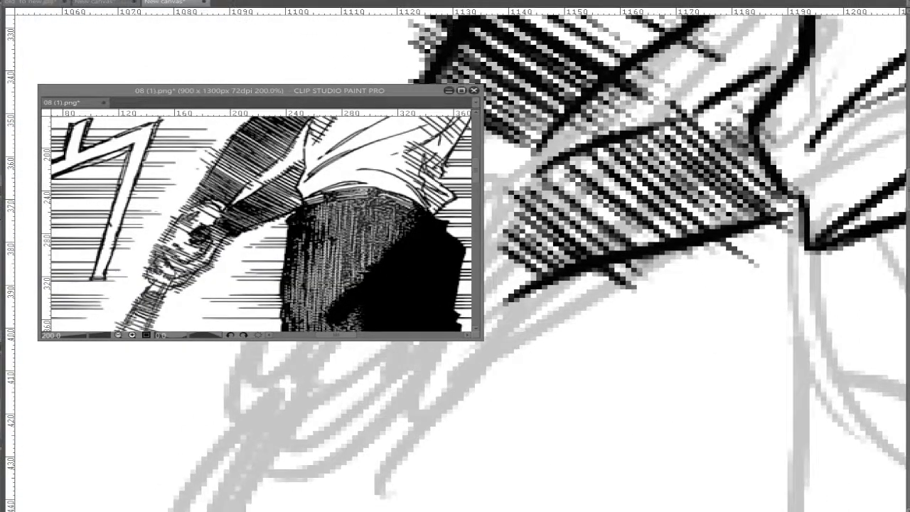
Ink the walking figure's spiky hair with curved, pointed tufts above and behind the dark headband
{"action": "scroll", "coordinate": [605, 249], "scroll_direction": "down", "scroll_amount": 3}
{"action": "scroll", "coordinate": [704, 271], "scroll_direction": "down", "scroll_amount": 4}
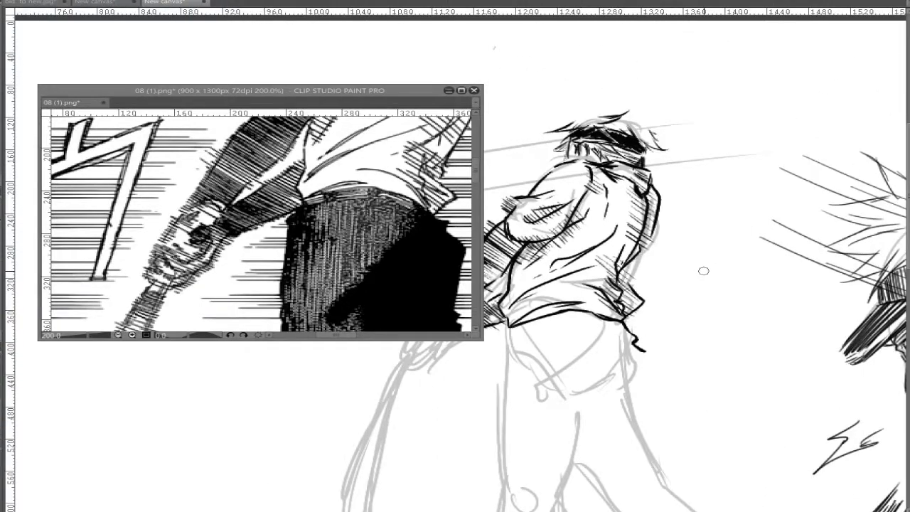
{"action": "scroll", "coordinate": [704, 271], "scroll_direction": "down", "scroll_amount": 3}
{"action": "scroll", "coordinate": [255, 220], "scroll_direction": "down", "scroll_amount": 2}
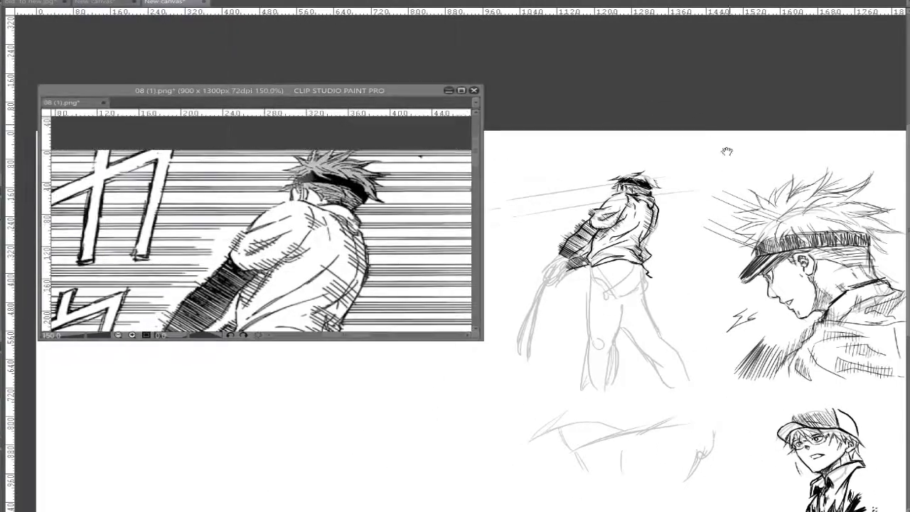
{"action": "scroll", "coordinate": [647, 227], "scroll_direction": "up", "scroll_amount": 4}
{"action": "scroll", "coordinate": [647, 227], "scroll_direction": "up", "scroll_amount": 3}
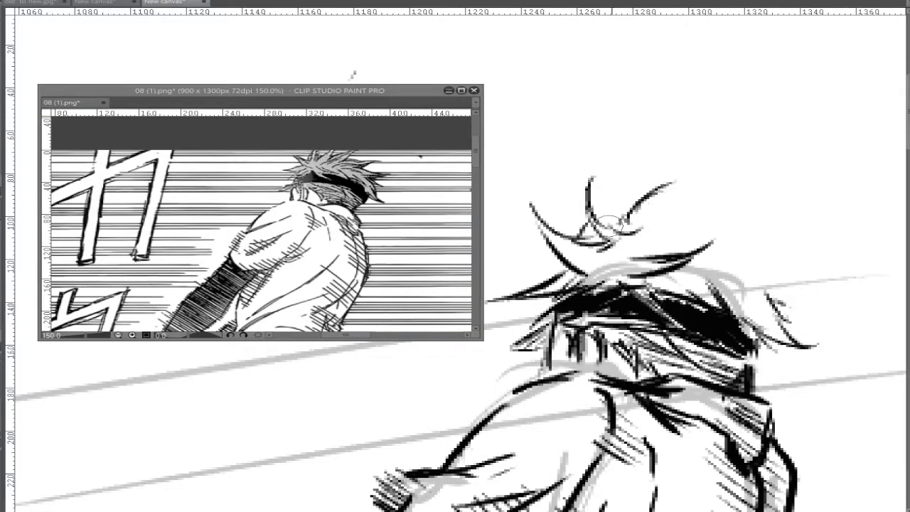
{"action": "left_click_drag", "start_coordinate": [615, 225], "coordinate": [595, 169]}
{"action": "mouse_move", "coordinate": [808, 140]}
{"action": "left_mouse_down"}
{"action": "mouse_move", "coordinate": [686, 176]}
{"action": "mouse_move", "coordinate": [732, 167]}
{"action": "mouse_move", "coordinate": [731, 182]}
{"action": "left_mouse_up"}
{"action": "left_click_drag", "start_coordinate": [777, 162], "coordinate": [741, 186]}
{"action": "scroll", "coordinate": [740, 187], "scroll_direction": "down", "scroll_amount": 5}
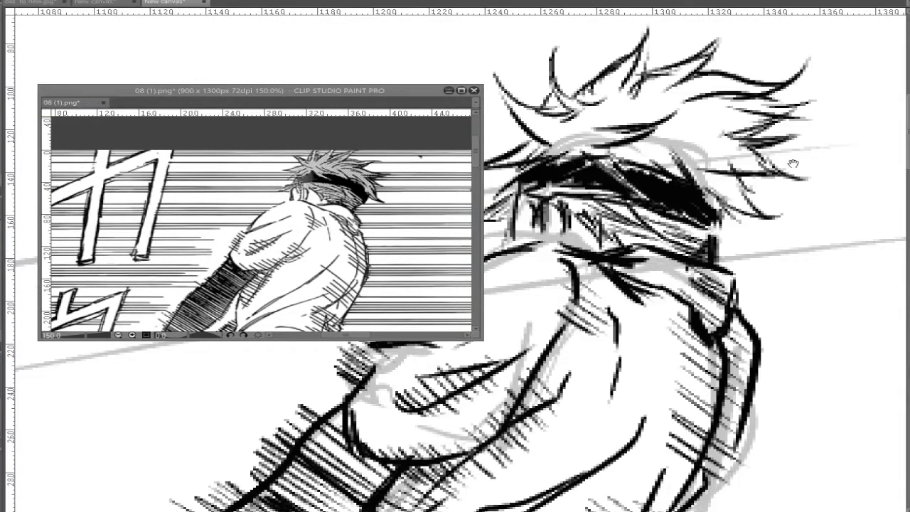
Outline the walking figure's trousers, including both legs and the pointed shadow shape below the hem
{"action": "left_click_drag", "start_coordinate": [474, 145], "coordinate": [583, 107]}
{"action": "scroll", "coordinate": [426, 213], "scroll_direction": "down", "scroll_amount": 3}
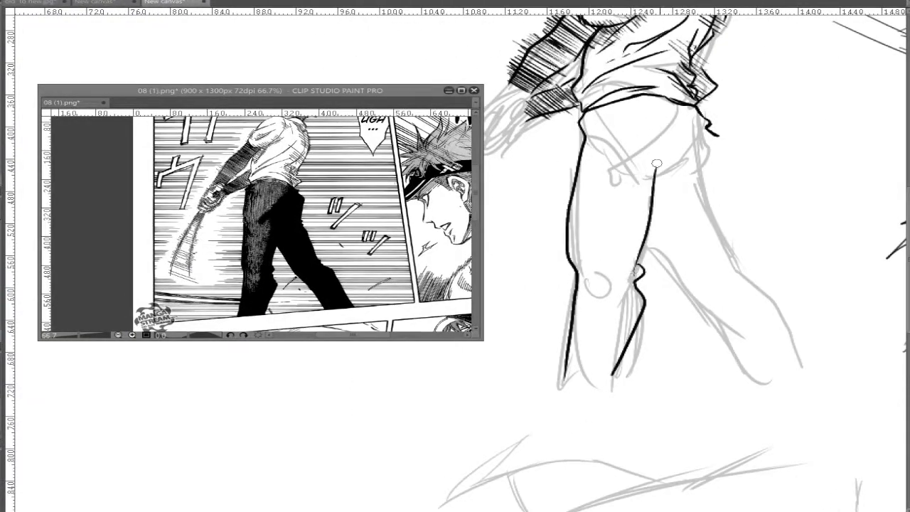
{"action": "left_click_drag", "start_coordinate": [656, 164], "coordinate": [642, 155]}
{"action": "left_click_drag", "start_coordinate": [639, 182], "coordinate": [591, 198]}
{"action": "left_click_drag", "start_coordinate": [681, 178], "coordinate": [653, 164]}
{"action": "left_click_drag", "start_coordinate": [676, 114], "coordinate": [667, 199]}
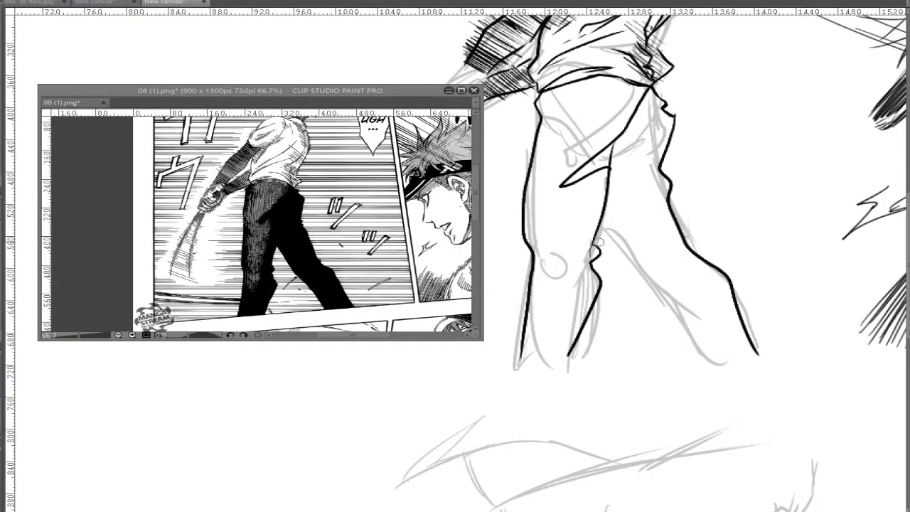
{"action": "mouse_move", "coordinate": [611, 242]}
{"action": "left_mouse_down"}
{"action": "mouse_move", "coordinate": [554, 242]}
{"action": "mouse_move", "coordinate": [568, 247]}
{"action": "left_mouse_up"}
Fill the walking figure's rear trouser leg and the pointed shadow shape at the hip with solid black
{"action": "scroll", "coordinate": [569, 213], "scroll_direction": "up", "scroll_amount": 2}
{"action": "left_click_drag", "start_coordinate": [675, 106], "coordinate": [644, 178]}
{"action": "mouse_move", "coordinate": [619, 213]}
{"action": "left_mouse_down"}
{"action": "mouse_move", "coordinate": [541, 191]}
{"action": "mouse_move", "coordinate": [548, 171]}
{"action": "left_mouse_up"}
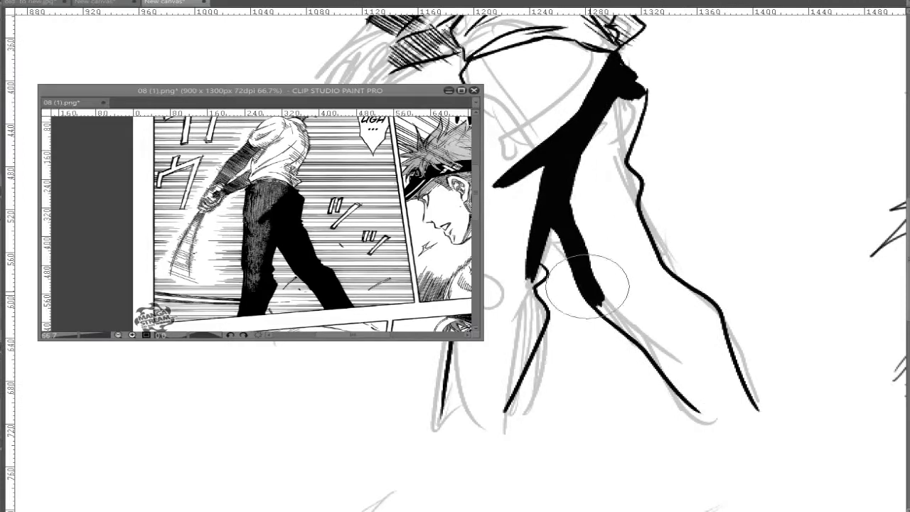
{"action": "left_click_drag", "start_coordinate": [548, 202], "coordinate": [640, 338]}
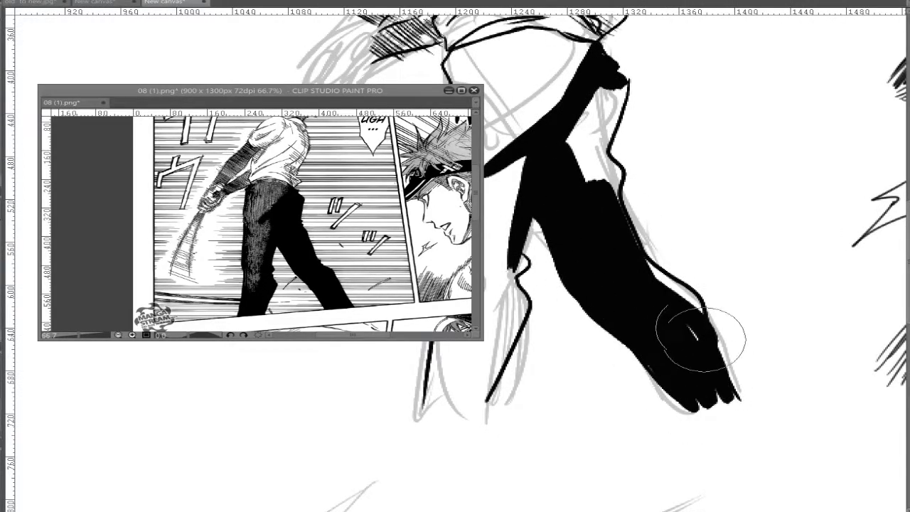
{"action": "left_click_drag", "start_coordinate": [711, 359], "coordinate": [736, 399]}
{"action": "left_click_drag", "start_coordinate": [579, 174], "coordinate": [583, 206]}
{"action": "left_click_drag", "start_coordinate": [633, 107], "coordinate": [772, 7]}
Shade the near trouser leg's lower part, outer edges and knee folds solid black, leaving the middle of the leg white
{"action": "left_click_drag", "start_coordinate": [611, 220], "coordinate": [601, 335]}
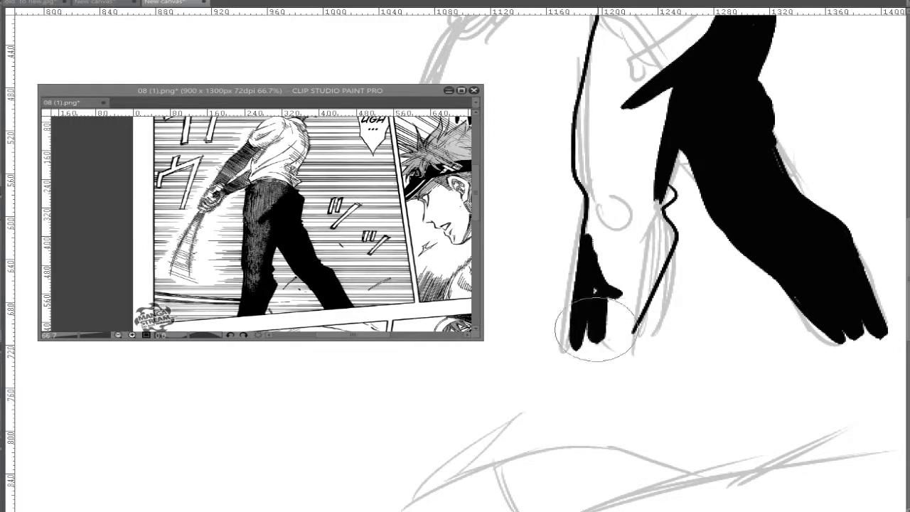
{"action": "left_click_drag", "start_coordinate": [597, 298], "coordinate": [594, 349]}
{"action": "left_click_drag", "start_coordinate": [602, 262], "coordinate": [587, 305]}
{"action": "scroll", "coordinate": [581, 75], "scroll_direction": "up", "scroll_amount": 2}
{"action": "left_click_drag", "start_coordinate": [647, 298], "coordinate": [622, 216]}
{"action": "scroll", "coordinate": [572, 331], "scroll_direction": "up", "scroll_amount": 8}
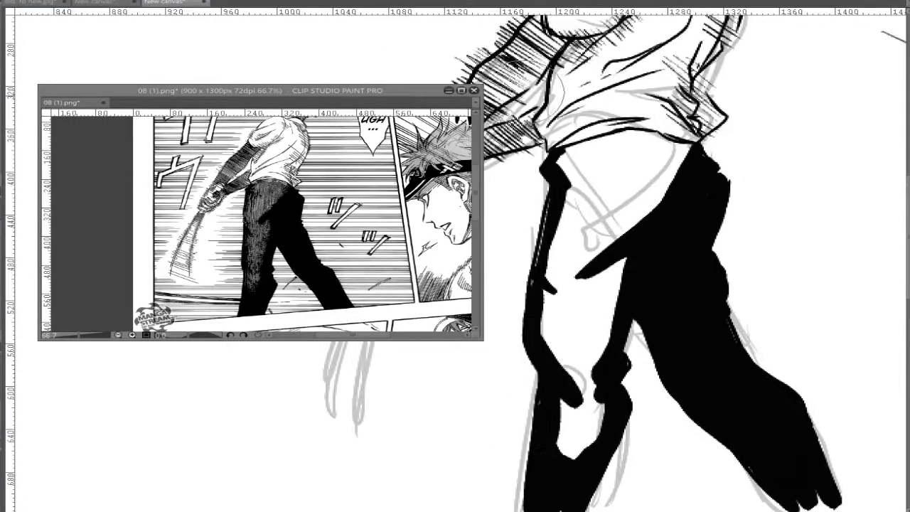
Thicken the waistband below the shirt hem with dark curved strokes matching the reference
{"action": "scroll", "coordinate": [560, 205], "scroll_direction": "down", "scroll_amount": 3}
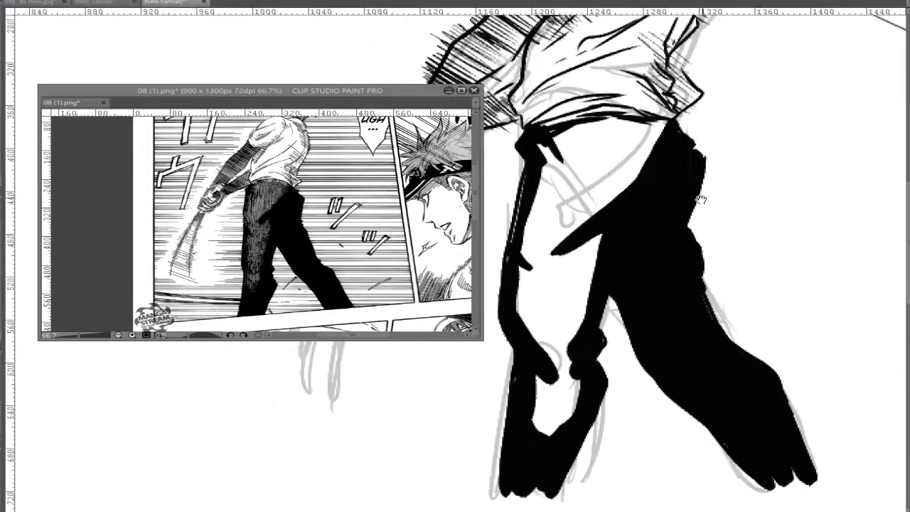
{"action": "scroll", "coordinate": [682, 193], "scroll_direction": "down", "scroll_amount": 3}
{"action": "scroll", "coordinate": [654, 179], "scroll_direction": "up", "scroll_amount": 6}
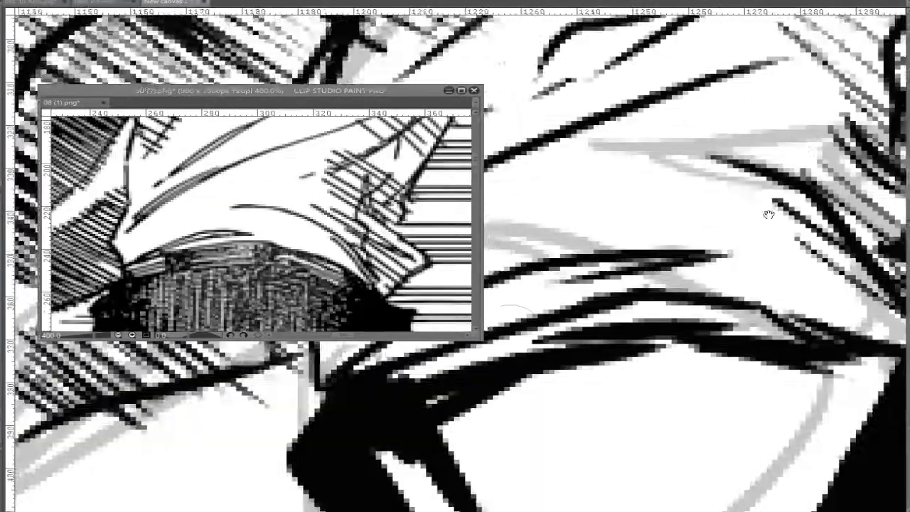
{"action": "left_click_drag", "start_coordinate": [768, 215], "coordinate": [750, 273]}
{"action": "scroll", "coordinate": [750, 273], "scroll_direction": "down", "scroll_amount": 6}
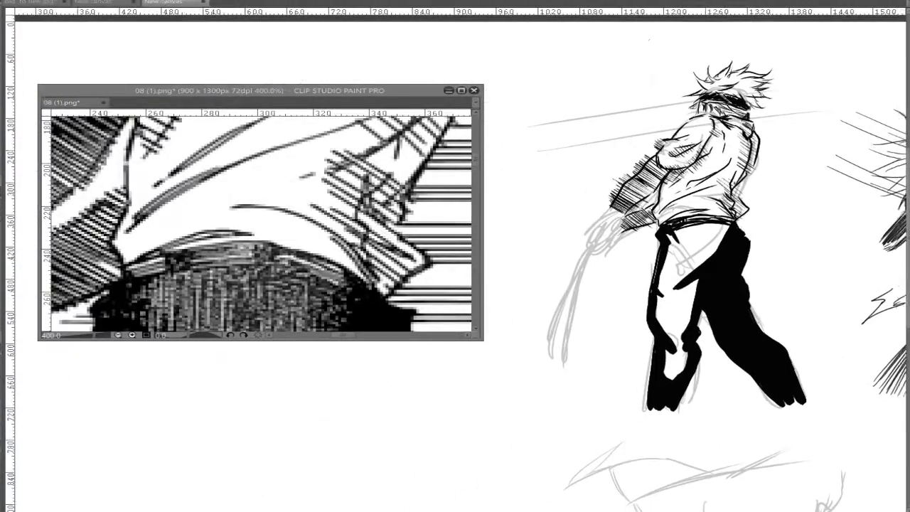
Fill the remaining white area of the near trouser leg with dot screentone and clear the selection
{"action": "left_click_drag", "start_coordinate": [768, 156], "coordinate": [676, 86]}
{"action": "left_click_drag", "start_coordinate": [684, 121], "coordinate": [679, 114]}
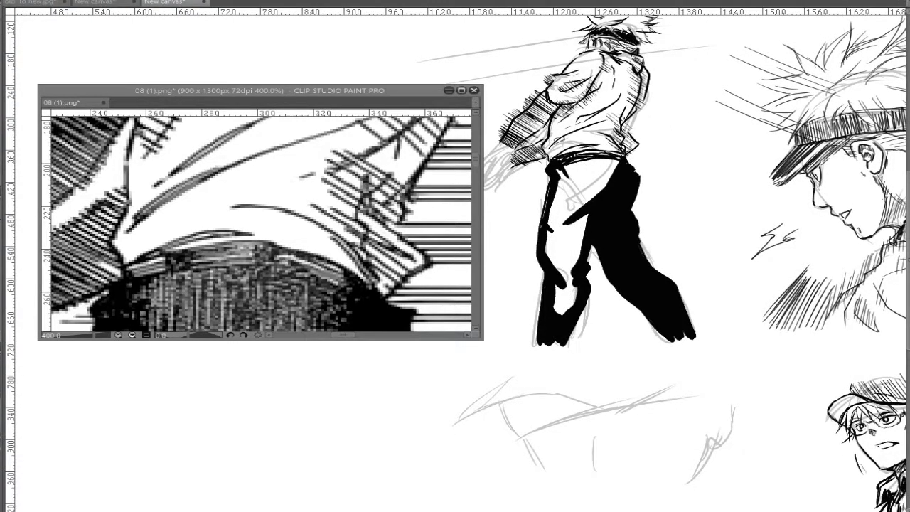
{"action": "key", "text": "alt+Delete"}
{"action": "key", "text": "ctrl+d"}
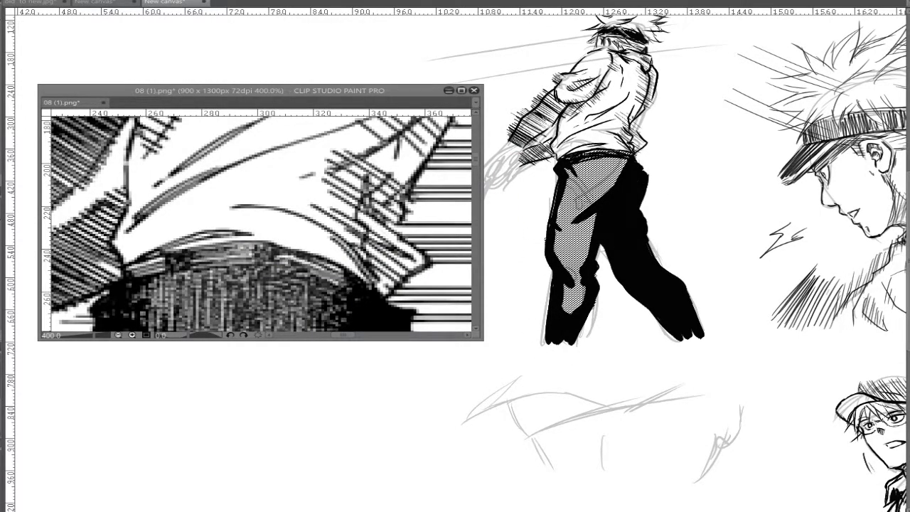
Apply dot screentone over the hatching on both of the walking figure's forearms
{"action": "key", "text": "ctrl+minus"}
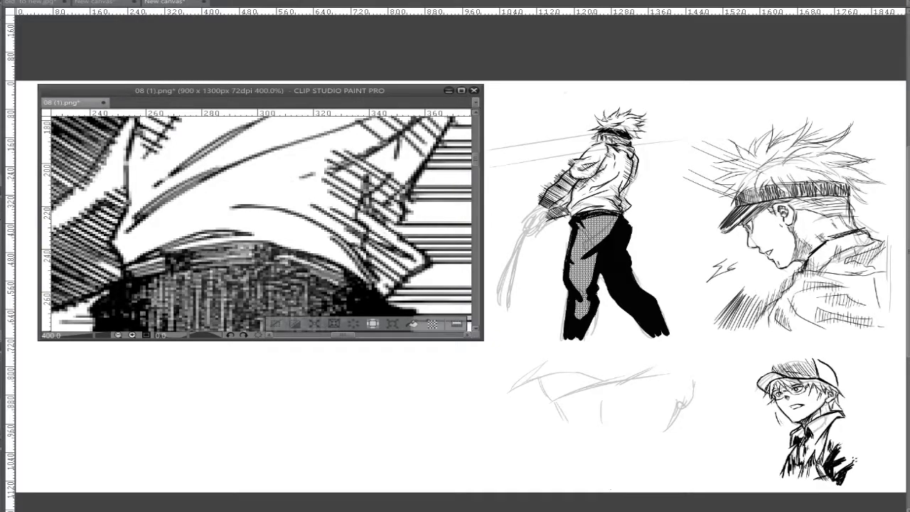
{"action": "scroll", "coordinate": [285, 221], "scroll_direction": "down", "scroll_amount": 5}
{"action": "scroll", "coordinate": [651, 278], "scroll_direction": "up", "scroll_amount": 5}
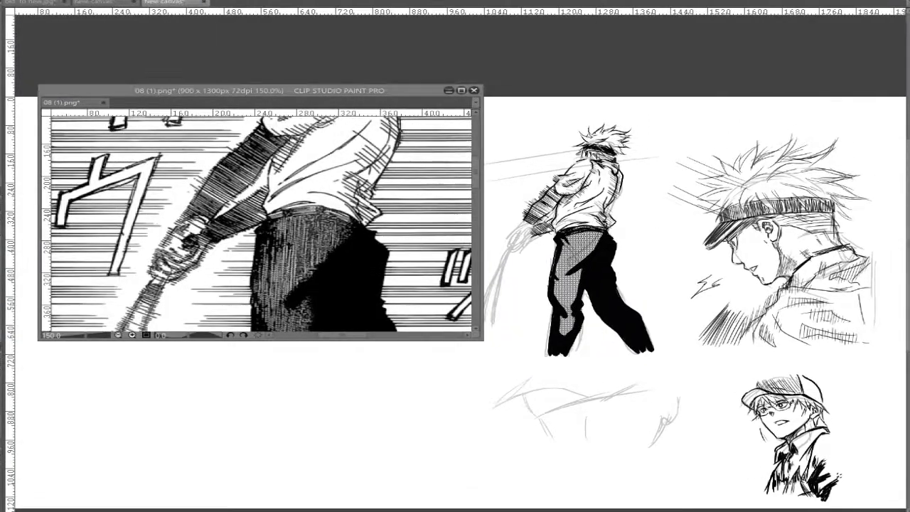
{"action": "left_click_drag", "start_coordinate": [527, 145], "coordinate": [570, 31]}
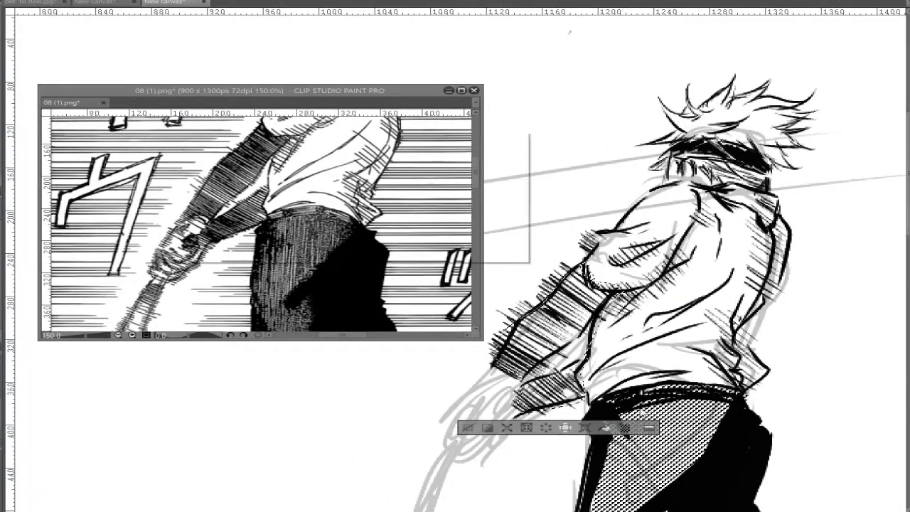
{"action": "scroll", "coordinate": [673, 249], "scroll_direction": "up", "scroll_amount": 3}
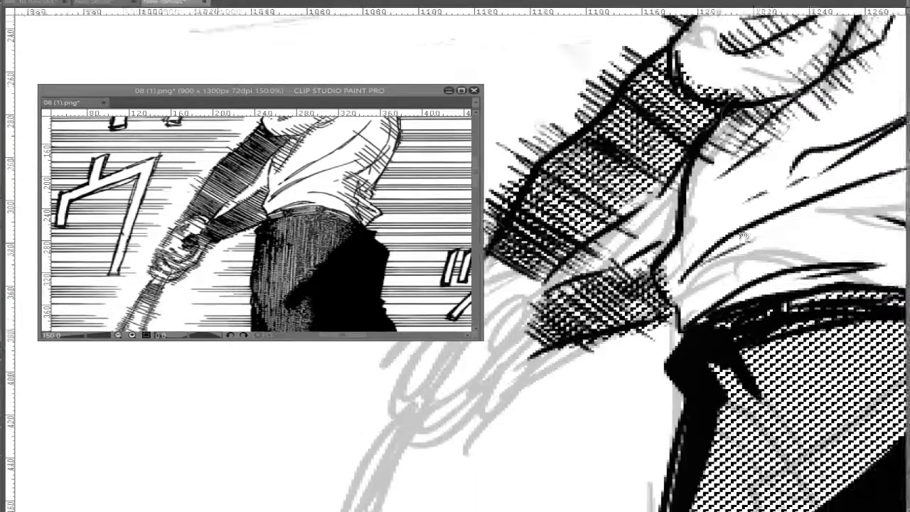
{"action": "left_click_drag", "start_coordinate": [676, 246], "coordinate": [669, 164]}
{"action": "scroll", "coordinate": [669, 164], "scroll_direction": "down", "scroll_amount": 3}
{"action": "left_click_drag", "start_coordinate": [896, 306], "coordinate": [723, 258]}
Fill the capped boy's jacket with dot screentone and remove the excess tone around its outline and lower edge
{"action": "scroll", "coordinate": [370, 241], "scroll_direction": "down", "scroll_amount": 5}
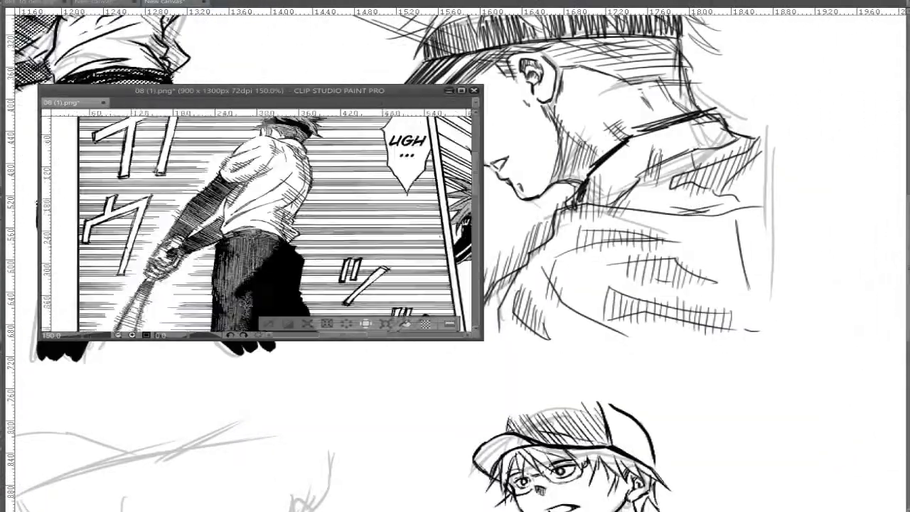
{"action": "scroll", "coordinate": [370, 241], "scroll_direction": "up", "scroll_amount": 2}
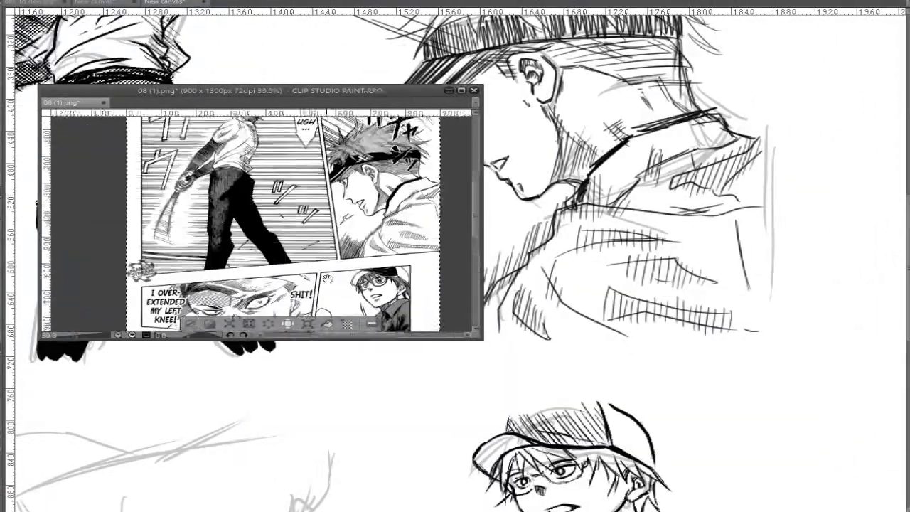
{"action": "scroll", "coordinate": [640, 284], "scroll_direction": "down", "scroll_amount": 3}
{"action": "scroll", "coordinate": [640, 285], "scroll_direction": "up", "scroll_amount": 2}
{"action": "left_click_drag", "start_coordinate": [562, 285], "coordinate": [784, 378]}
{"action": "left_click", "coordinate": [715, 428]}
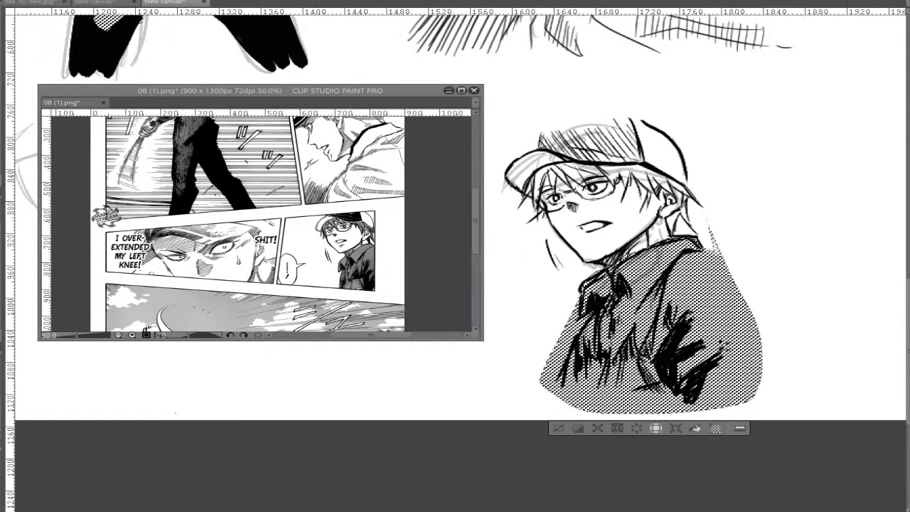
{"action": "key", "text": "ctrl+d"}
{"action": "scroll", "coordinate": [774, 371], "scroll_direction": "down", "scroll_amount": 1}
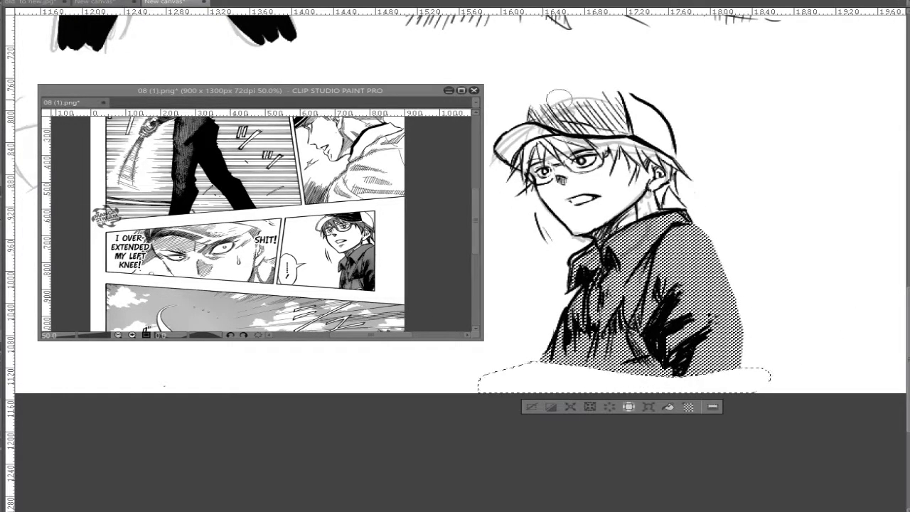
{"action": "key", "text": "ctrl+d"}
Fill the crown of the boy's cap with dot screentone up to its seam and clean up the tone's edges
{"action": "scroll", "coordinate": [640, 285], "scroll_direction": "up", "scroll_amount": 4}
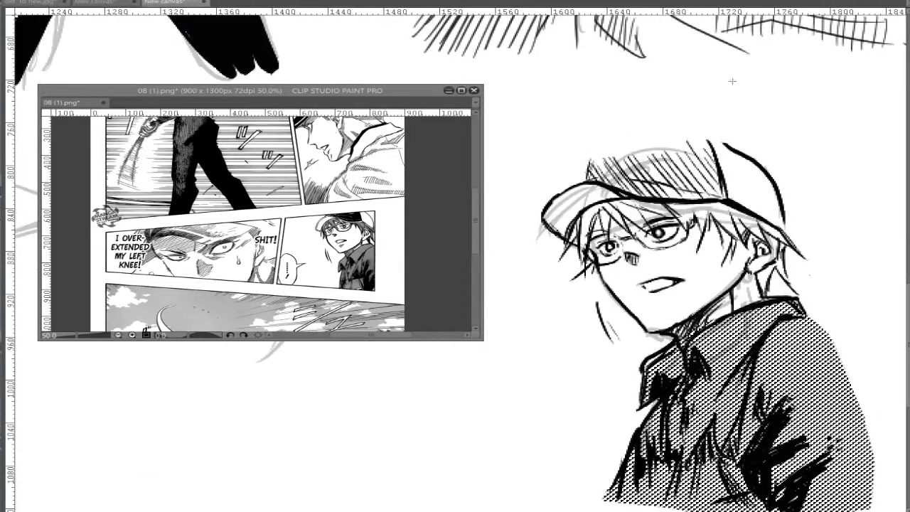
{"action": "left_click", "coordinate": [721, 214]}
{"action": "key", "text": "Return"}
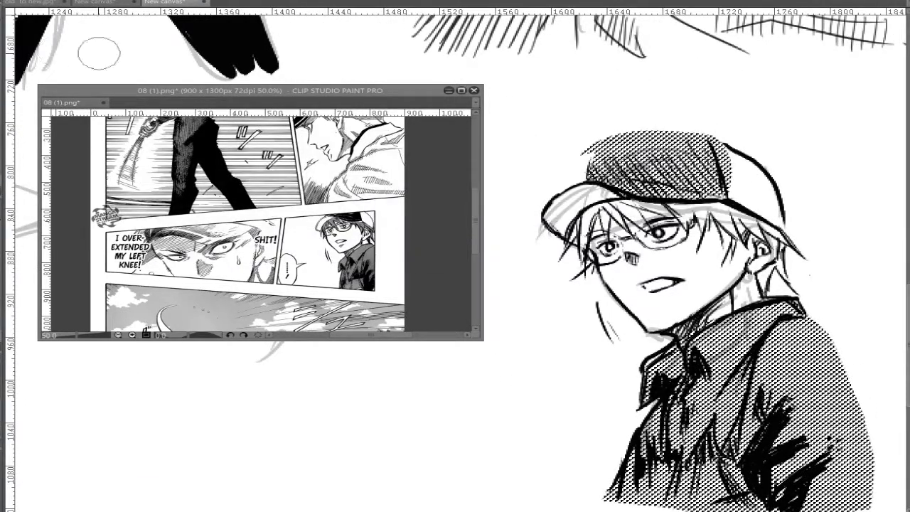
{"action": "scroll", "coordinate": [585, 152], "scroll_direction": "up", "scroll_amount": 4}
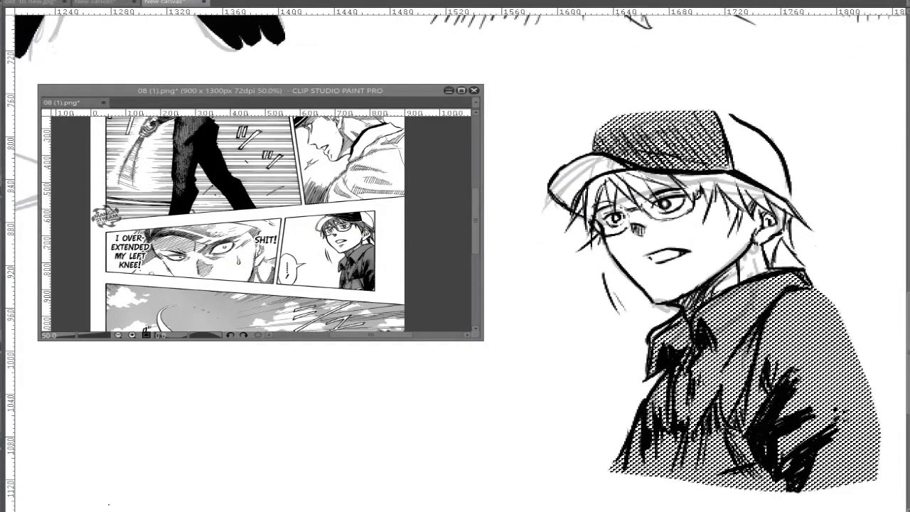
{"action": "left_click_drag", "start_coordinate": [742, 167], "coordinate": [711, 235]}
{"action": "left_click_drag", "start_coordinate": [874, 455], "coordinate": [664, 320]}
{"action": "left_click", "coordinate": [665, 320]}
{"action": "key", "text": "Return"}
Ink the walking figure's clasped hands with finger contours, a dark gap and short diagonal hatching across their edges
{"action": "scroll", "coordinate": [740, 199], "scroll_direction": "down", "scroll_amount": 5}
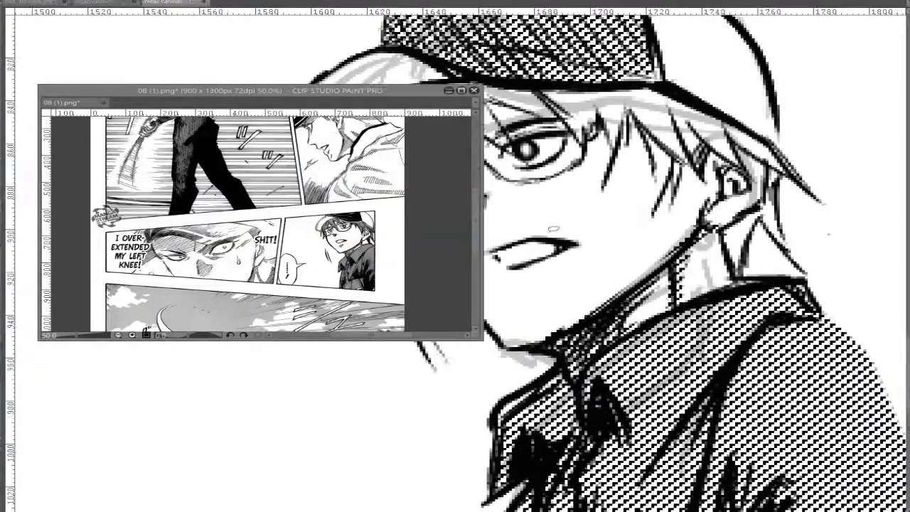
{"action": "scroll", "coordinate": [736, 219], "scroll_direction": "down", "scroll_amount": 3}
{"action": "scroll", "coordinate": [735, 219], "scroll_direction": "up", "scroll_amount": 3}
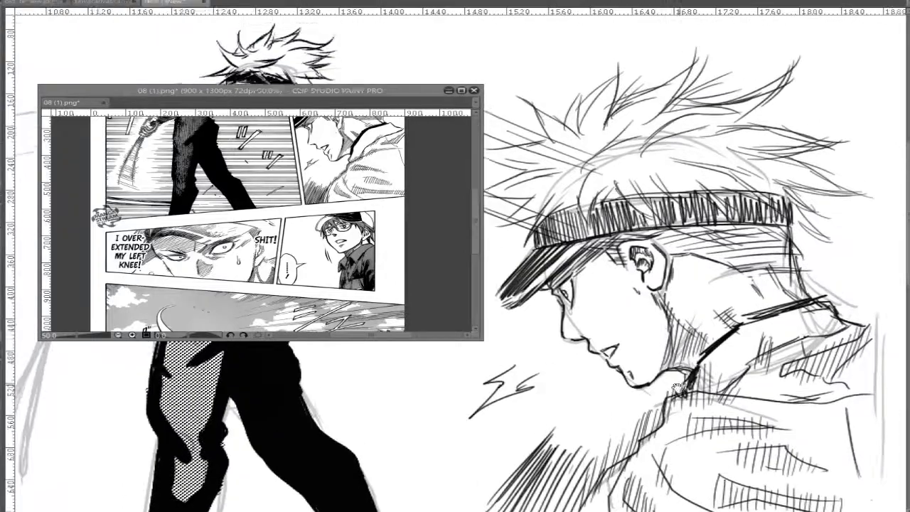
{"action": "scroll", "coordinate": [736, 218], "scroll_direction": "down", "scroll_amount": 4}
{"action": "scroll", "coordinate": [256, 213], "scroll_direction": "up", "scroll_amount": 3}
{"action": "scroll", "coordinate": [475, 206], "scroll_direction": "up", "scroll_amount": 6}
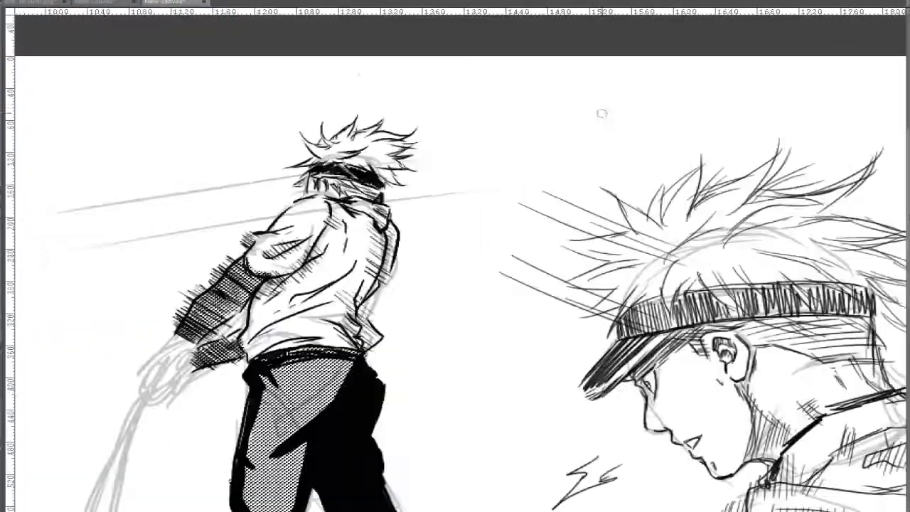
{"action": "scroll", "coordinate": [260, 213], "scroll_direction": "up", "scroll_amount": 3}
{"action": "scroll", "coordinate": [640, 285], "scroll_direction": "left", "scroll_amount": 5}
{"action": "left_click_drag", "start_coordinate": [638, 150], "coordinate": [575, 201]}
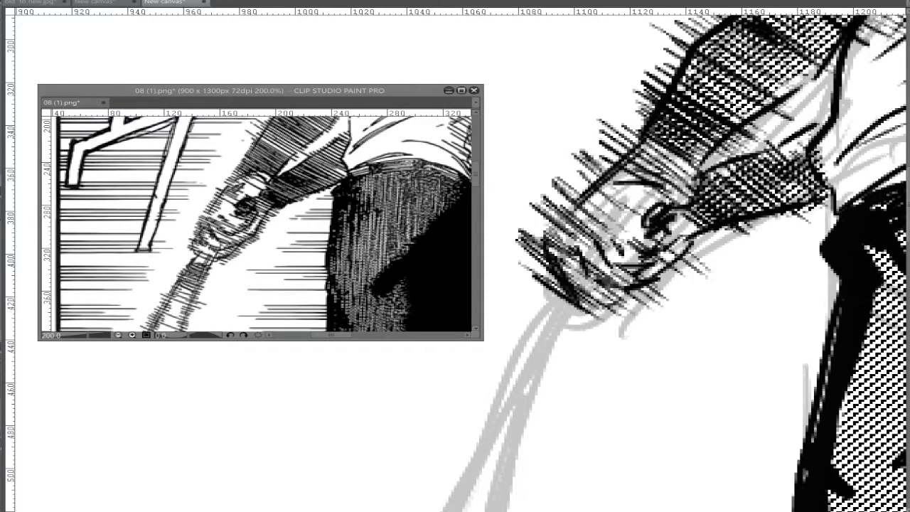
Ink the swinging object below the hands as two long diverging lines crossed by short hatching and sweeping motion lines
{"action": "scroll", "coordinate": [762, 219], "scroll_direction": "down", "scroll_amount": 3}
{"action": "scroll", "coordinate": [761, 219], "scroll_direction": "up", "scroll_amount": 3}
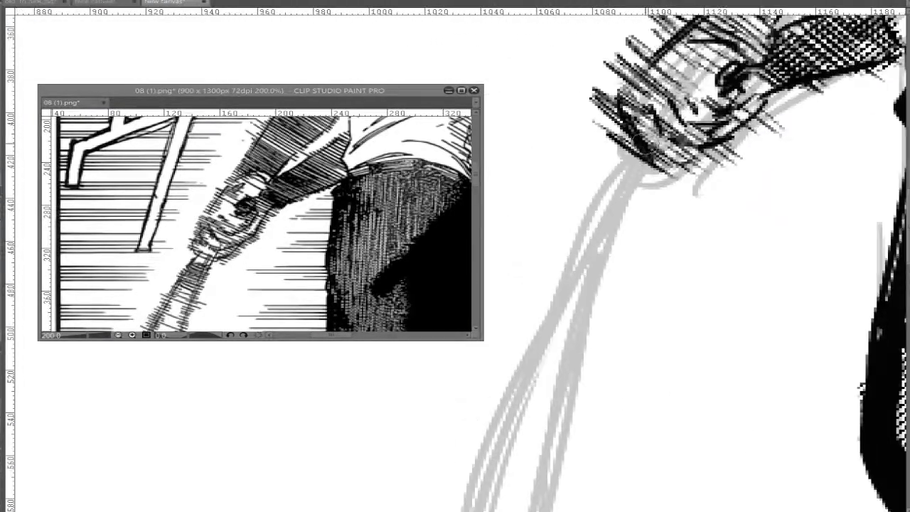
{"action": "scroll", "coordinate": [621, 190], "scroll_direction": "down", "scroll_amount": 4}
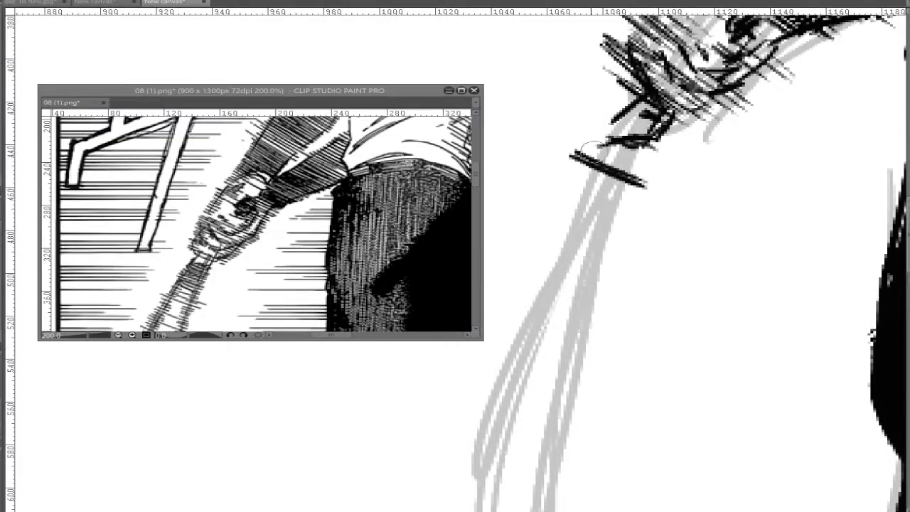
{"action": "mouse_move", "coordinate": [773, 106]}
{"action": "left_mouse_down"}
{"action": "mouse_move", "coordinate": [820, 68]}
{"action": "mouse_move", "coordinate": [851, 26]}
{"action": "left_mouse_up"}
{"action": "scroll", "coordinate": [616, 270], "scroll_direction": "down", "scroll_amount": 4}
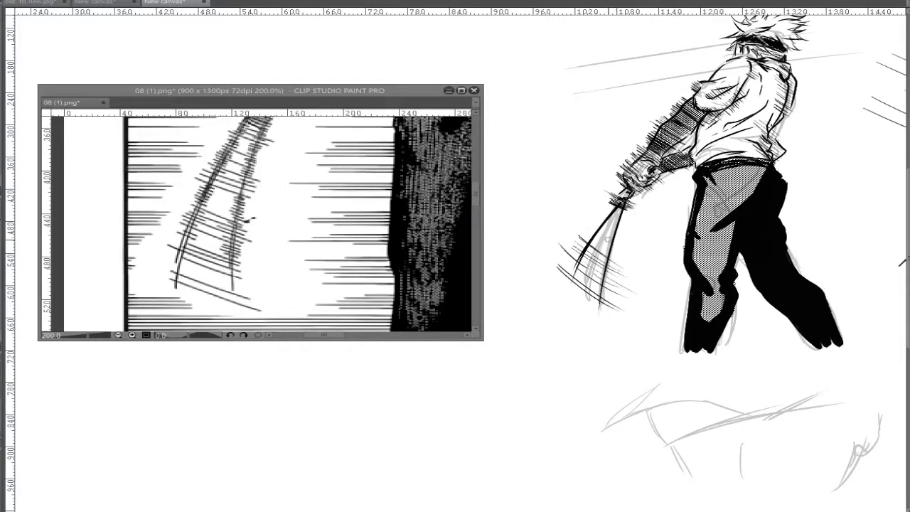
{"action": "scroll", "coordinate": [613, 257], "scroll_direction": "up", "scroll_amount": 5}
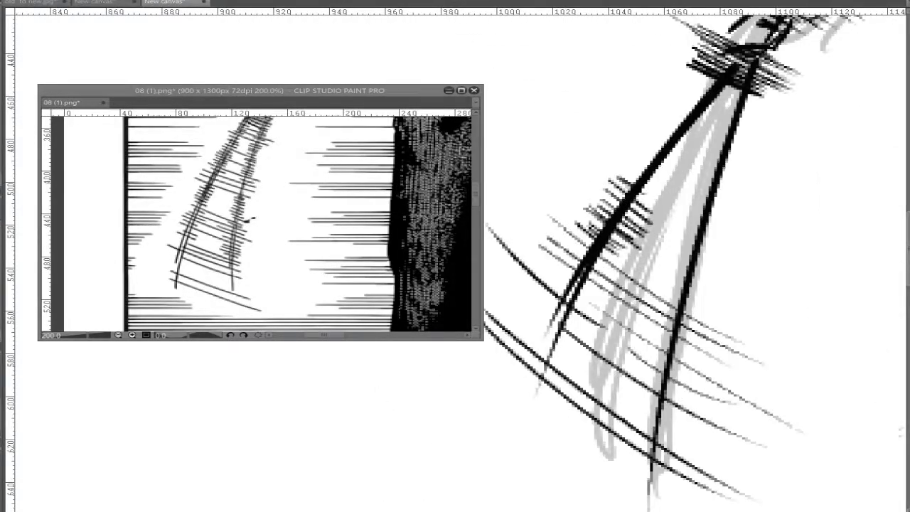
{"action": "scroll", "coordinate": [691, 240], "scroll_direction": "right", "scroll_amount": 5}
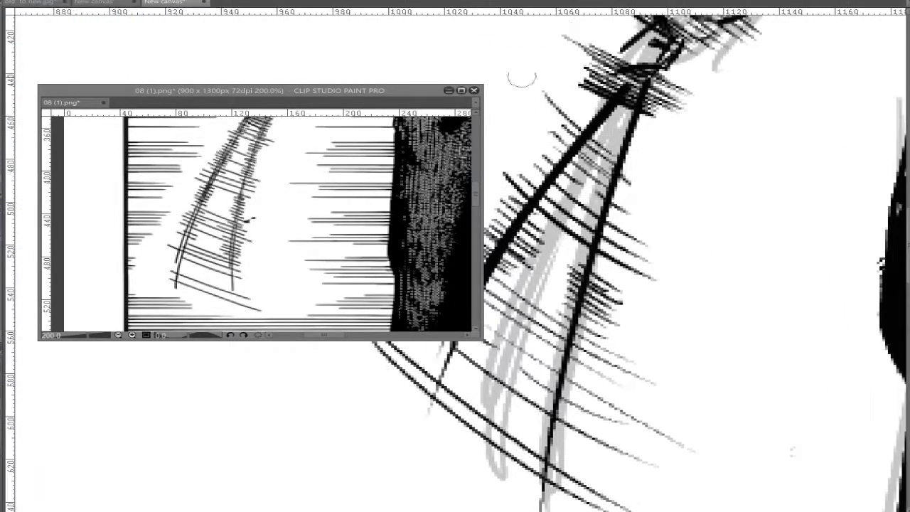
{"action": "scroll", "coordinate": [522, 78], "scroll_direction": "down", "scroll_amount": 3}
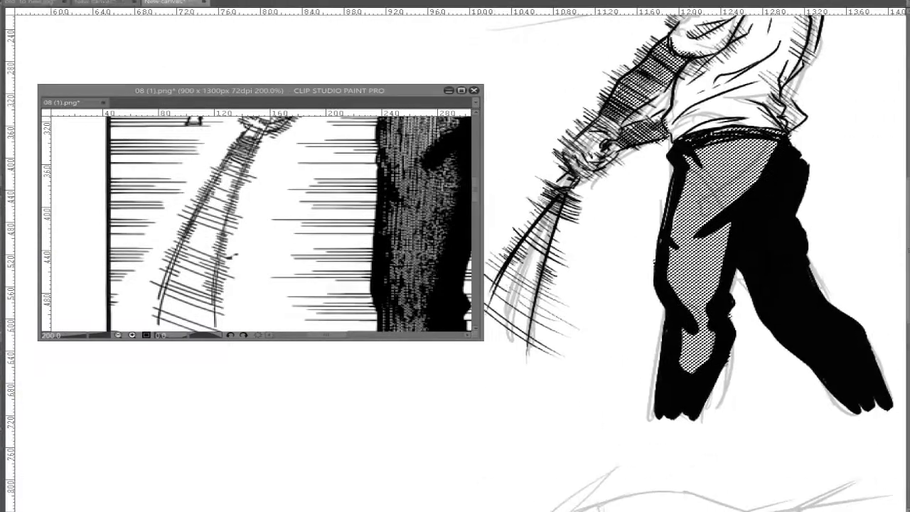
Add diagonal hatching over the screentone on the walking figure's near trouser leg
{"action": "scroll", "coordinate": [640, 249], "scroll_direction": "down", "scroll_amount": 3}
{"action": "scroll", "coordinate": [640, 249], "scroll_direction": "up", "scroll_amount": 3}
{"action": "scroll", "coordinate": [260, 224], "scroll_direction": "down", "scroll_amount": 2}
{"action": "scroll", "coordinate": [611, 287], "scroll_direction": "up", "scroll_amount": 2}
{"action": "mouse_move", "coordinate": [611, 287]}
{"action": "left_mouse_down"}
{"action": "mouse_move", "coordinate": [625, 255]}
{"action": "mouse_move", "coordinate": [611, 269]}
{"action": "left_mouse_up"}
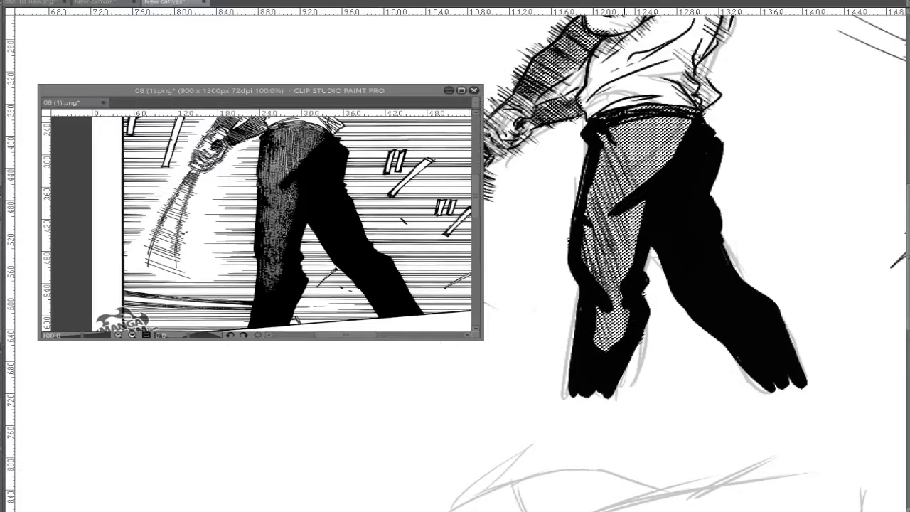
{"action": "scroll", "coordinate": [691, 280], "scroll_direction": "down", "scroll_amount": 2}
{"action": "scroll", "coordinate": [601, 284], "scroll_direction": "up", "scroll_amount": 2}
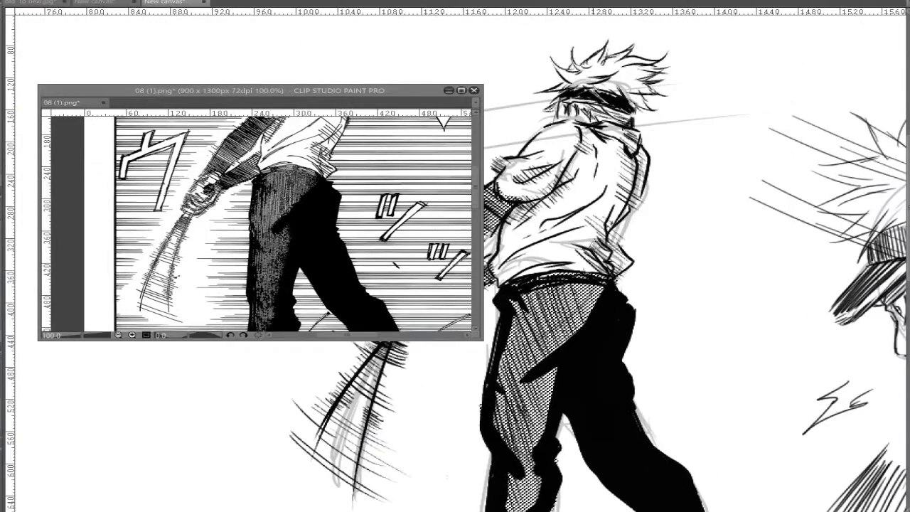
Show the effect line category within the manga materials
{"action": "scroll", "coordinate": [601, 242], "scroll_direction": "up", "scroll_amount": 1}
{"action": "scroll", "coordinate": [807, 191], "scroll_direction": "down", "scroll_amount": 2}
{"action": "scroll", "coordinate": [807, 192], "scroll_direction": "up", "scroll_amount": 3}
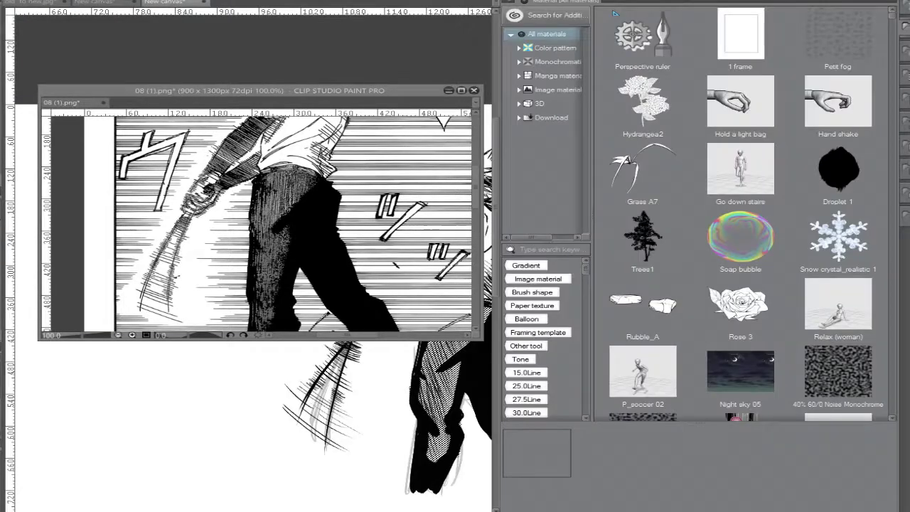
{"action": "left_click", "coordinate": [561, 75]}
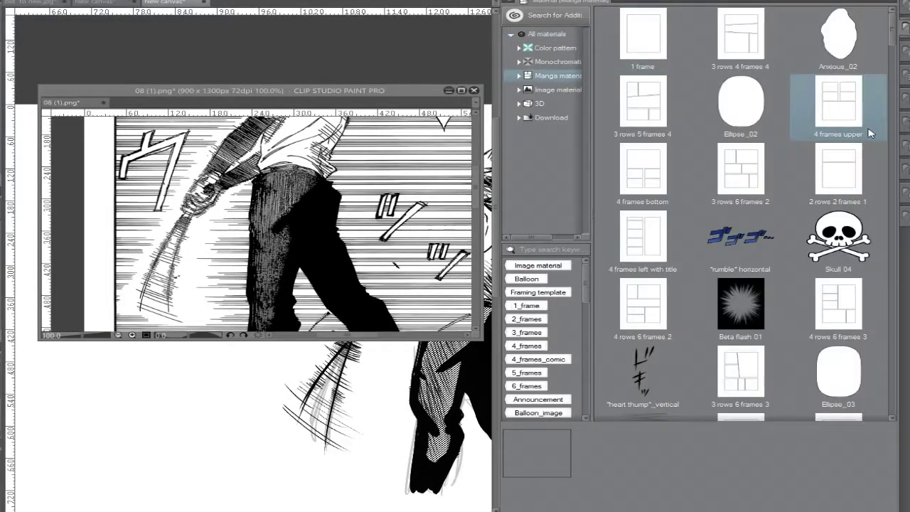
{"action": "left_click", "coordinate": [569, 90]}
{"action": "left_click", "coordinate": [554, 48]}
{"action": "left_click", "coordinate": [558, 61]}
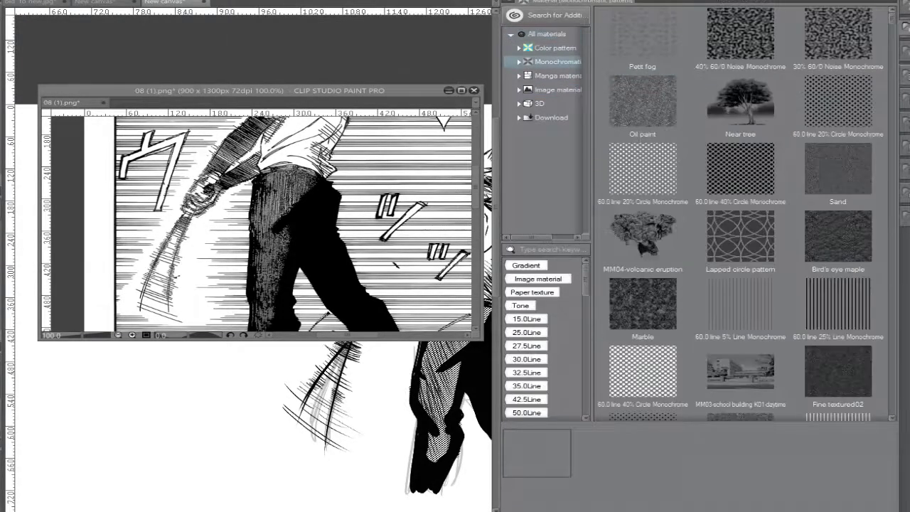
{"action": "double_click", "coordinate": [558, 76]}
{"action": "double_click", "coordinate": [558, 122]}
Place the Separated 01 effect line material across the canvas behind the walking figure
{"action": "left_click", "coordinate": [740, 395]}
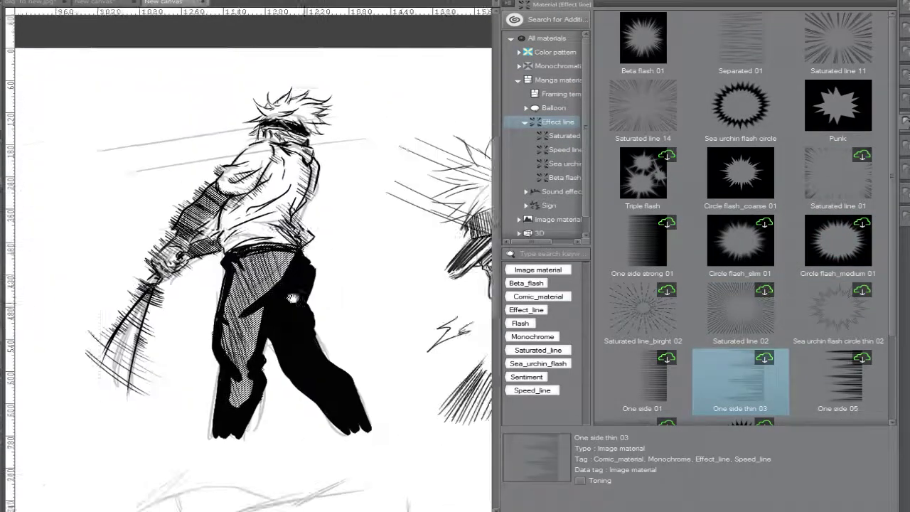
{"action": "left_click_drag", "start_coordinate": [739, 396], "coordinate": [280, 280]}
{"action": "left_click", "coordinate": [669, 175]}
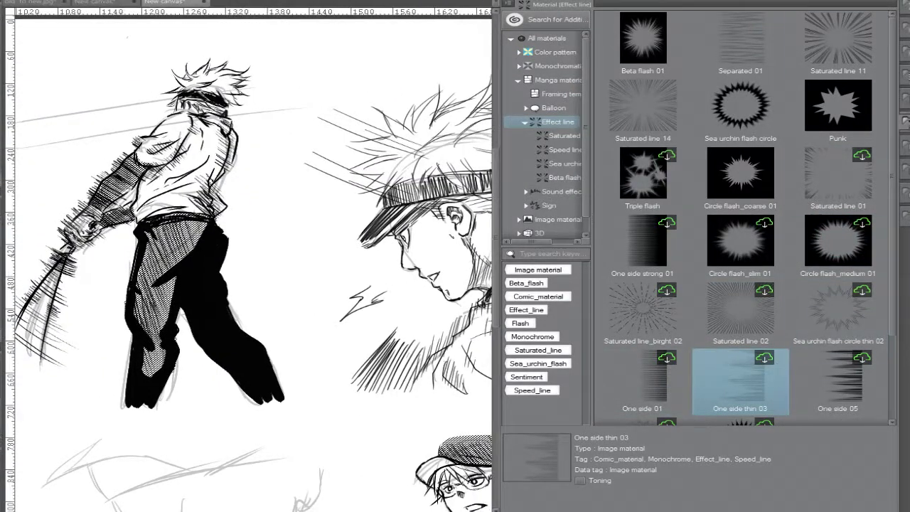
{"action": "left_click_drag", "start_coordinate": [739, 43], "coordinate": [284, 278]}
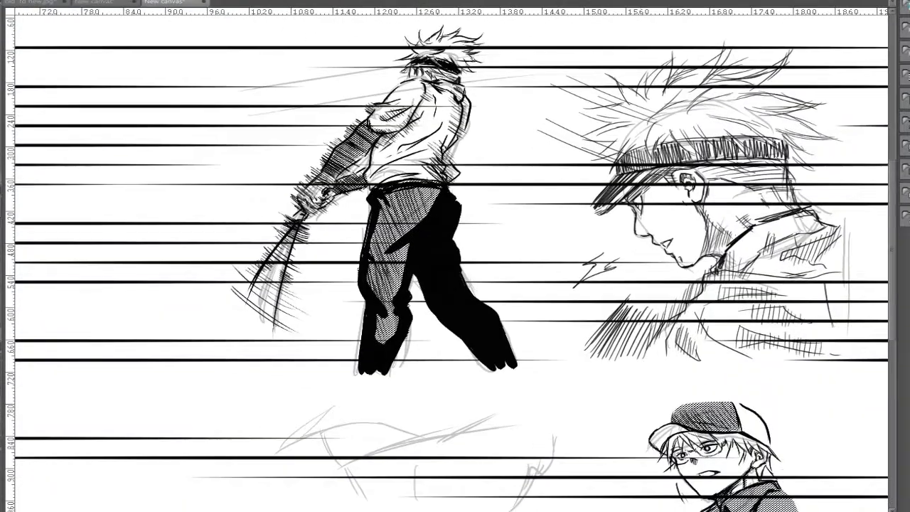
Select a rectangle around the walking figure, invert the selection, clear the speed lines outside it and deselect
{"action": "scroll", "coordinate": [786, 147], "scroll_direction": "down", "scroll_amount": 5}
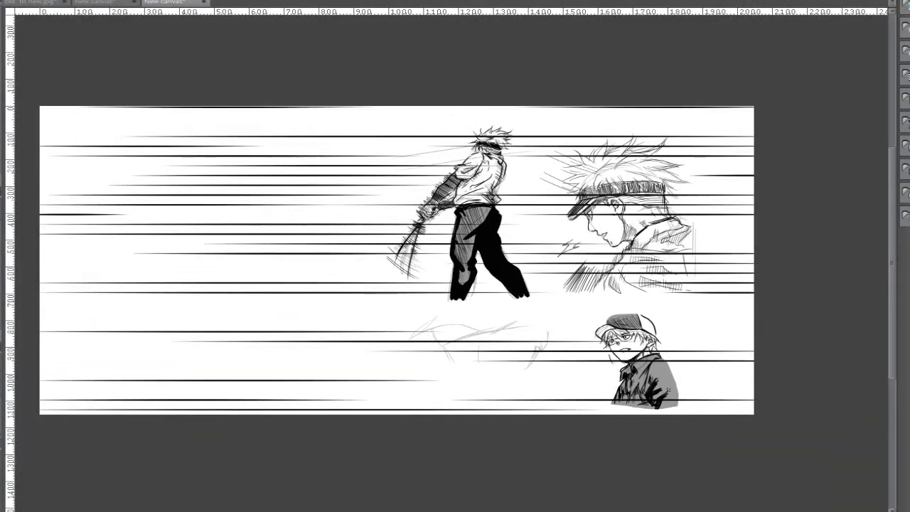
{"action": "scroll", "coordinate": [384, 256], "scroll_direction": "right", "scroll_amount": 3}
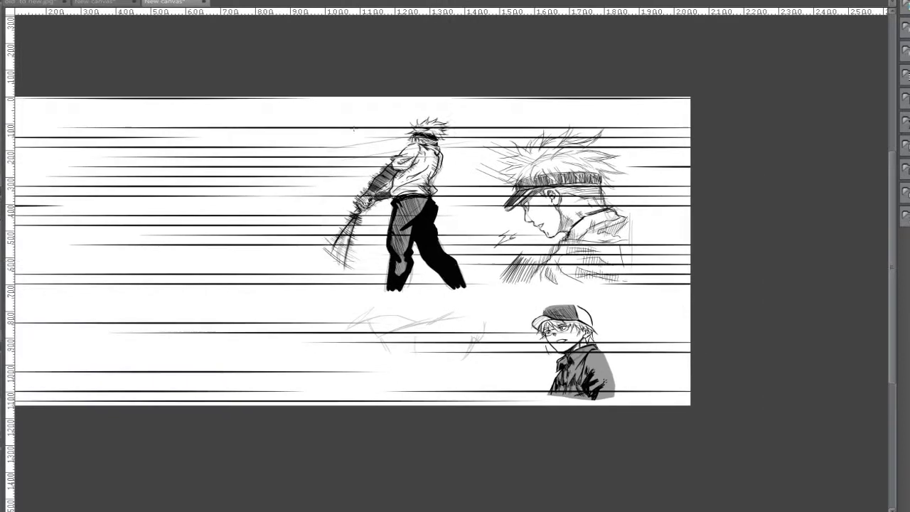
{"action": "scroll", "coordinate": [503, 330], "scroll_direction": "up", "scroll_amount": 1}
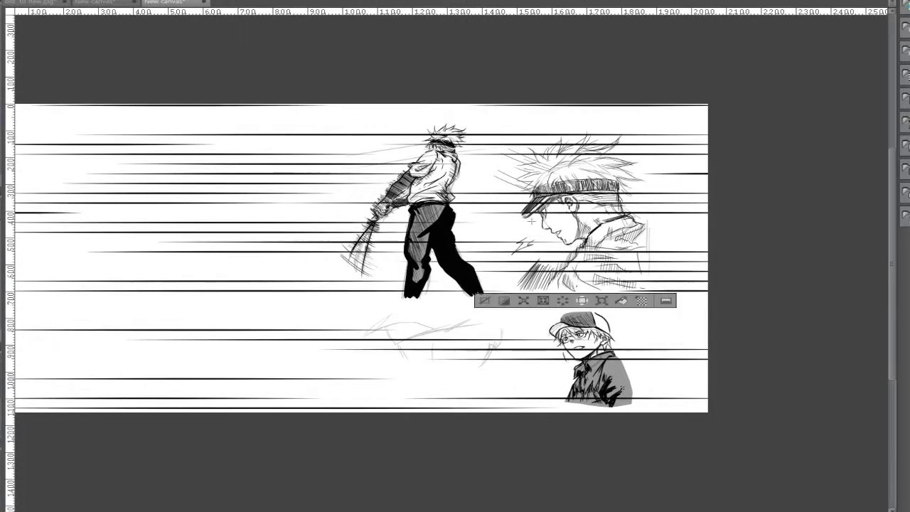
{"action": "left_click_drag", "start_coordinate": [510, 318], "coordinate": [508, 309]}
{"action": "left_click", "coordinate": [29, 2]}
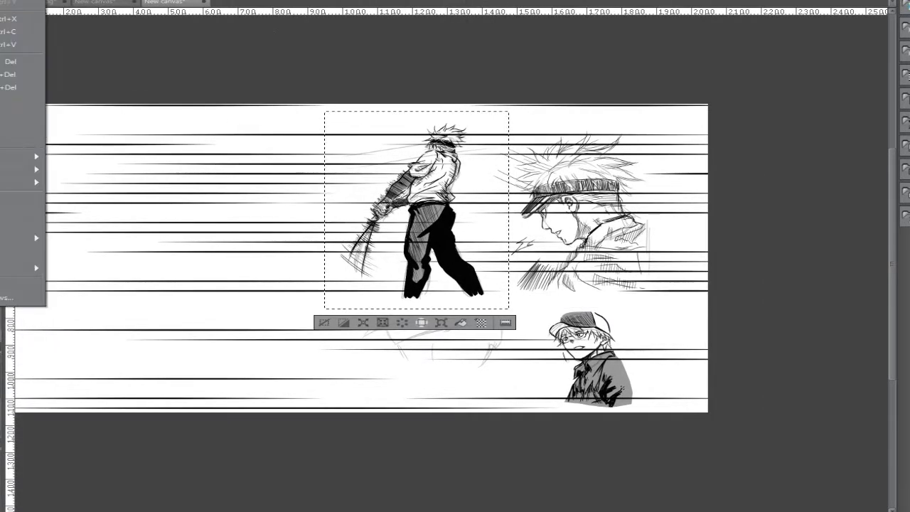
{"action": "left_click", "coordinate": [42, 7]}
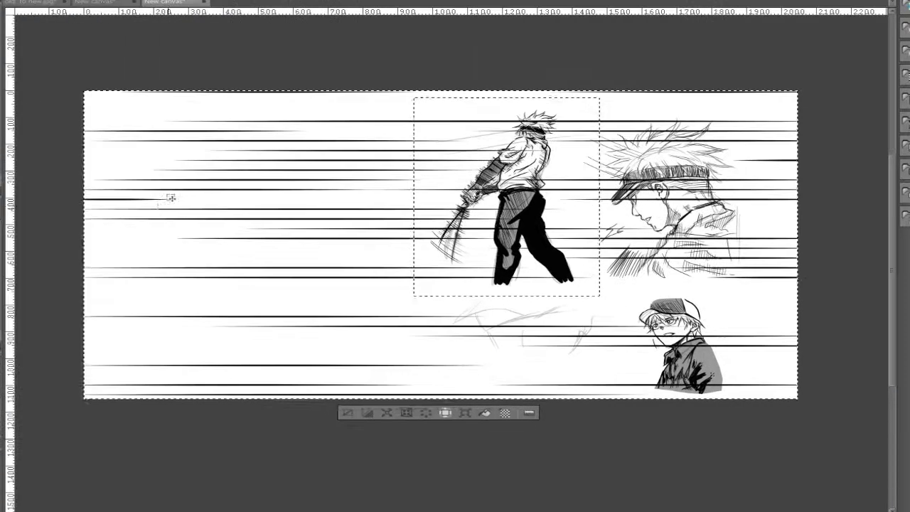
{"action": "mouse_move", "coordinate": [159, 237]}
{"action": "left_mouse_down"}
{"action": "mouse_move", "coordinate": [266, 291]}
{"action": "mouse_move", "coordinate": [774, 183]}
{"action": "left_mouse_up"}
{"action": "key", "text": "ctrl+d"}
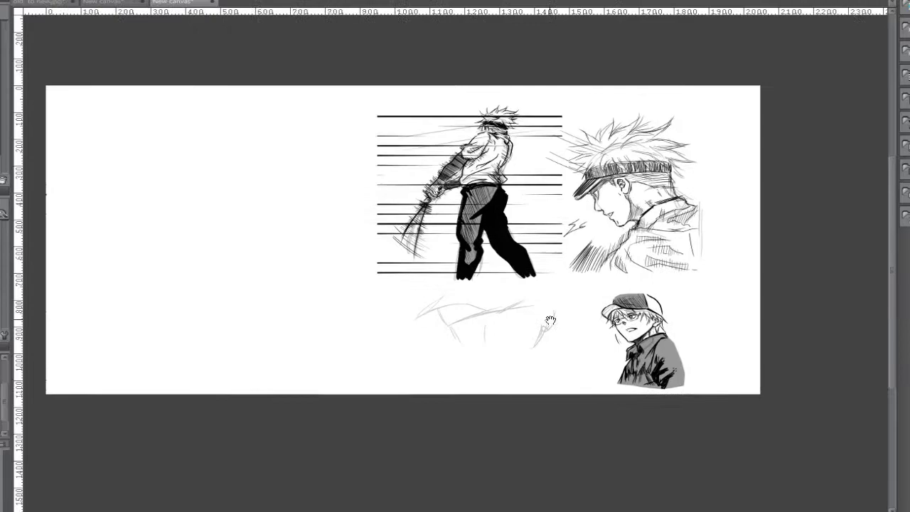
Erase the speed lines crossing the walking figure's head, torso, arms, legs and swinging object, leaving a white margin around them
{"action": "scroll", "coordinate": [578, 166], "scroll_direction": "down", "scroll_amount": 3}
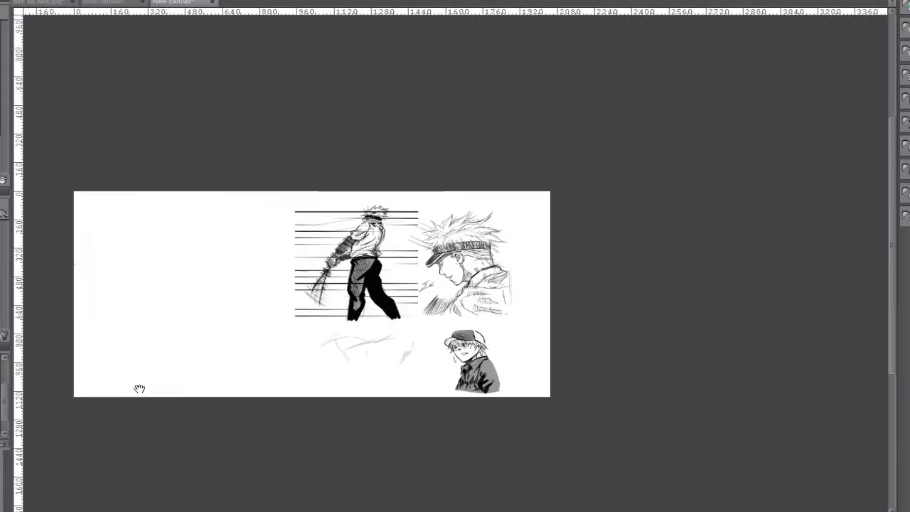
{"action": "key", "text": "ctrl+plus"}
{"action": "scroll", "coordinate": [246, 261], "scroll_direction": "up", "scroll_amount": 3}
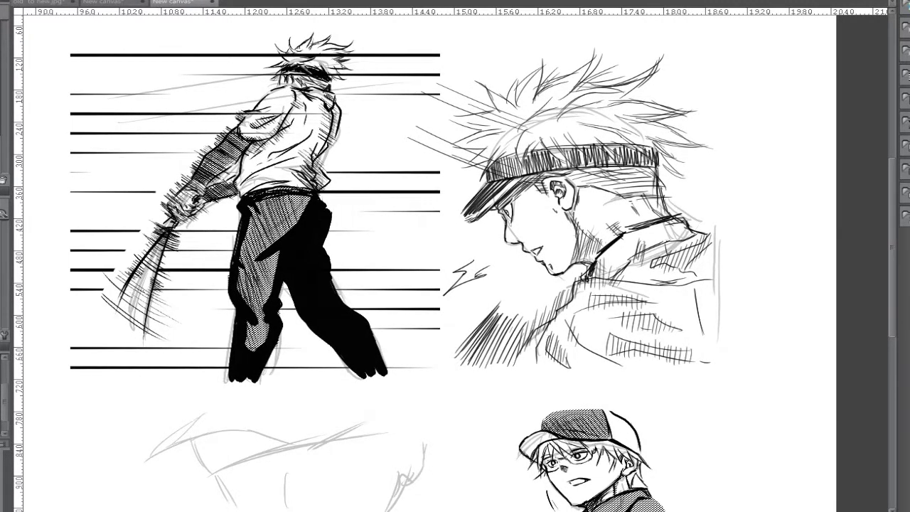
{"action": "scroll", "coordinate": [455, 271], "scroll_direction": "up", "scroll_amount": 1}
{"action": "scroll", "coordinate": [366, 118], "scroll_direction": "up", "scroll_amount": 1}
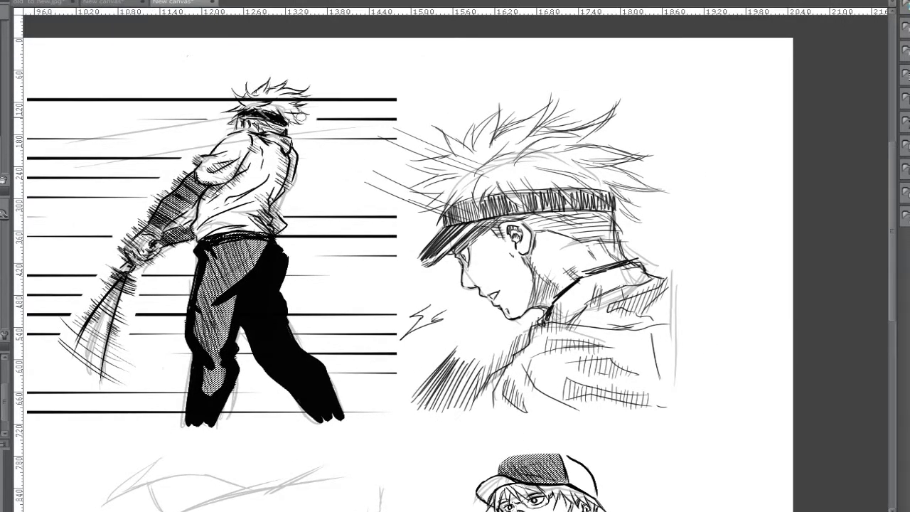
{"action": "scroll", "coordinate": [455, 270], "scroll_direction": "left", "scroll_amount": 2}
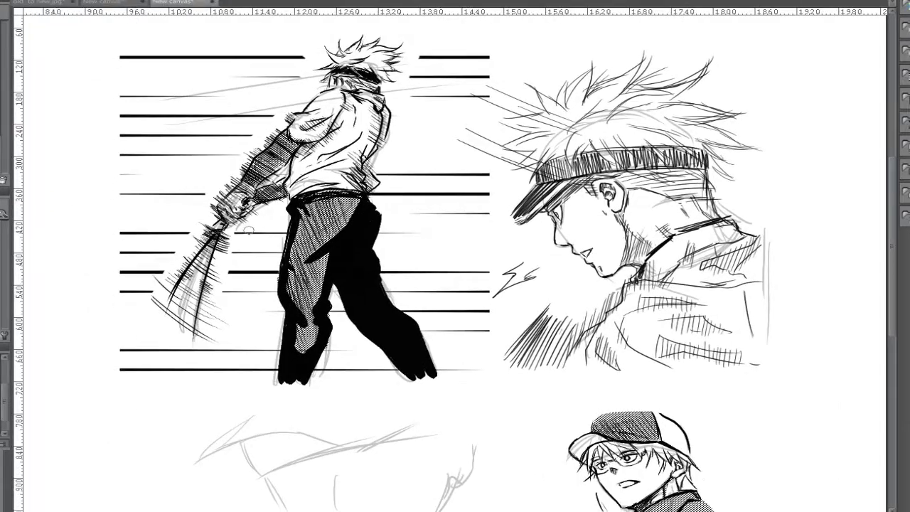
{"action": "scroll", "coordinate": [281, 305], "scroll_direction": "down", "scroll_amount": 1}
{"action": "scroll", "coordinate": [281, 305], "scroll_direction": "right", "scroll_amount": 1}
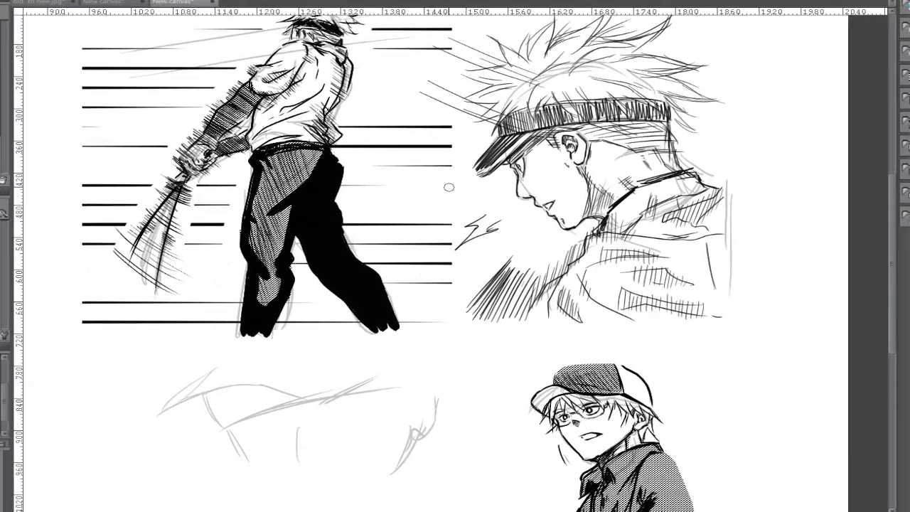
{"action": "scroll", "coordinate": [367, 321], "scroll_direction": "right", "scroll_amount": 1}
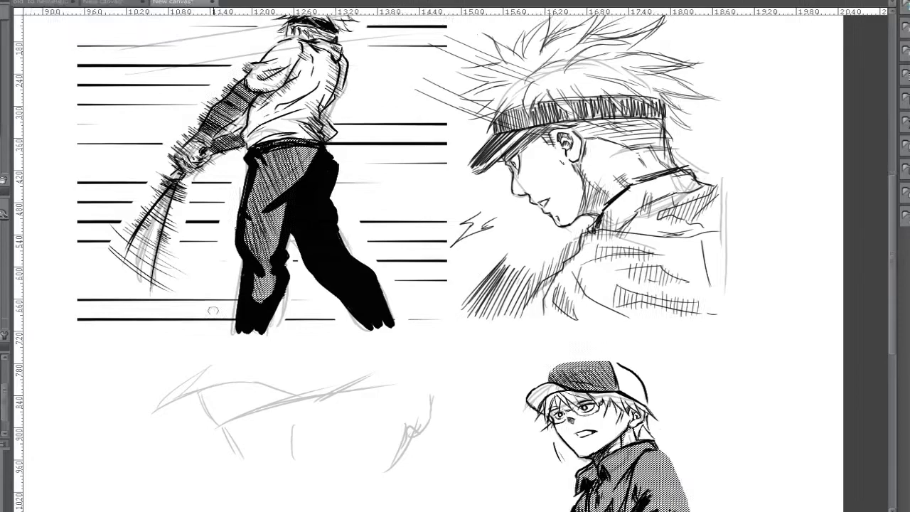
Add a denser one-sided speed-line material, scale it down and align its solid edge just past the walking figure's back
{"action": "scroll", "coordinate": [292, 261], "scroll_direction": "down", "scroll_amount": 5}
{"action": "key", "text": "Tab"}
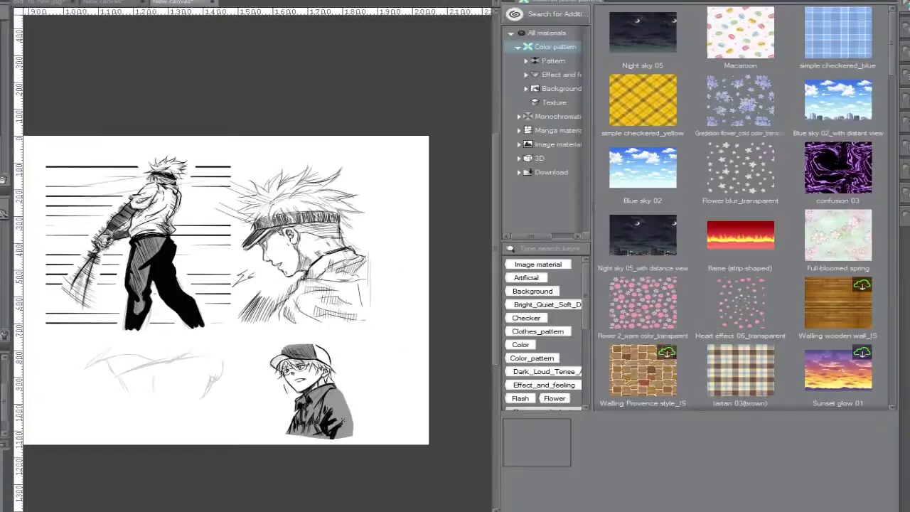
{"action": "left_click_drag", "start_coordinate": [741, 381], "coordinate": [285, 285]}
{"action": "left_click", "coordinate": [555, 53]}
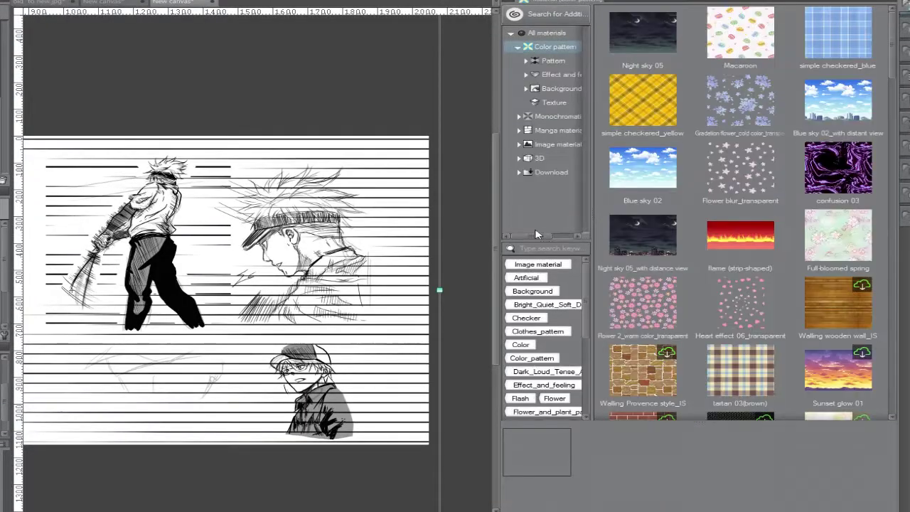
{"action": "key", "text": "Tab"}
{"action": "left_click_drag", "start_coordinate": [698, 278], "coordinate": [435, 323]}
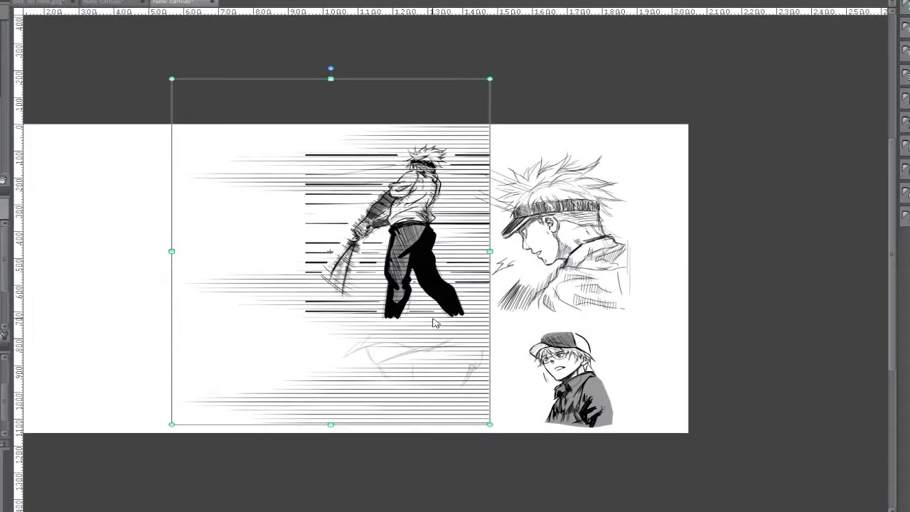
{"action": "key", "text": "Return"}
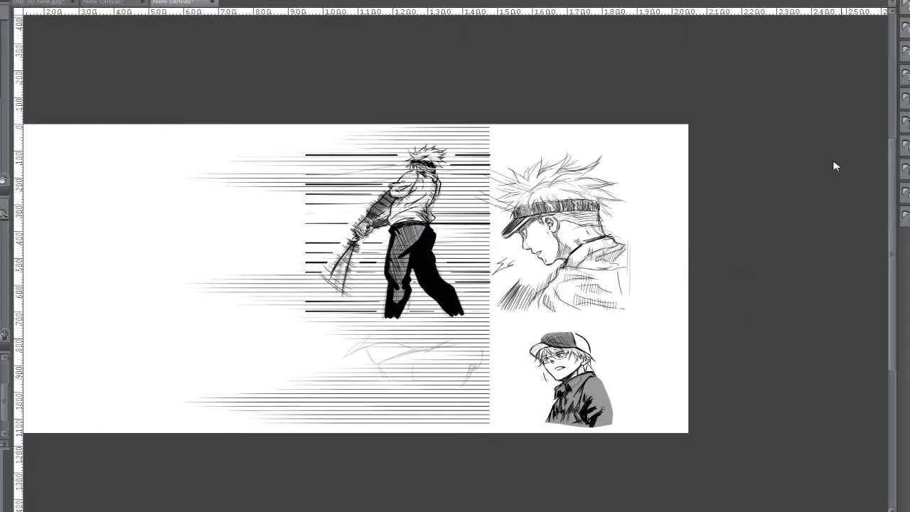
Outline a panel area around the walking figure, invert the selection, clear the dense speed lines outside it and deselect
{"action": "left_click_drag", "start_coordinate": [277, 121], "coordinate": [447, 312]}
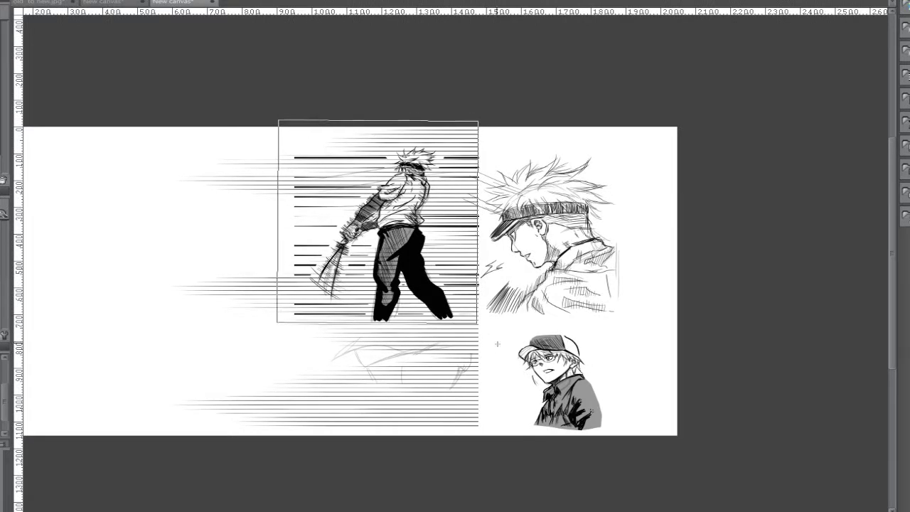
{"action": "left_click", "coordinate": [45, 4]}
{"action": "left_click", "coordinate": [44, 16]}
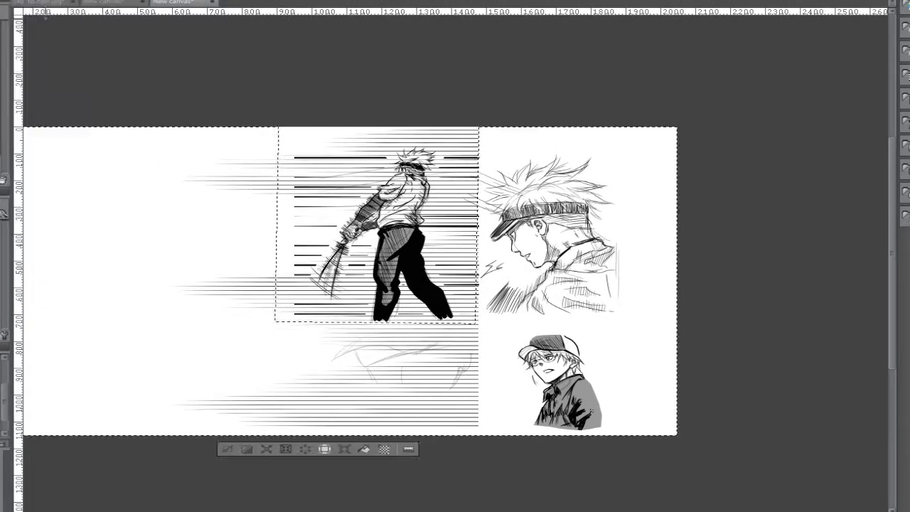
{"action": "mouse_move", "coordinate": [260, 198]}
{"action": "left_mouse_down"}
{"action": "mouse_move", "coordinate": [254, 386]}
{"action": "mouse_move", "coordinate": [642, 220]}
{"action": "left_mouse_up"}
{"action": "key", "text": "ctrl+d"}
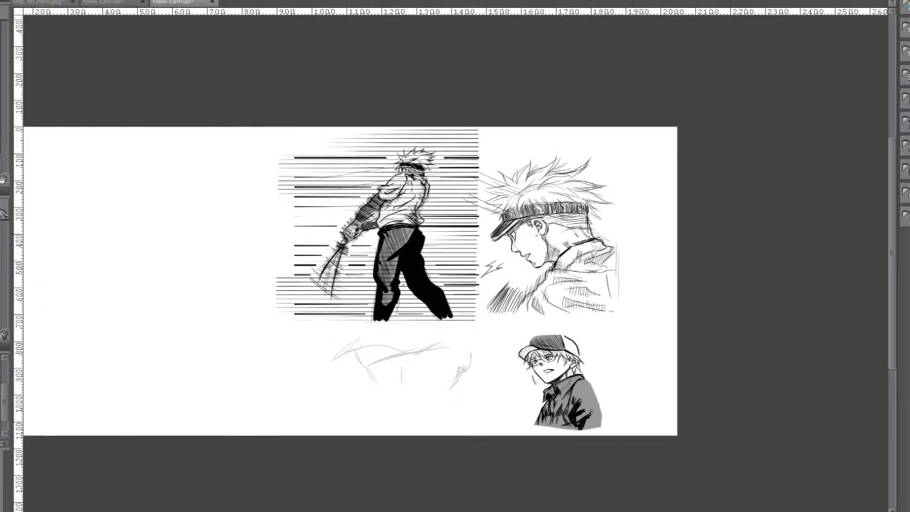
Erase the dense speed lines over the walking figure and swinging object, leaving a clear white halo along the silhouette
{"action": "key", "text": "ctrl+plus"}
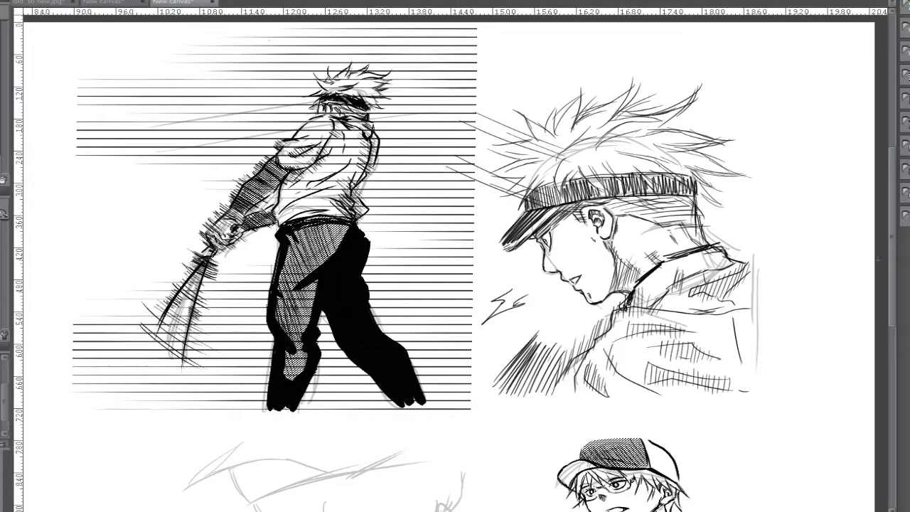
{"action": "left_click_drag", "start_coordinate": [194, 275], "coordinate": [199, 270]}
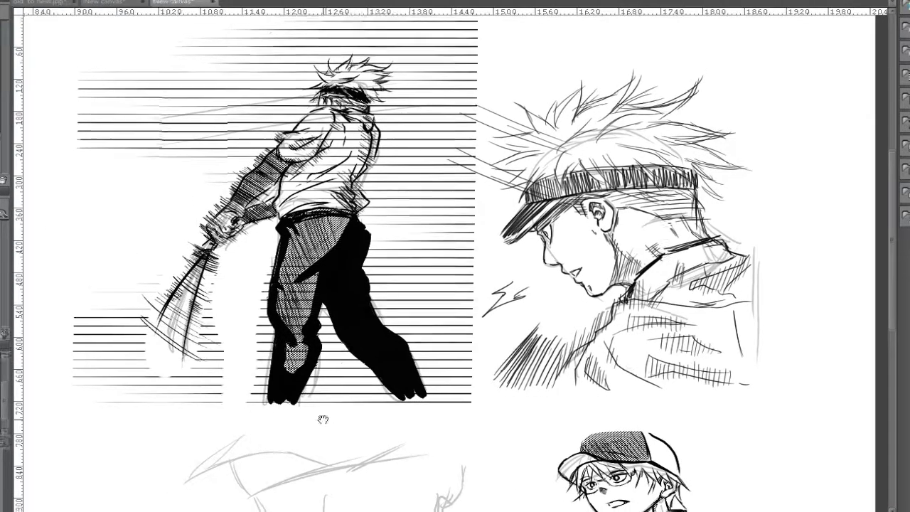
{"action": "left_click_drag", "start_coordinate": [327, 280], "coordinate": [323, 275]}
{"action": "key", "text": "ctrl+plus"}
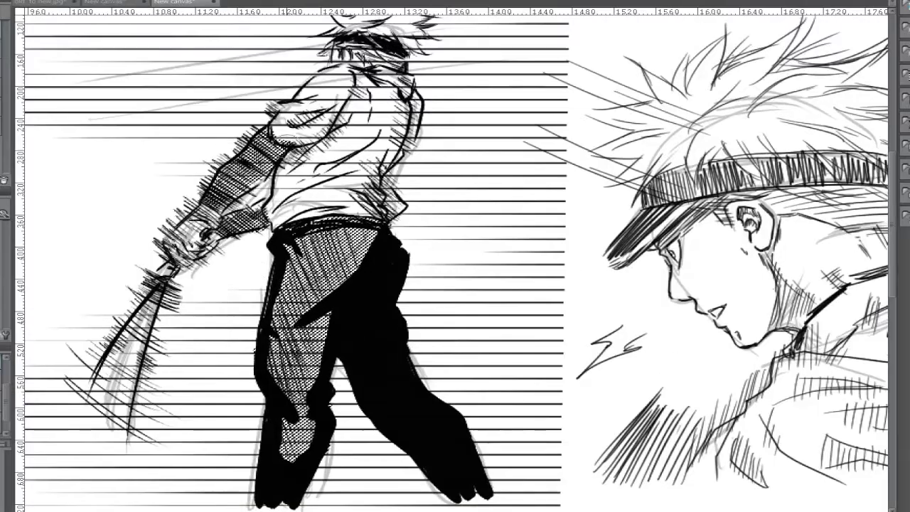
{"action": "scroll", "coordinate": [288, 270], "scroll_direction": "down", "scroll_amount": 2}
{"action": "left_click_drag", "start_coordinate": [266, 269], "coordinate": [242, 264]}
{"action": "mouse_move", "coordinate": [219, 306]}
{"action": "left_mouse_down"}
{"action": "mouse_move", "coordinate": [198, 281]}
{"action": "mouse_move", "coordinate": [141, 376]}
{"action": "left_mouse_up"}
{"action": "left_click_drag", "start_coordinate": [364, 102], "coordinate": [332, 151]}
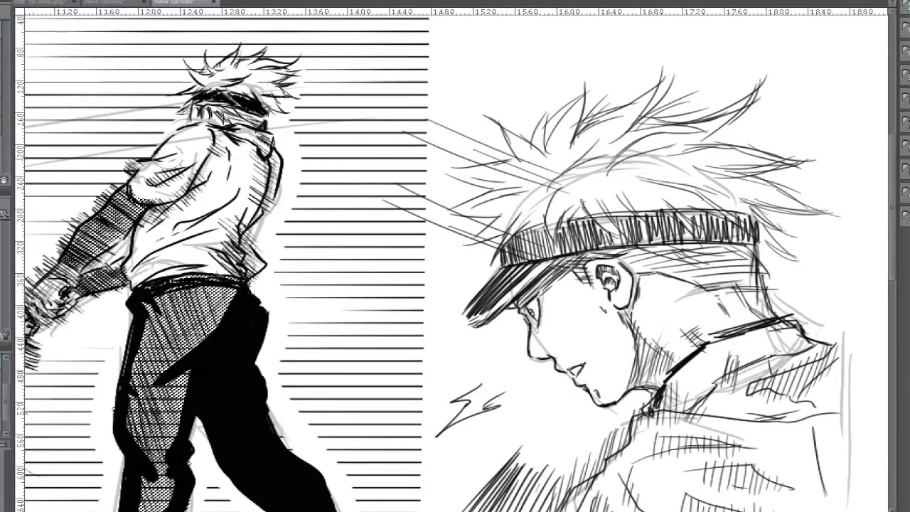
{"action": "scroll", "coordinate": [538, 118], "scroll_direction": "down", "scroll_amount": 4}
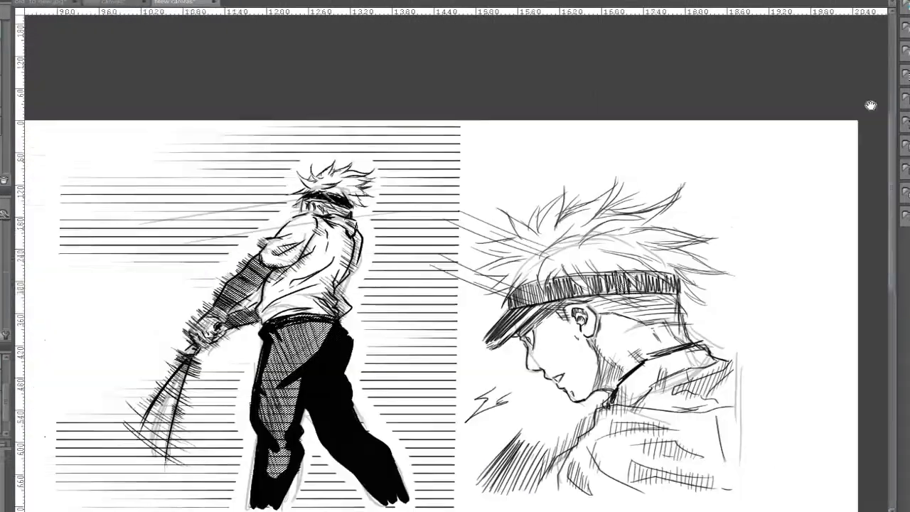
Add a heavier tapered one-sided speed-line material from the effect line category over the walking figure
{"action": "scroll", "coordinate": [538, 118], "scroll_direction": "down", "scroll_amount": 3}
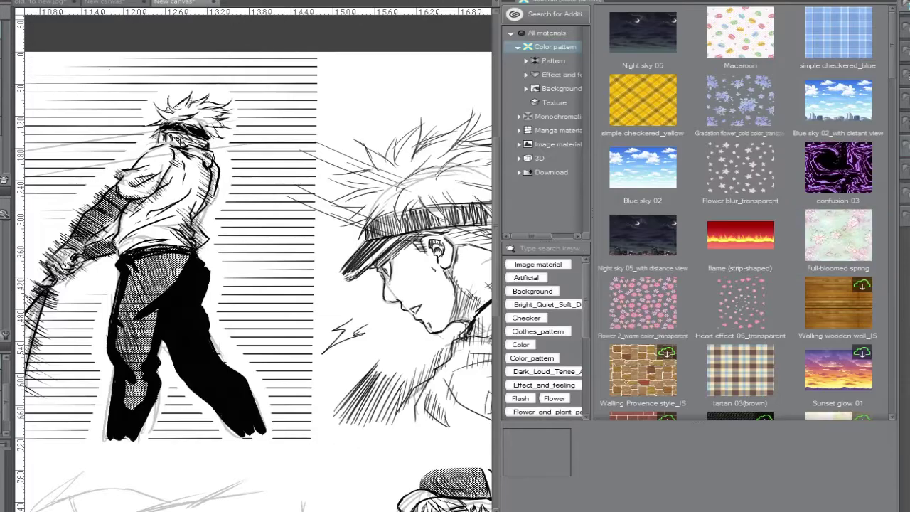
{"action": "left_click", "coordinate": [557, 122]}
{"action": "left_click", "coordinate": [741, 42]}
{"action": "left_click_drag", "start_coordinate": [740, 42], "coordinate": [284, 214]}
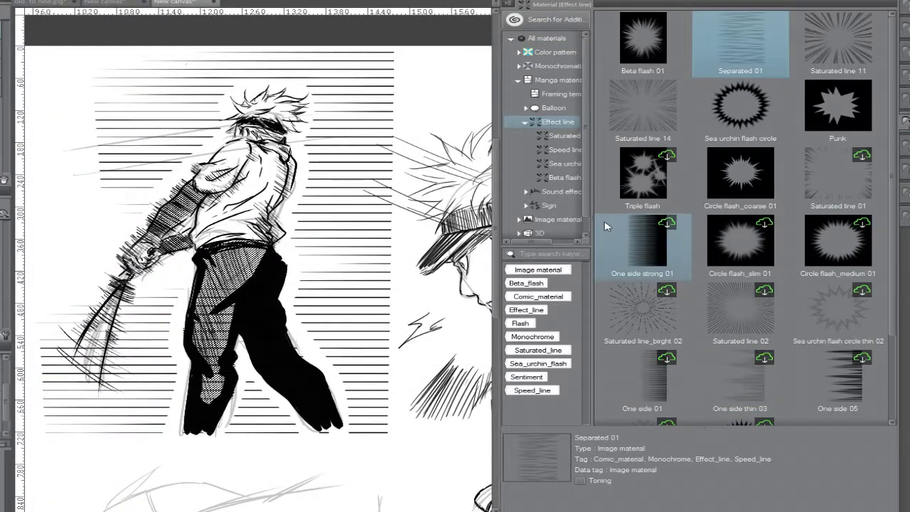
{"action": "left_click_drag", "start_coordinate": [658, 384], "coordinate": [267, 327]}
{"action": "left_click", "coordinate": [844, 84]}
{"action": "left_click_drag", "start_coordinate": [642, 380], "coordinate": [291, 313]}
{"action": "left_click", "coordinate": [888, 4]}
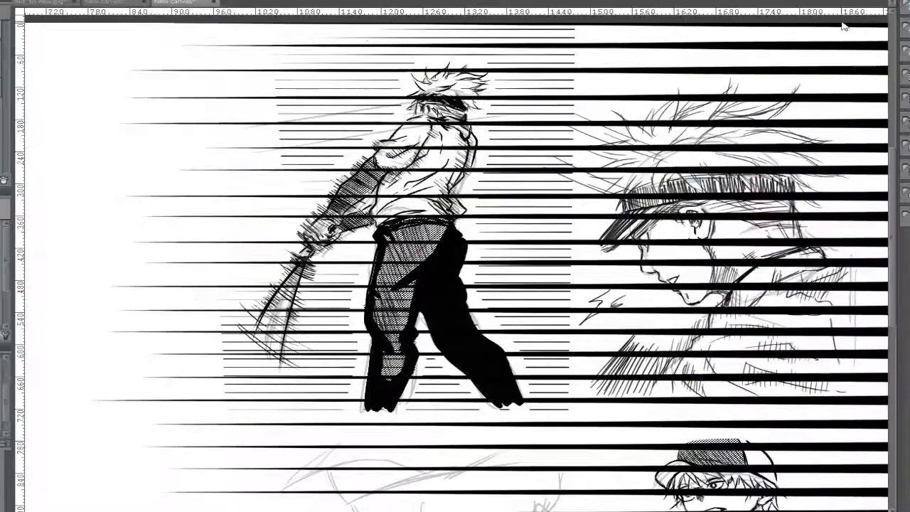
Scale down the heavy speed lines and position them so their thick ends meet the walking panel's edge beside the capped profile
{"action": "scroll", "coordinate": [635, 209], "scroll_direction": "down", "scroll_amount": 3}
{"action": "left_click_drag", "start_coordinate": [145, 213], "coordinate": [359, 262]}
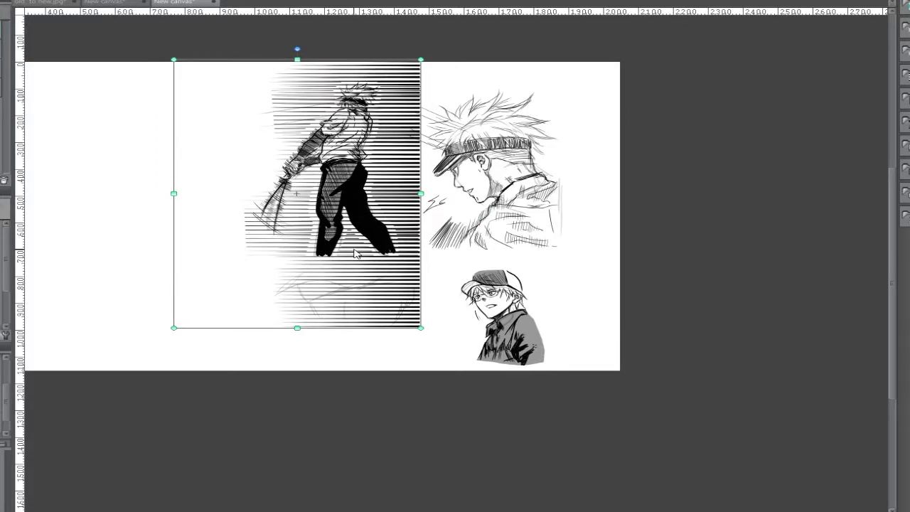
{"action": "key", "text": "Return"}
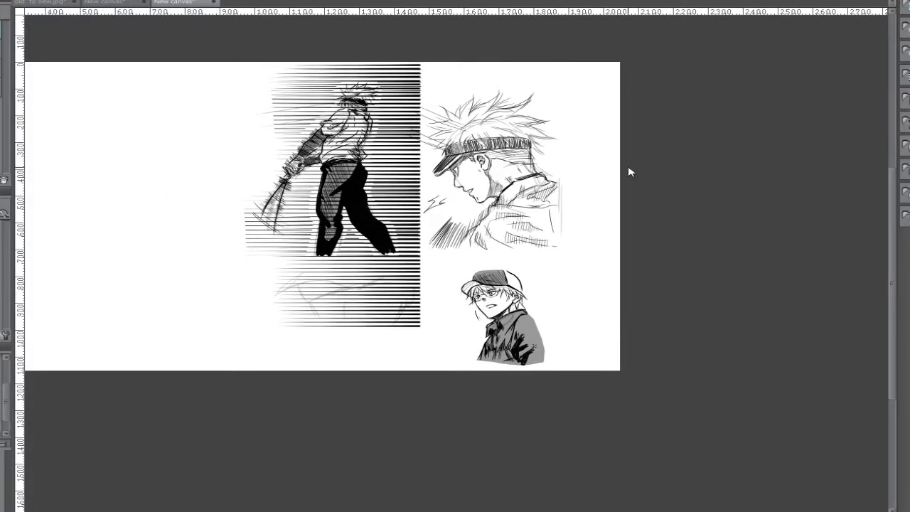
Outline the walking figure's panel area, invert the selection, clear the heavy speed lines outside it and deselect
{"action": "scroll", "coordinate": [630, 170], "scroll_direction": "up", "scroll_amount": 4}
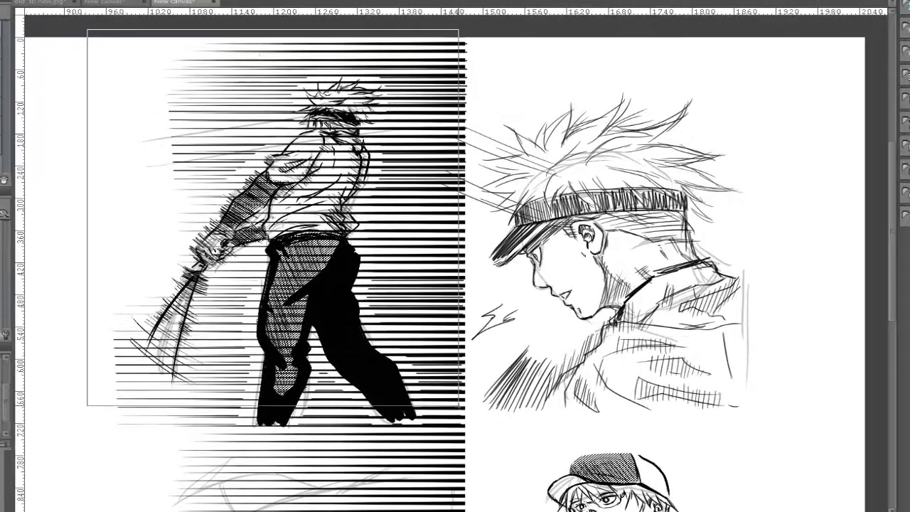
{"action": "left_click_drag", "start_coordinate": [86, 38], "coordinate": [471, 421]}
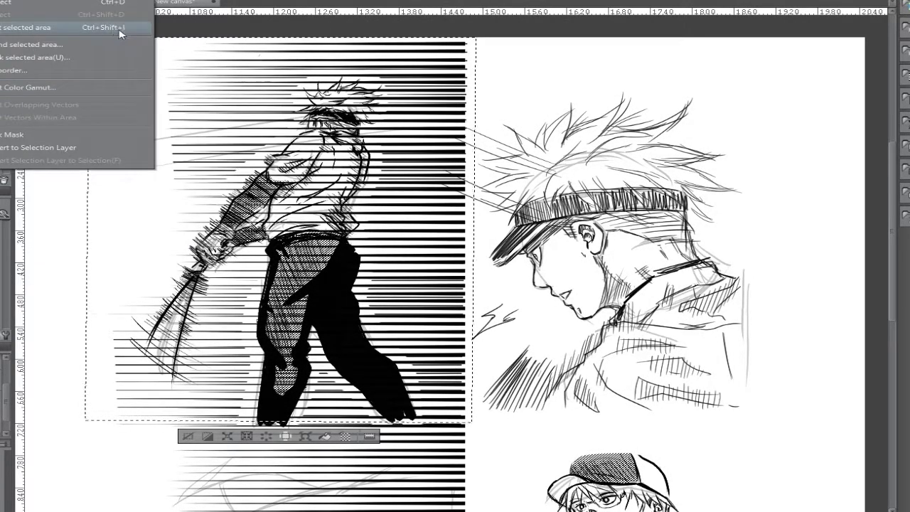
{"action": "left_click", "coordinate": [122, 28]}
{"action": "mouse_move", "coordinate": [512, 114]}
{"action": "left_mouse_down"}
{"action": "mouse_move", "coordinate": [213, 398]}
{"action": "mouse_move", "coordinate": [594, 384]}
{"action": "left_mouse_up"}
{"action": "left_click_drag", "start_coordinate": [543, 256], "coordinate": [529, 258]}
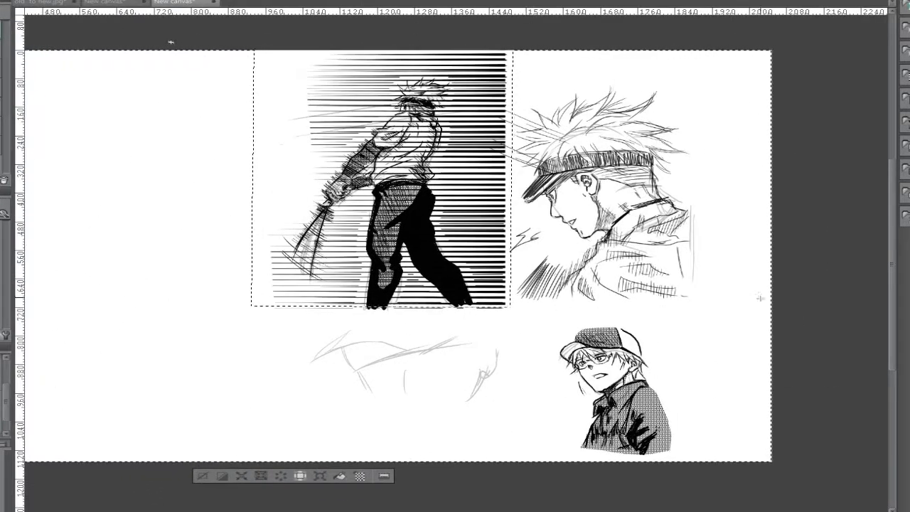
{"action": "key", "text": "ctrl+d"}
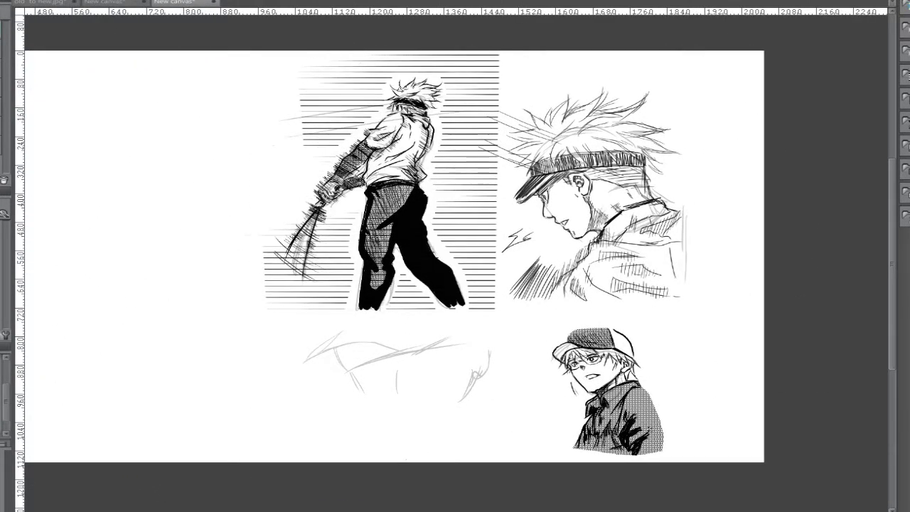
Erase the heavy speed lines over the walking figure and swinging object, leaving a white halo, and clean up the panel's edge
{"action": "key", "text": "ctrl+plus"}
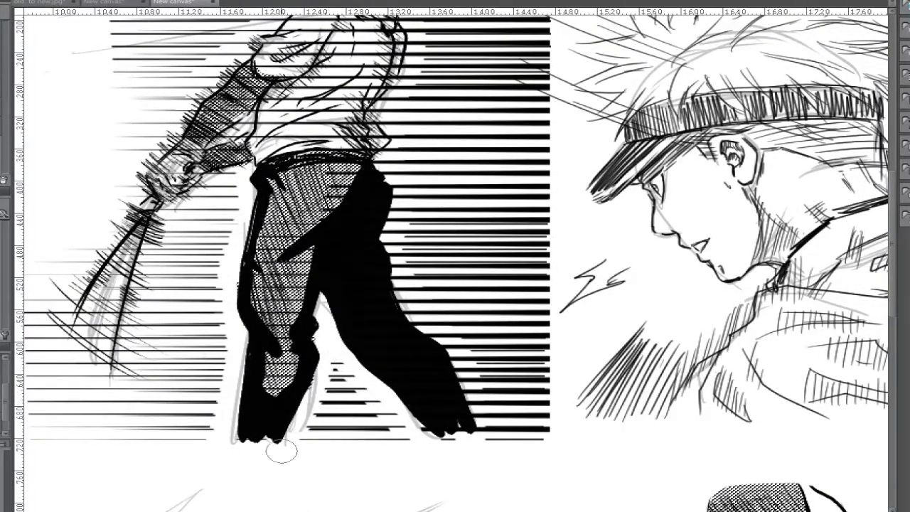
{"action": "scroll", "coordinate": [403, 256], "scroll_direction": "up", "scroll_amount": 2}
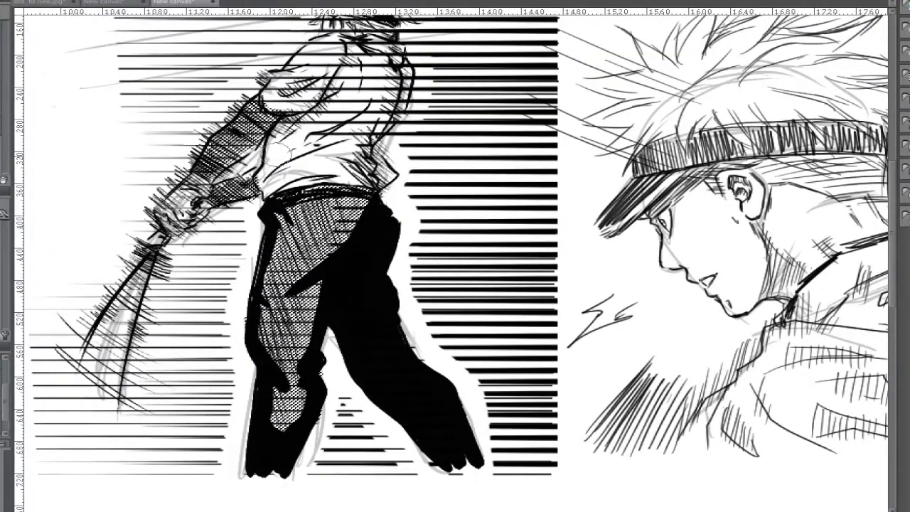
{"action": "left_click_drag", "start_coordinate": [256, 231], "coordinate": [260, 240]}
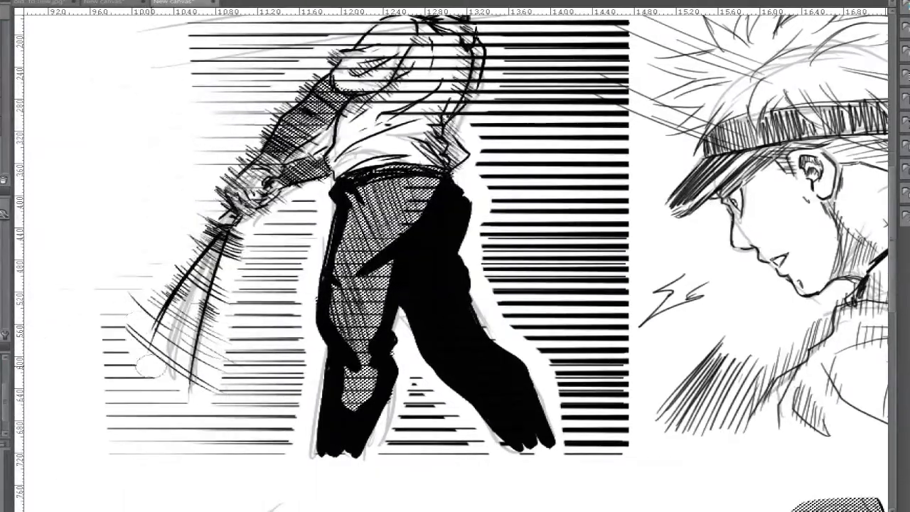
{"action": "left_click_drag", "start_coordinate": [268, 251], "coordinate": [229, 325]}
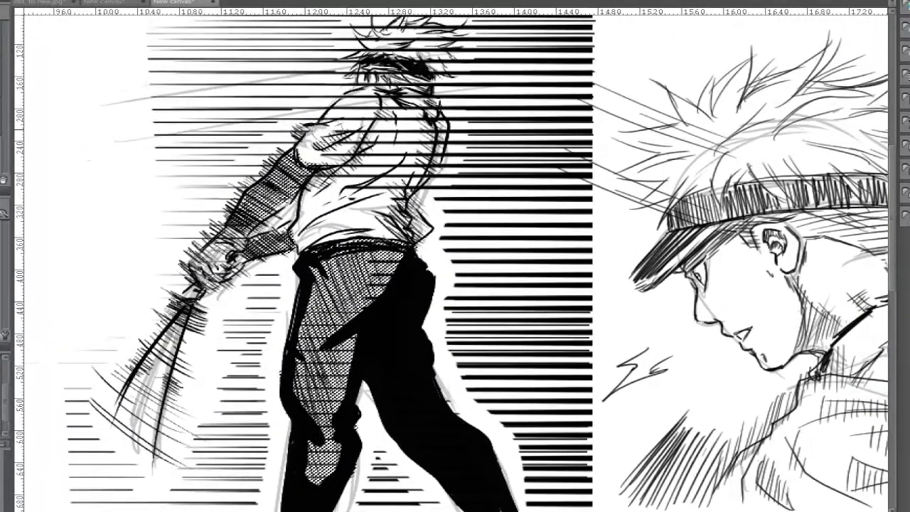
{"action": "left_click_drag", "start_coordinate": [339, 91], "coordinate": [316, 106]}
{"action": "scroll", "coordinate": [426, 106], "scroll_direction": "down", "scroll_amount": 5}
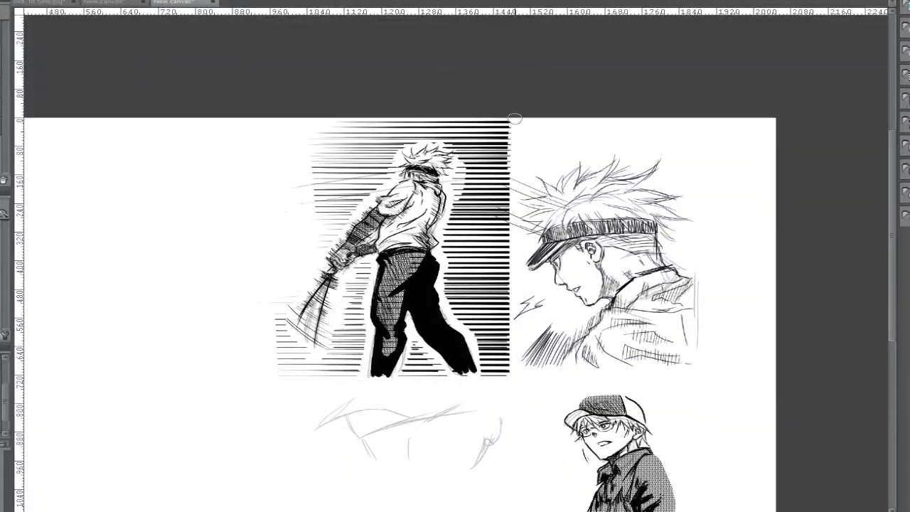
{"action": "left_click_drag", "start_coordinate": [515, 119], "coordinate": [510, 119]}
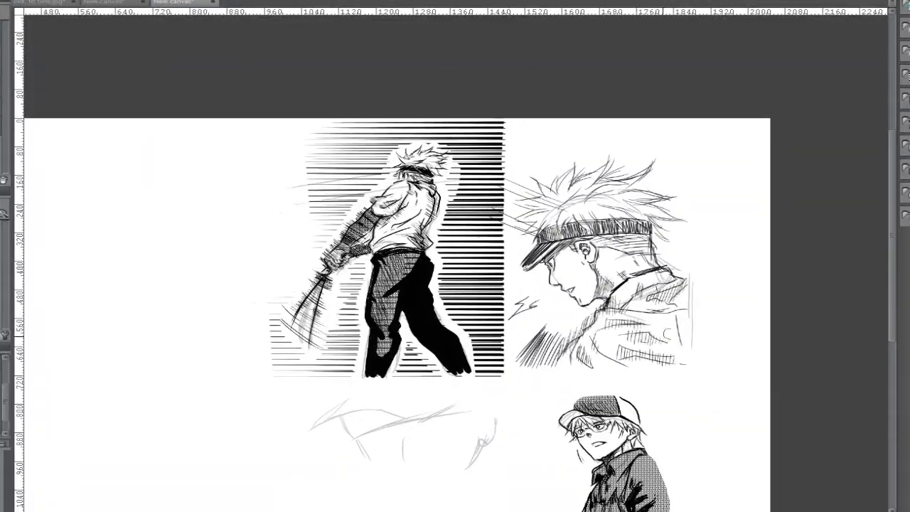
{"action": "scroll", "coordinate": [585, 389], "scroll_direction": "down", "scroll_amount": 3}
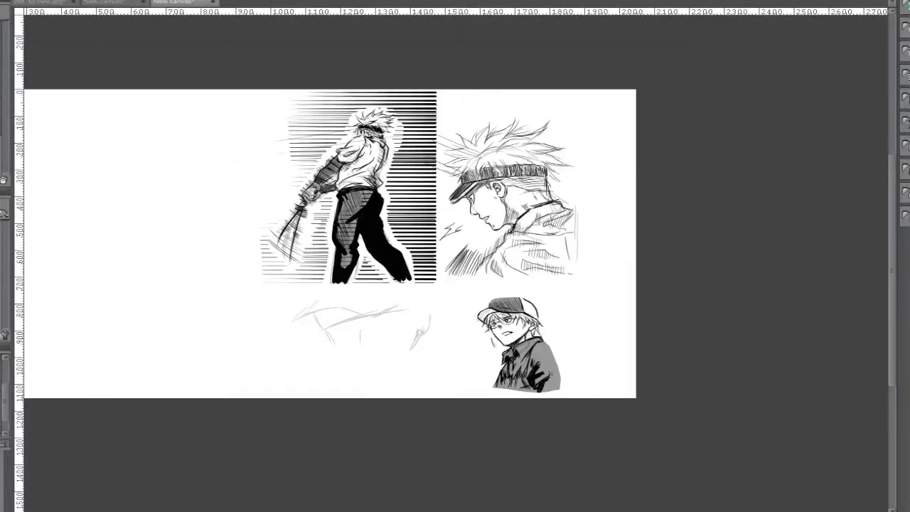
Bring up the manga page reference at its close-up eyes panel and place it beside the rough sketch under the walking figure
{"action": "left_click_drag", "start_coordinate": [804, 321], "coordinate": [755, 374]}
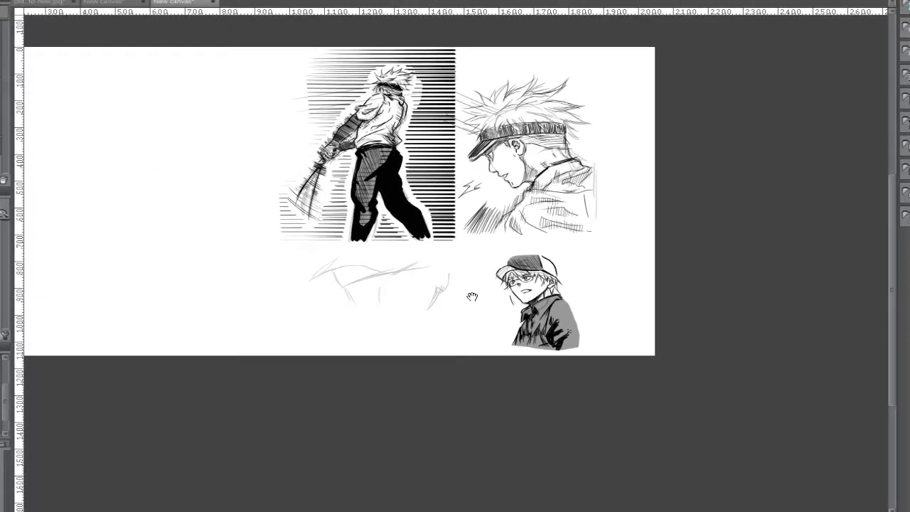
{"action": "scroll", "coordinate": [472, 297], "scroll_direction": "up", "scroll_amount": 3}
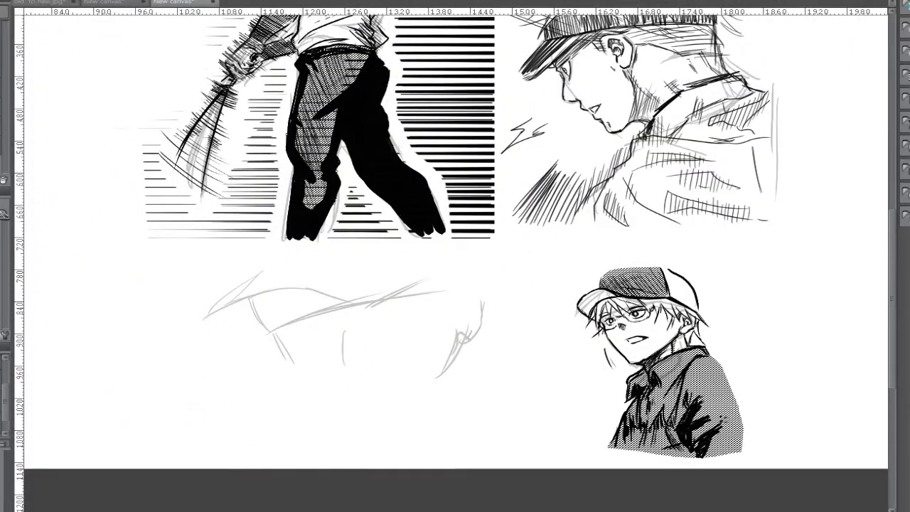
{"action": "scroll", "coordinate": [455, 285], "scroll_direction": "down", "scroll_amount": 1}
{"action": "key", "text": "alt+Tab"}
{"action": "scroll", "coordinate": [480, 217], "scroll_direction": "down", "scroll_amount": 5}
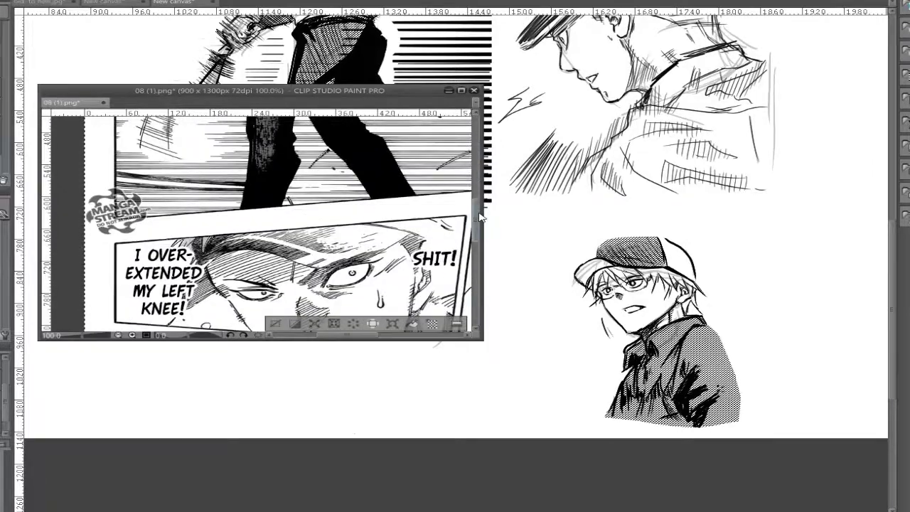
{"action": "left_click_drag", "start_coordinate": [284, 90], "coordinate": [55, 148]}
{"action": "left_click_drag", "start_coordinate": [471, 222], "coordinate": [574, 204]}
{"action": "scroll", "coordinate": [659, 212], "scroll_direction": "up", "scroll_amount": 2}
Ink the narrowed eye with its lid, pupil and under-eye creases, plus the hatched nose shadow and first cheek marks
{"action": "left_click_drag", "start_coordinate": [455, 106], "coordinate": [445, 241]}
{"action": "left_click_drag", "start_coordinate": [498, 133], "coordinate": [548, 158]}
{"action": "scroll", "coordinate": [515, 157], "scroll_direction": "up", "scroll_amount": 1}
{"action": "scroll", "coordinate": [498, 157], "scroll_direction": "left", "scroll_amount": 3}
{"action": "left_click_drag", "start_coordinate": [362, 127], "coordinate": [435, 122]}
{"action": "scroll", "coordinate": [455, 178], "scroll_direction": "right", "scroll_amount": 3}
{"action": "scroll", "coordinate": [355, 142], "scroll_direction": "left", "scroll_amount": 3}
{"action": "left_click_drag", "start_coordinate": [277, 157], "coordinate": [469, 152]}
{"action": "mouse_move", "coordinate": [327, 168]}
{"action": "left_mouse_down"}
{"action": "mouse_move", "coordinate": [384, 186]}
{"action": "mouse_move", "coordinate": [475, 165]}
{"action": "left_mouse_up"}
{"action": "left_click_drag", "start_coordinate": [413, 158], "coordinate": [424, 169]}
{"action": "scroll", "coordinate": [498, 239], "scroll_direction": "left", "scroll_amount": 3}
{"action": "mouse_move", "coordinate": [331, 155]}
{"action": "left_mouse_down"}
{"action": "mouse_move", "coordinate": [271, 197]}
{"action": "mouse_move", "coordinate": [329, 256]}
{"action": "left_mouse_up"}
{"action": "scroll", "coordinate": [427, 213], "scroll_direction": "down", "scroll_amount": 1}
{"action": "left_click_drag", "start_coordinate": [320, 277], "coordinate": [363, 259]}
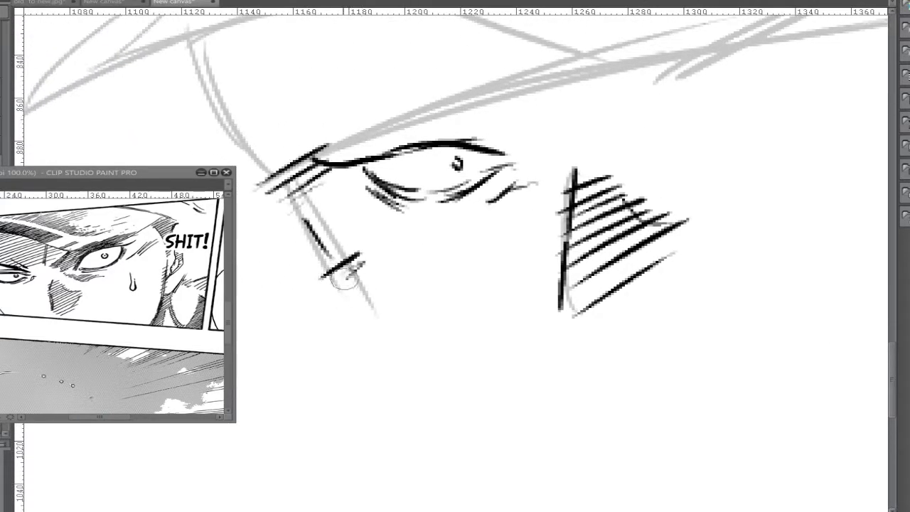
Ink the narrowed eye's brow and the outer face contour, and fill the forehead above with diagonal hatching
{"action": "scroll", "coordinate": [335, 289], "scroll_direction": "up", "scroll_amount": 2}
{"action": "left_click_drag", "start_coordinate": [245, 106], "coordinate": [275, 191]}
{"action": "scroll", "coordinate": [427, 213], "scroll_direction": "left", "scroll_amount": 2}
{"action": "scroll", "coordinate": [494, 138], "scroll_direction": "left", "scroll_amount": 3}
{"action": "left_click_drag", "start_coordinate": [589, 77], "coordinate": [493, 138]}
{"action": "mouse_move", "coordinate": [455, 171]}
{"action": "left_mouse_down"}
{"action": "mouse_move", "coordinate": [574, 121]}
{"action": "mouse_move", "coordinate": [441, 213]}
{"action": "left_mouse_up"}
{"action": "scroll", "coordinate": [475, 293], "scroll_direction": "up", "scroll_amount": 2}
{"action": "left_click_drag", "start_coordinate": [475, 293], "coordinate": [253, 261]}
{"action": "left_click_drag", "start_coordinate": [191, 190], "coordinate": [312, 233]}
{"action": "left_click_drag", "start_coordinate": [385, 157], "coordinate": [365, 228]}
{"action": "mouse_move", "coordinate": [189, 226]}
{"action": "left_mouse_down"}
{"action": "mouse_move", "coordinate": [229, 201]}
{"action": "mouse_move", "coordinate": [356, 185]}
{"action": "left_mouse_up"}
{"action": "scroll", "coordinate": [356, 184], "scroll_direction": "down", "scroll_amount": 1}
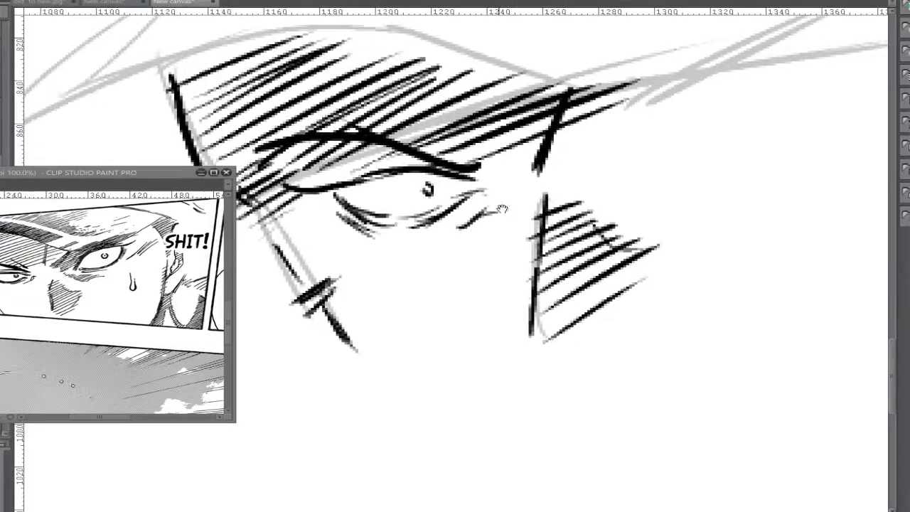
Ink the inner brow crease, the hatching beneath the wide eye, the sweat drop and the hatched jaw contour
{"action": "scroll", "coordinate": [384, 175], "scroll_direction": "right", "scroll_amount": 3}
{"action": "scroll", "coordinate": [475, 107], "scroll_direction": "right", "scroll_amount": 2}
{"action": "mouse_move", "coordinate": [402, 173]}
{"action": "left_mouse_down"}
{"action": "mouse_move", "coordinate": [438, 130]}
{"action": "mouse_move", "coordinate": [509, 80]}
{"action": "left_mouse_up"}
{"action": "scroll", "coordinate": [463, 135], "scroll_direction": "right", "scroll_amount": 3}
{"action": "scroll", "coordinate": [426, 152], "scroll_direction": "down", "scroll_amount": 1}
{"action": "left_click_drag", "start_coordinate": [329, 167], "coordinate": [411, 199]}
{"action": "scroll", "coordinate": [464, 228], "scroll_direction": "right", "scroll_amount": 2}
{"action": "mouse_move", "coordinate": [472, 183]}
{"action": "left_mouse_down"}
{"action": "mouse_move", "coordinate": [483, 229]}
{"action": "mouse_move", "coordinate": [433, 334]}
{"action": "left_mouse_up"}
{"action": "scroll", "coordinate": [498, 290], "scroll_direction": "right", "scroll_amount": 2}
Ink the tapered visor shape beyond the narrowed eye's face contour and fill it with diagonal hatching
{"action": "scroll", "coordinate": [707, 251], "scroll_direction": "left", "scroll_amount": 9}
{"action": "scroll", "coordinate": [707, 250], "scroll_direction": "down", "scroll_amount": 2}
{"action": "scroll", "coordinate": [752, 284], "scroll_direction": "left", "scroll_amount": 9}
{"action": "scroll", "coordinate": [751, 284], "scroll_direction": "up", "scroll_amount": 3}
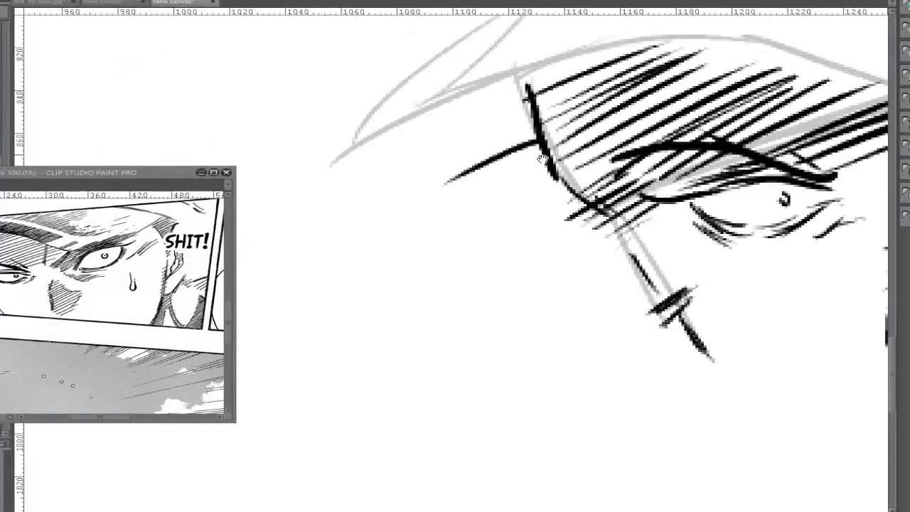
{"action": "scroll", "coordinate": [543, 158], "scroll_direction": "left", "scroll_amount": 1}
{"action": "left_click_drag", "start_coordinate": [547, 111], "coordinate": [389, 192]}
{"action": "scroll", "coordinate": [489, 142], "scroll_direction": "right", "scroll_amount": 2}
{"action": "scroll", "coordinate": [489, 142], "scroll_direction": "up", "scroll_amount": 1}
{"action": "left_click_drag", "start_coordinate": [452, 119], "coordinate": [425, 166]}
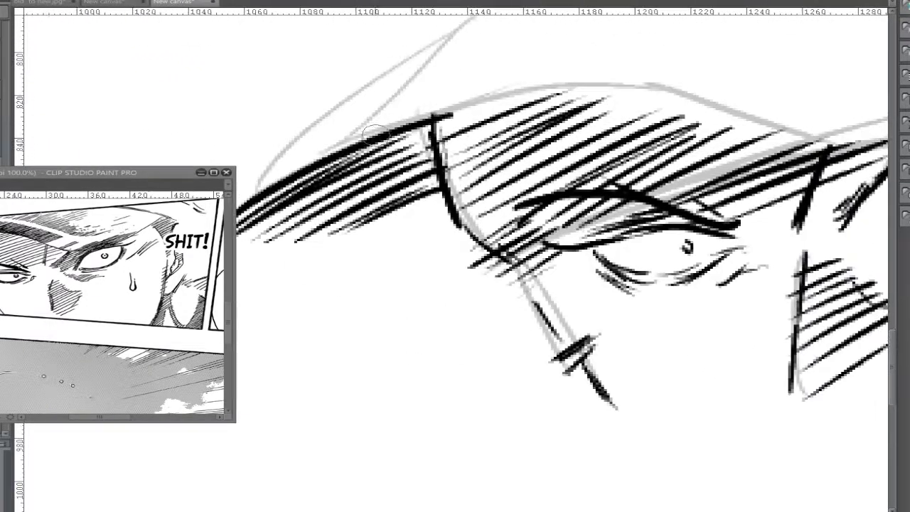
Ink the thick curved band edge across the forehead and extend the angled brow lines toward the temple and sideburn
{"action": "left_click_drag", "start_coordinate": [420, 126], "coordinate": [690, 99]}
{"action": "scroll", "coordinate": [552, 132], "scroll_direction": "right", "scroll_amount": 2}
{"action": "scroll", "coordinate": [747, 140], "scroll_direction": "right", "scroll_amount": 6}
{"action": "scroll", "coordinate": [747, 140], "scroll_direction": "up", "scroll_amount": 2}
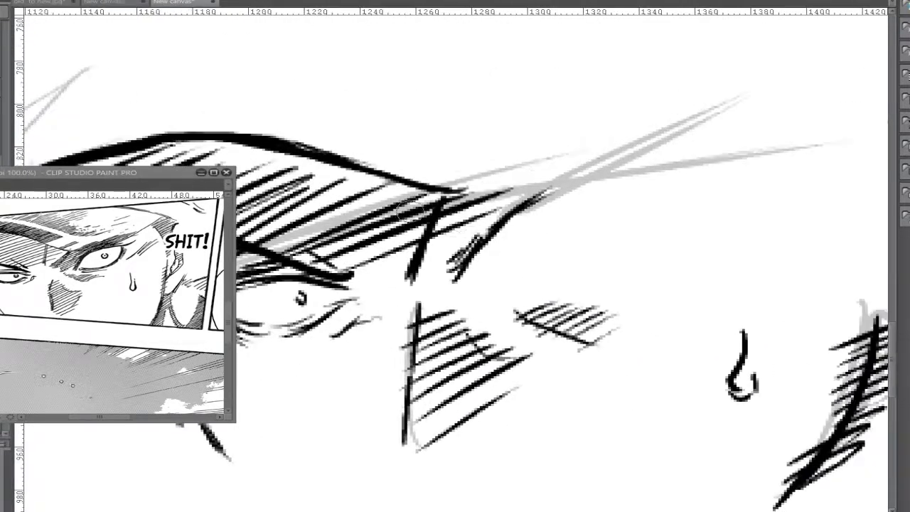
{"action": "scroll", "coordinate": [536, 199], "scroll_direction": "right", "scroll_amount": 1}
{"action": "scroll", "coordinate": [640, 157], "scroll_direction": "right", "scroll_amount": 1}
{"action": "mouse_move", "coordinate": [484, 234]}
{"action": "left_mouse_down"}
{"action": "mouse_move", "coordinate": [651, 153]}
{"action": "mouse_move", "coordinate": [668, 171]}
{"action": "left_mouse_up"}
{"action": "scroll", "coordinate": [605, 178], "scroll_direction": "right", "scroll_amount": 1}
{"action": "scroll", "coordinate": [628, 279], "scroll_direction": "right", "scroll_amount": 2}
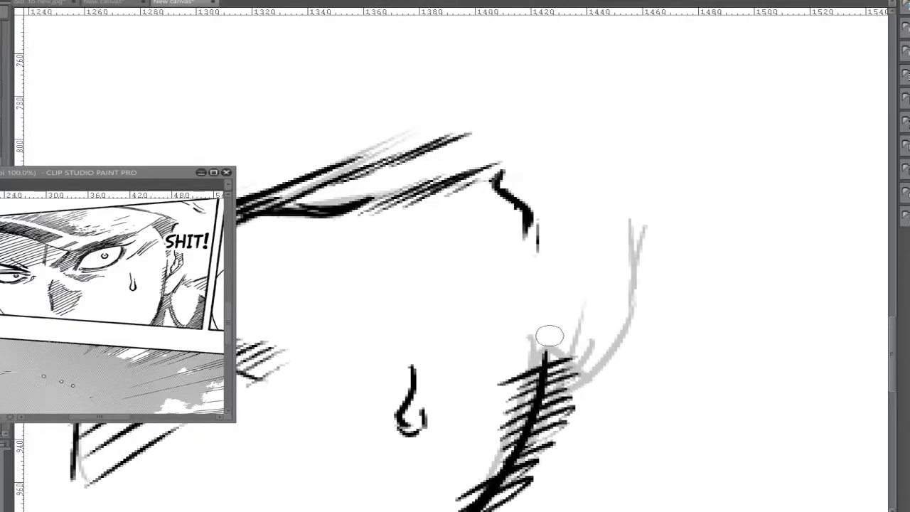
Ink the ear, the hatched sideburn, the extended cheek hatching and the neck lines behind the jaw
{"action": "left_click_drag", "start_coordinate": [603, 309], "coordinate": [620, 279]}
{"action": "scroll", "coordinate": [620, 279], "scroll_direction": "right", "scroll_amount": 1}
{"action": "left_click_drag", "start_coordinate": [569, 341], "coordinate": [577, 265]}
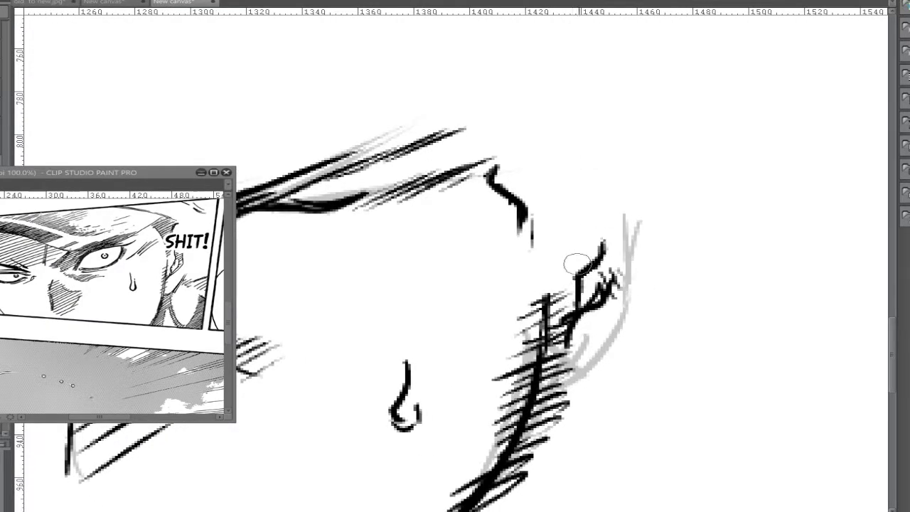
{"action": "scroll", "coordinate": [558, 204], "scroll_direction": "down", "scroll_amount": 3}
{"action": "scroll", "coordinate": [558, 214], "scroll_direction": "up", "scroll_amount": 3}
{"action": "left_click_drag", "start_coordinate": [506, 334], "coordinate": [569, 333]}
{"action": "scroll", "coordinate": [619, 203], "scroll_direction": "up", "scroll_amount": 1}
{"action": "scroll", "coordinate": [564, 181], "scroll_direction": "right", "scroll_amount": 1}
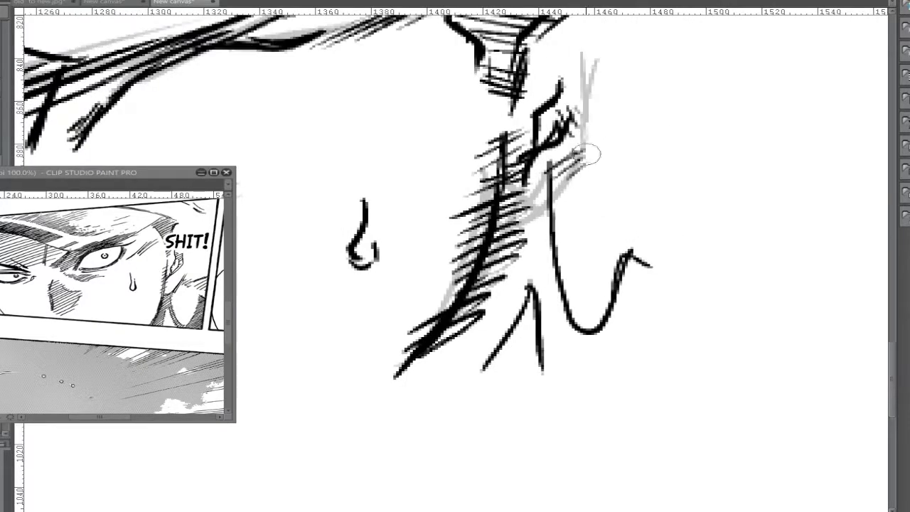
Ink the long curved strokes above the brow and the short contour strokes at the crown above the ear
{"action": "scroll", "coordinate": [656, 165], "scroll_direction": "up", "scroll_amount": 5}
{"action": "scroll", "coordinate": [656, 165], "scroll_direction": "left", "scroll_amount": 10}
{"action": "left_click_drag", "start_coordinate": [509, 58], "coordinate": [717, 100]}
{"action": "left_click_drag", "start_coordinate": [604, 78], "coordinate": [810, 118]}
{"action": "scroll", "coordinate": [585, 65], "scroll_direction": "up", "scroll_amount": 1}
{"action": "scroll", "coordinate": [585, 65], "scroll_direction": "right", "scroll_amount": 8}
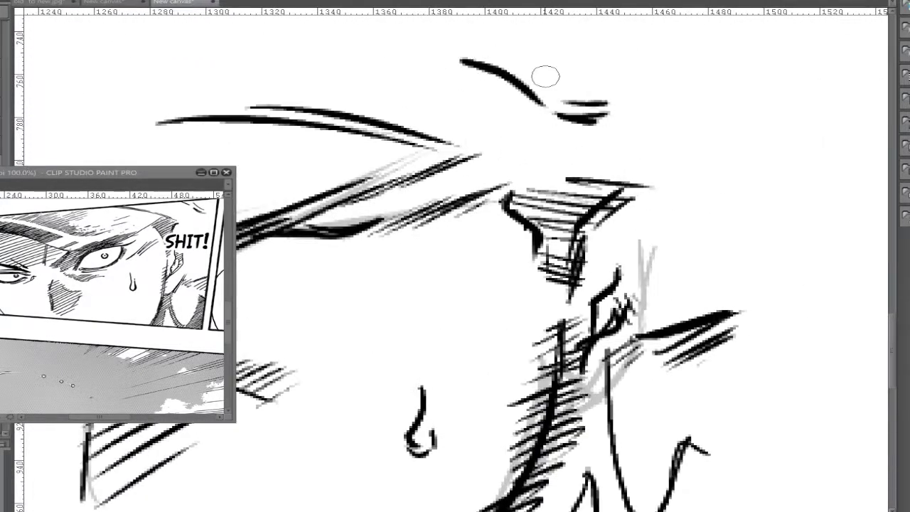
Ink the wide eye's thick upper lid and inner corner, and add a small crease beside the hatching below it
{"action": "scroll", "coordinate": [587, 124], "scroll_direction": "down", "scroll_amount": 8}
{"action": "scroll", "coordinate": [587, 124], "scroll_direction": "left", "scroll_amount": 11}
{"action": "scroll", "coordinate": [423, 317], "scroll_direction": "up", "scroll_amount": 3}
{"action": "scroll", "coordinate": [579, 254], "scroll_direction": "left", "scroll_amount": 6}
{"action": "scroll", "coordinate": [579, 254], "scroll_direction": "down", "scroll_amount": 2}
{"action": "scroll", "coordinate": [802, 319], "scroll_direction": "right", "scroll_amount": 4}
{"action": "scroll", "coordinate": [802, 320], "scroll_direction": "up", "scroll_amount": 2}
{"action": "left_click_drag", "start_coordinate": [438, 108], "coordinate": [711, 76]}
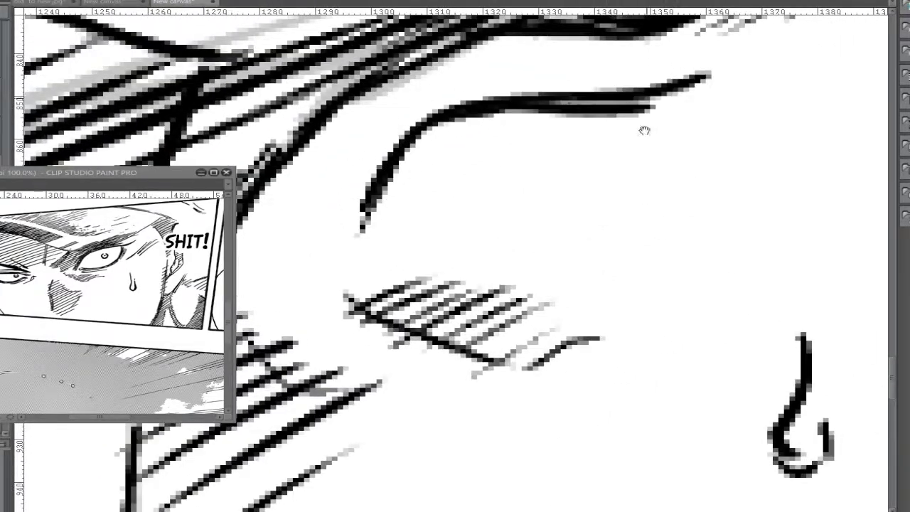
{"action": "left_click_drag", "start_coordinate": [613, 122], "coordinate": [398, 240]}
Complete the wide eye with pupil, lower lid and outer creases, and darken the brow above it with dense hatching
{"action": "scroll", "coordinate": [561, 188], "scroll_direction": "right", "scroll_amount": 3}
{"action": "scroll", "coordinate": [756, 264], "scroll_direction": "left", "scroll_amount": 5}
{"action": "scroll", "coordinate": [325, 325], "scroll_direction": "up", "scroll_amount": 3}
{"action": "scroll", "coordinate": [575, 221], "scroll_direction": "up", "scroll_amount": 2}
{"action": "scroll", "coordinate": [575, 221], "scroll_direction": "down", "scroll_amount": 4}
{"action": "scroll", "coordinate": [384, 214], "scroll_direction": "up", "scroll_amount": 6}
{"action": "scroll", "coordinate": [420, 200], "scroll_direction": "down", "scroll_amount": 5}
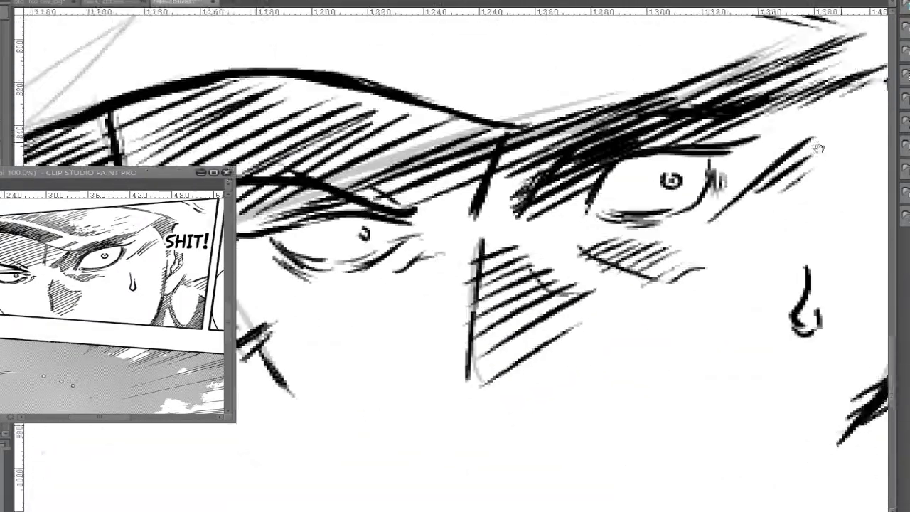
{"action": "scroll", "coordinate": [419, 199], "scroll_direction": "right", "scroll_amount": 3}
{"action": "scroll", "coordinate": [420, 200], "scroll_direction": "left", "scroll_amount": 2}
{"action": "scroll", "coordinate": [651, 172], "scroll_direction": "down", "scroll_amount": 2}
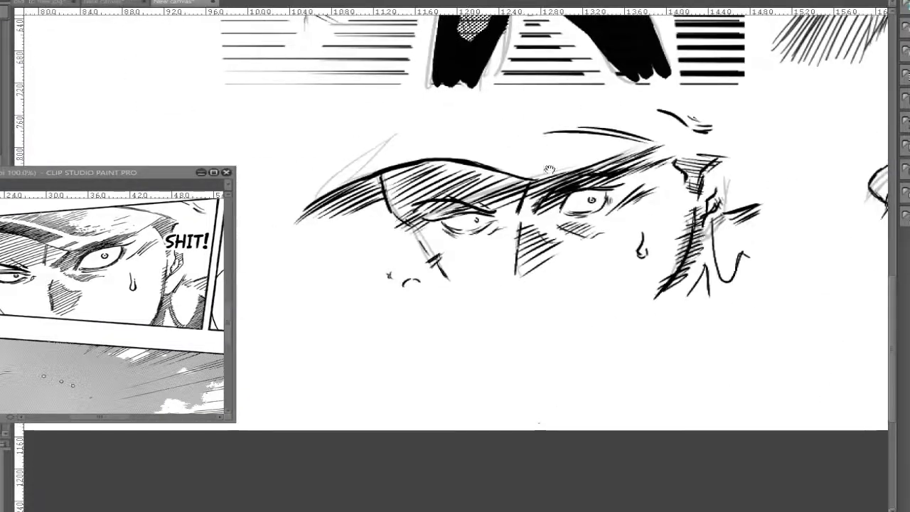
Ink the spiky tapered strokes and short vertical edge above the visor's outer end
{"action": "scroll", "coordinate": [651, 173], "scroll_direction": "up", "scroll_amount": 3}
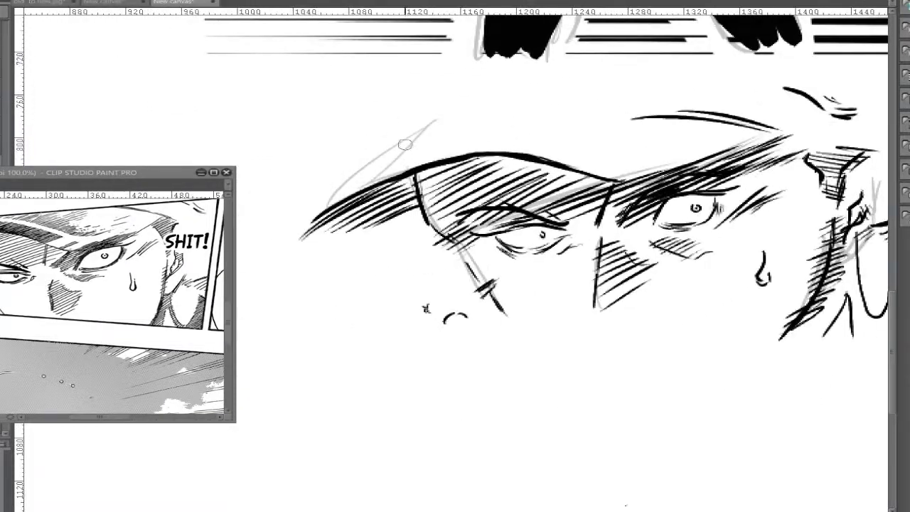
{"action": "left_click_drag", "start_coordinate": [420, 117], "coordinate": [416, 167]}
{"action": "left_click_drag", "start_coordinate": [306, 174], "coordinate": [462, 99]}
{"action": "left_click_drag", "start_coordinate": [256, 171], "coordinate": [491, 111]}
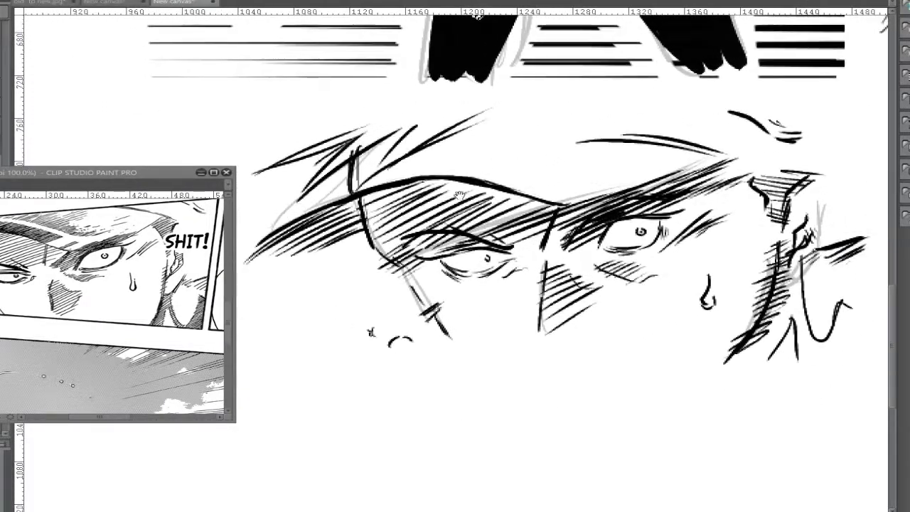
Fill the area above the thick forehead curve with diagonal hatching up to the long upper contour
{"action": "scroll", "coordinate": [460, 194], "scroll_direction": "up", "scroll_amount": 2}
{"action": "scroll", "coordinate": [455, 227], "scroll_direction": "right", "scroll_amount": 3}
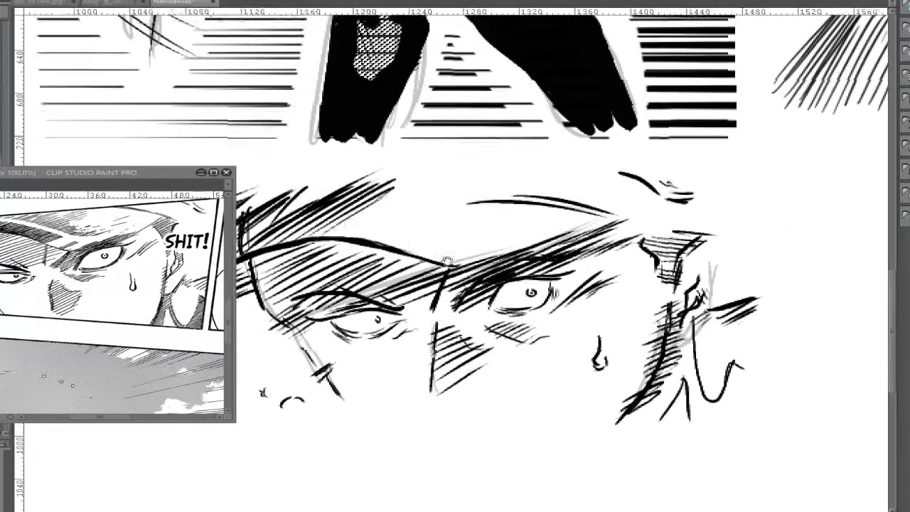
{"action": "scroll", "coordinate": [447, 260], "scroll_direction": "right", "scroll_amount": 2}
{"action": "scroll", "coordinate": [407, 240], "scroll_direction": "down", "scroll_amount": 3}
{"action": "scroll", "coordinate": [407, 240], "scroll_direction": "left", "scroll_amount": 5}
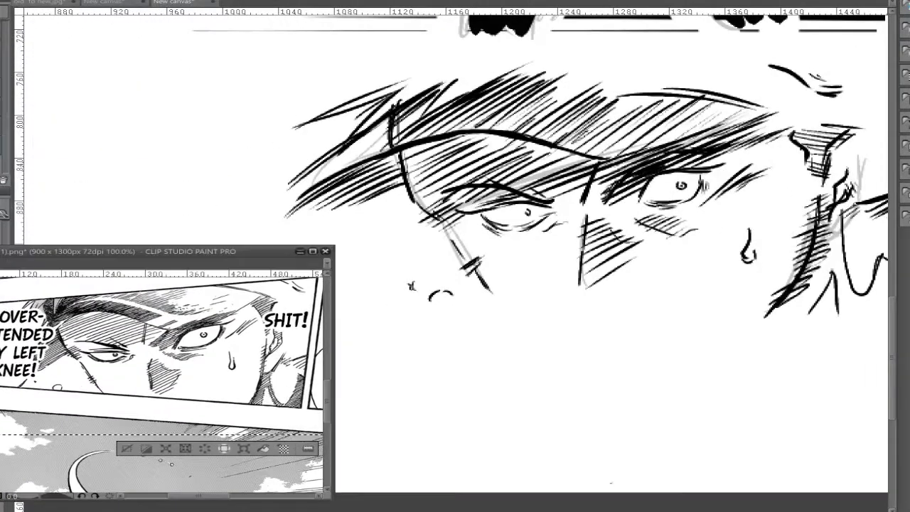
Put away the reference and erase a curved highlight strip through the hatching above the forehead curve
{"action": "scroll", "coordinate": [341, 178], "scroll_direction": "right", "scroll_amount": 6}
{"action": "scroll", "coordinate": [320, 157], "scroll_direction": "right", "scroll_amount": 7}
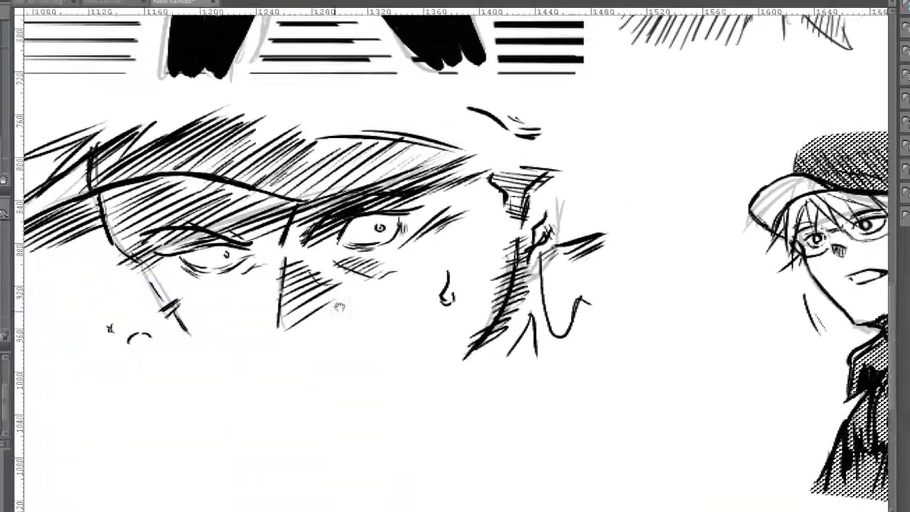
{"action": "scroll", "coordinate": [352, 184], "scroll_direction": "up", "scroll_amount": 3}
{"action": "scroll", "coordinate": [351, 184], "scroll_direction": "left", "scroll_amount": 7}
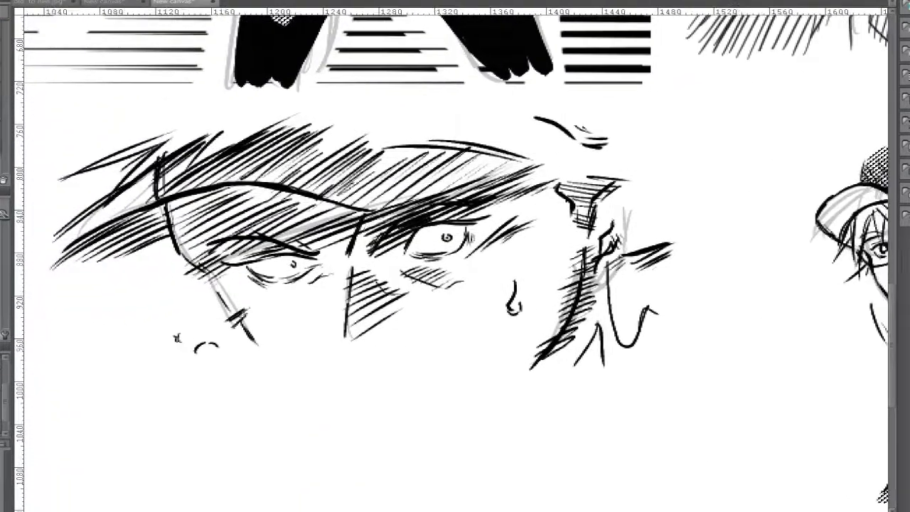
{"action": "scroll", "coordinate": [189, 314], "scroll_direction": "right", "scroll_amount": 2}
{"action": "scroll", "coordinate": [455, 278], "scroll_direction": "up", "scroll_amount": 1}
{"action": "scroll", "coordinate": [455, 277], "scroll_direction": "left", "scroll_amount": 1}
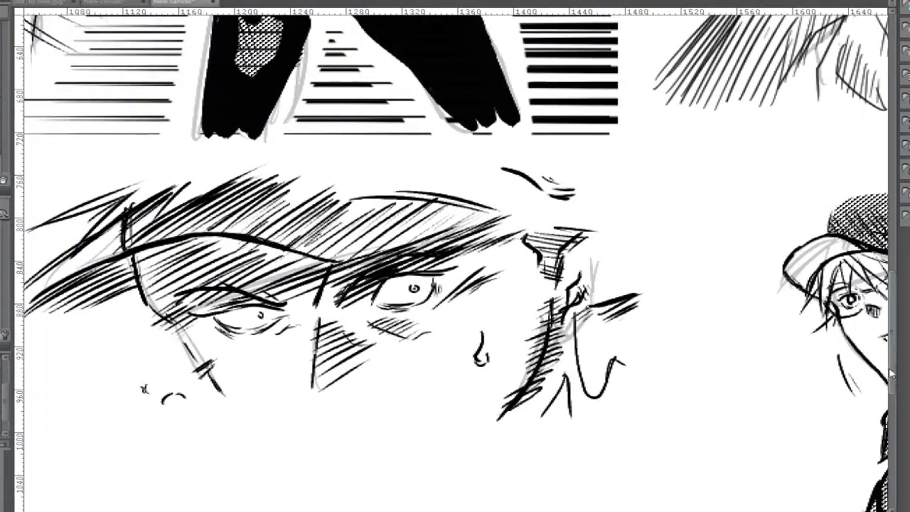
{"action": "scroll", "coordinate": [764, 381], "scroll_direction": "left", "scroll_amount": 3}
{"action": "scroll", "coordinate": [764, 382], "scroll_direction": "down", "scroll_amount": 1}
{"action": "scroll", "coordinate": [647, 299], "scroll_direction": "right", "scroll_amount": 4}
{"action": "scroll", "coordinate": [646, 298], "scroll_direction": "up", "scroll_amount": 1}
{"action": "scroll", "coordinate": [580, 152], "scroll_direction": "left", "scroll_amount": 3}
{"action": "scroll", "coordinate": [581, 151], "scroll_direction": "down", "scroll_amount": 1}
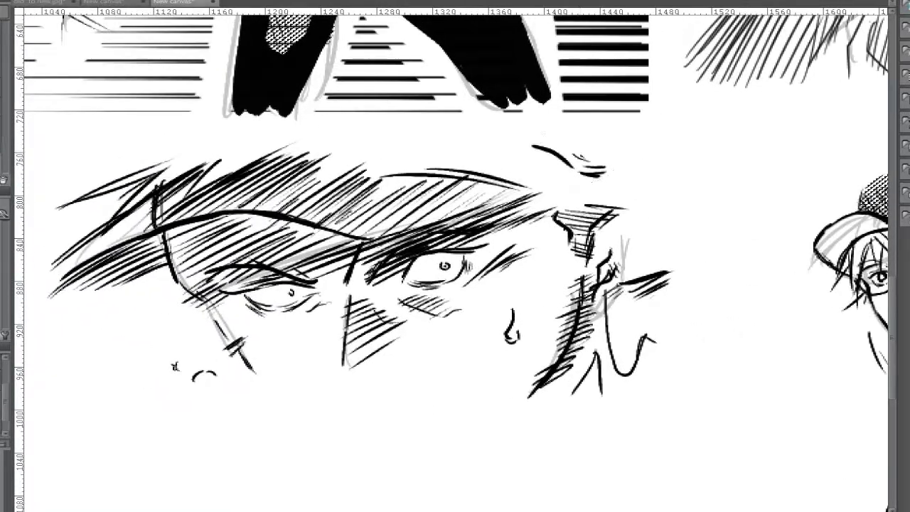
{"action": "scroll", "coordinate": [614, 269], "scroll_direction": "down", "scroll_amount": 5}
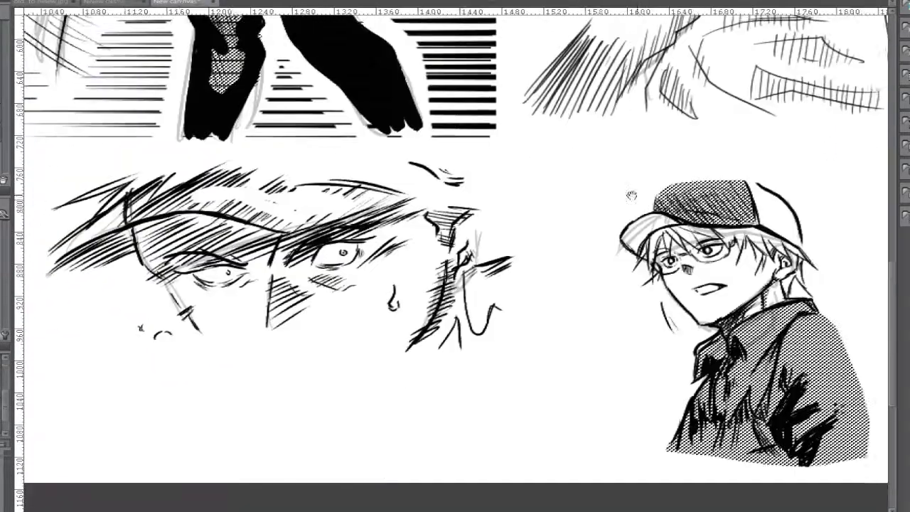
Try to frame the speed-line figure panel with a thick black rectangular border
{"action": "scroll", "coordinate": [575, 319], "scroll_direction": "up", "scroll_amount": 1}
{"action": "scroll", "coordinate": [583, 311], "scroll_direction": "up", "scroll_amount": 1}
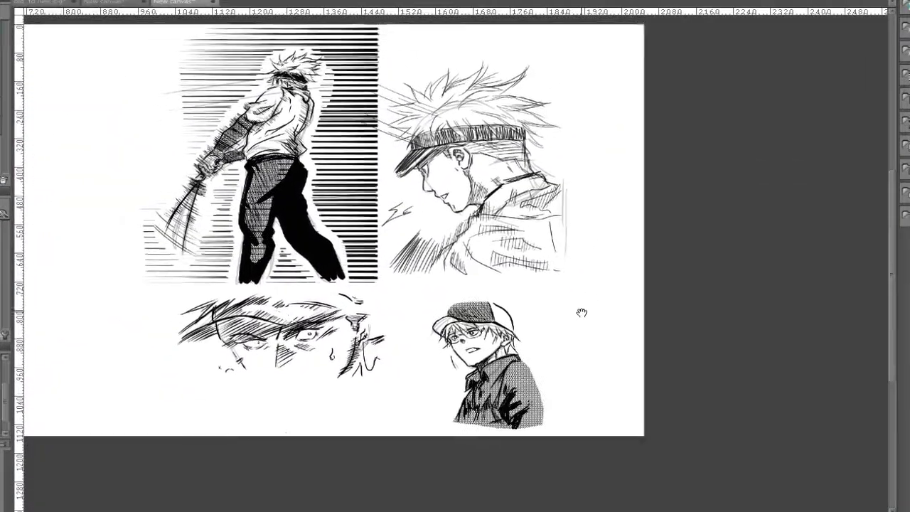
{"action": "scroll", "coordinate": [583, 311], "scroll_direction": "up", "scroll_amount": 1}
{"action": "scroll", "coordinate": [583, 311], "scroll_direction": "up", "scroll_amount": 2}
{"action": "scroll", "coordinate": [583, 311], "scroll_direction": "up", "scroll_amount": 1}
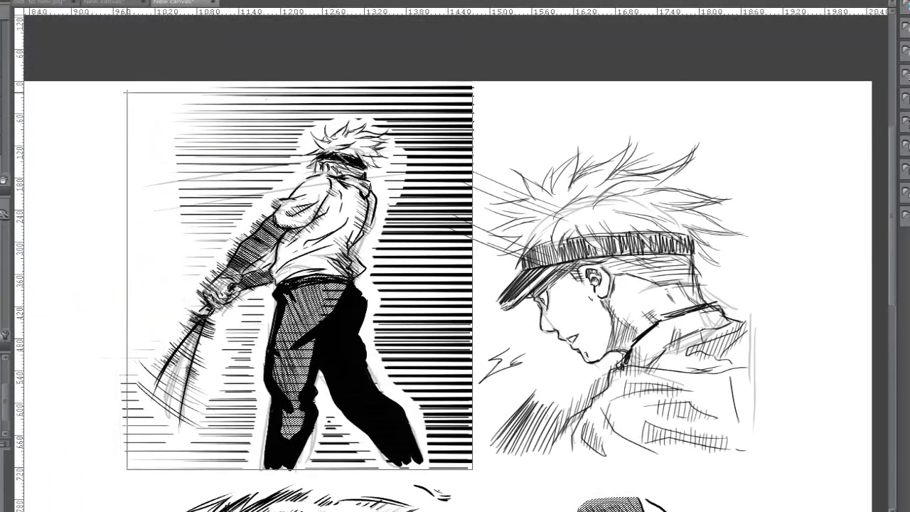
{"action": "left_click_drag", "start_coordinate": [487, 471], "coordinate": [483, 429]}
{"action": "scroll", "coordinate": [319, 353], "scroll_direction": "down", "scroll_amount": 1}
{"action": "scroll", "coordinate": [200, 163], "scroll_direction": "down", "scroll_amount": 1}
{"action": "left_click_drag", "start_coordinate": [767, 272], "coordinate": [705, 209]}
{"action": "key", "text": "ctrl+d"}
{"action": "mouse_move", "coordinate": [156, 80]}
{"action": "left_mouse_down"}
{"action": "mouse_move", "coordinate": [301, 209]}
{"action": "mouse_move", "coordinate": [402, 332]}
{"action": "left_mouse_up"}
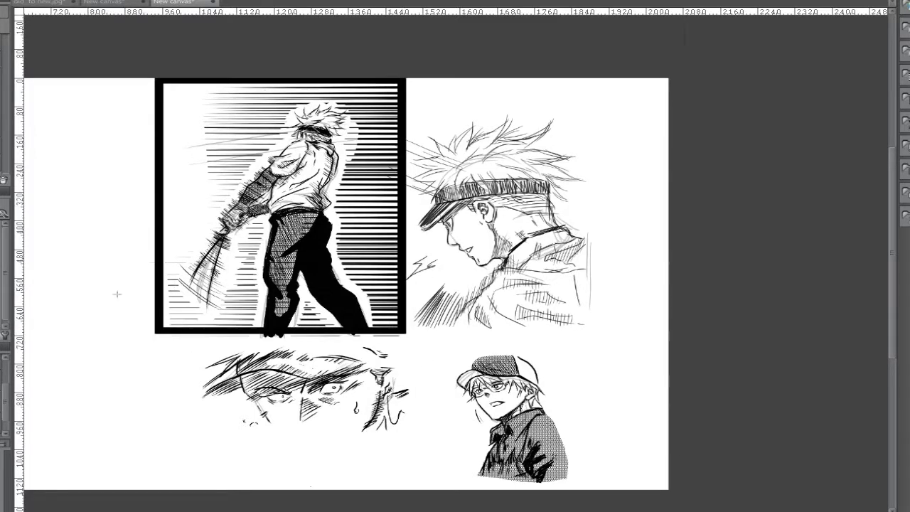
{"action": "key", "text": "ctrl+z"}
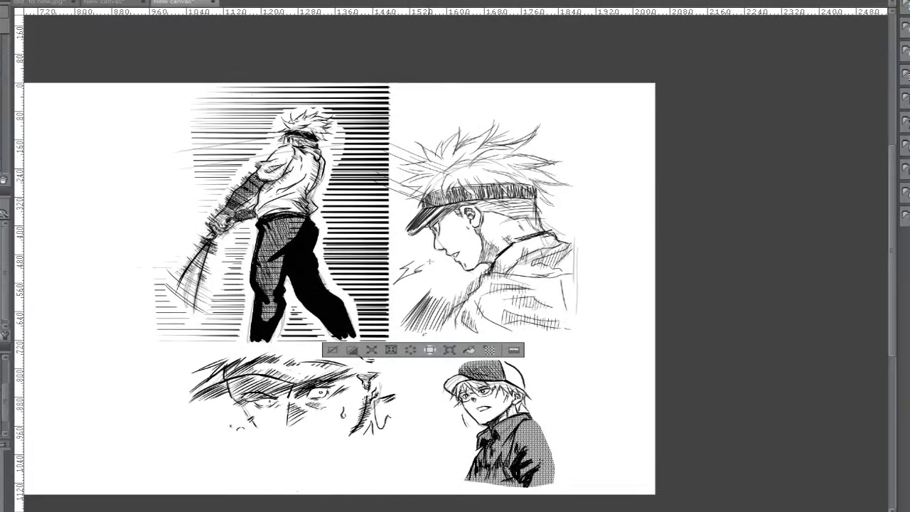
{"action": "key", "text": "ctrl+d"}
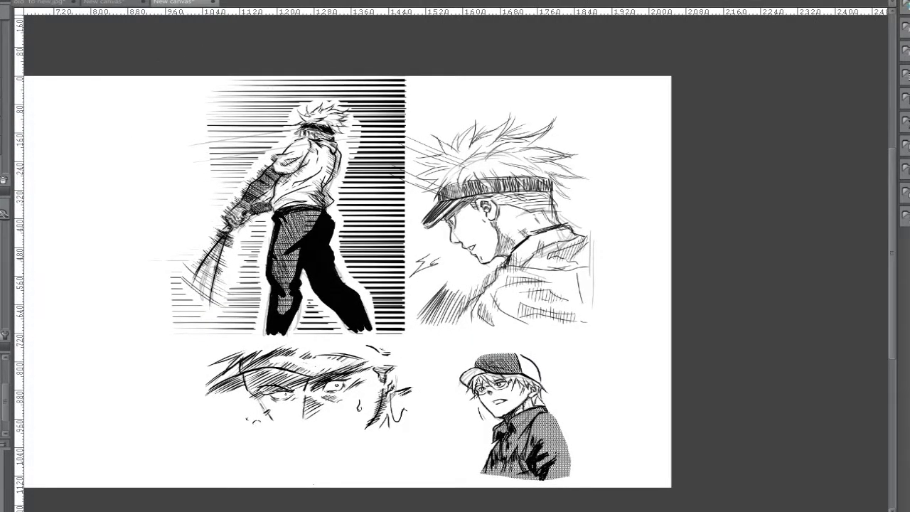
Frame the speed-line figure panel and the visor profile portrait beside it with thinner black rectangular borders
{"action": "left_click_drag", "start_coordinate": [191, 120], "coordinate": [152, 137]}
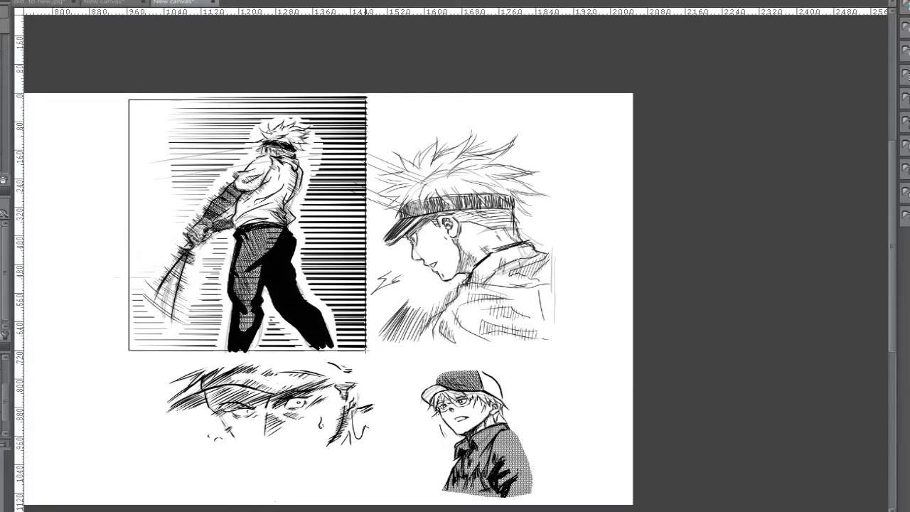
{"action": "key", "text": "ctrl+plus"}
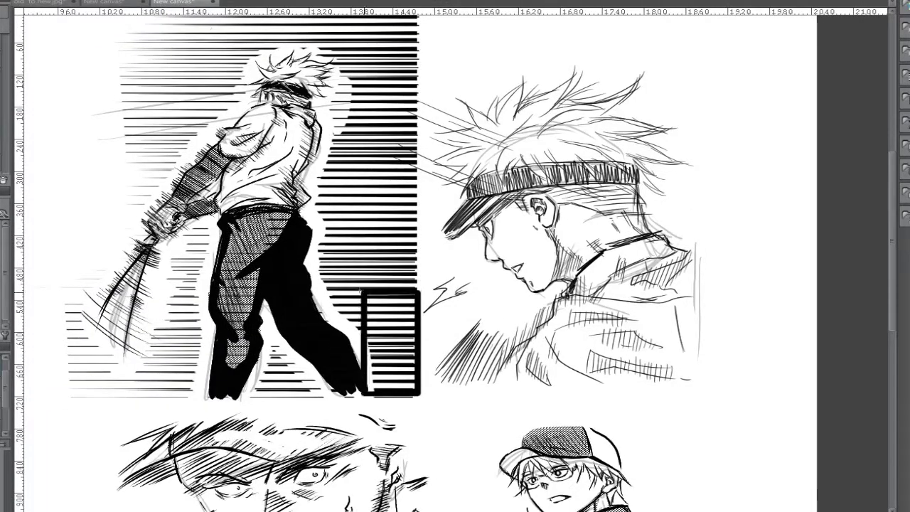
{"action": "left_click_drag", "start_coordinate": [423, 21], "coordinate": [323, 49]}
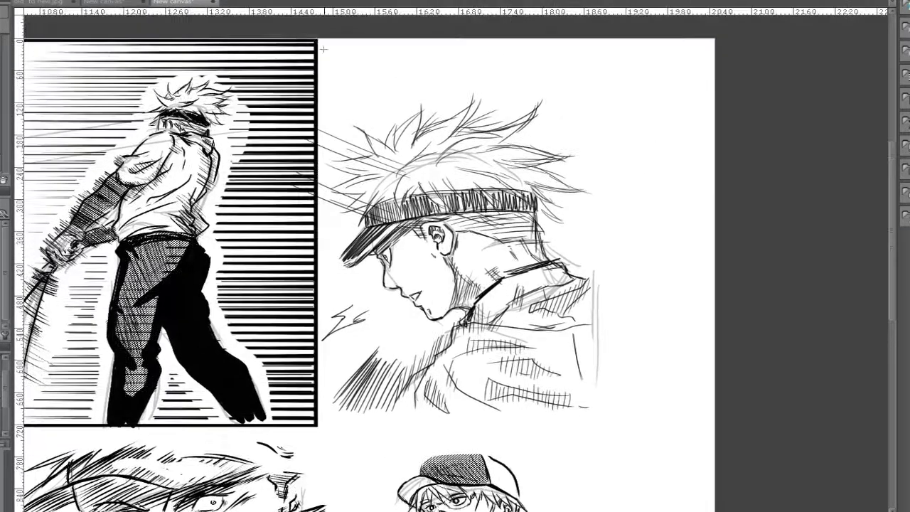
{"action": "mouse_move", "coordinate": [350, 123]}
{"action": "left_mouse_down"}
{"action": "mouse_move", "coordinate": [648, 425]}
{"action": "mouse_move", "coordinate": [600, 423]}
{"action": "left_mouse_up"}
Frame the capped boy with a black rectangle cutting through his shoulder, and erase the sleeve tone and ink extending beyond it
{"action": "scroll", "coordinate": [647, 359], "scroll_direction": "down", "scroll_amount": 5}
{"action": "mouse_move", "coordinate": [348, 209]}
{"action": "left_mouse_down"}
{"action": "mouse_move", "coordinate": [440, 290]}
{"action": "mouse_move", "coordinate": [606, 402]}
{"action": "left_mouse_up"}
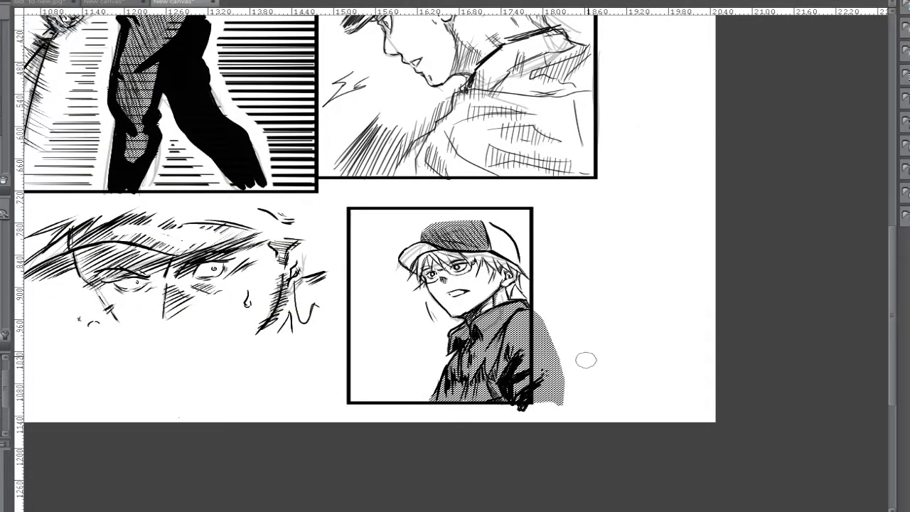
{"action": "left_click_drag", "start_coordinate": [548, 370], "coordinate": [584, 370]}
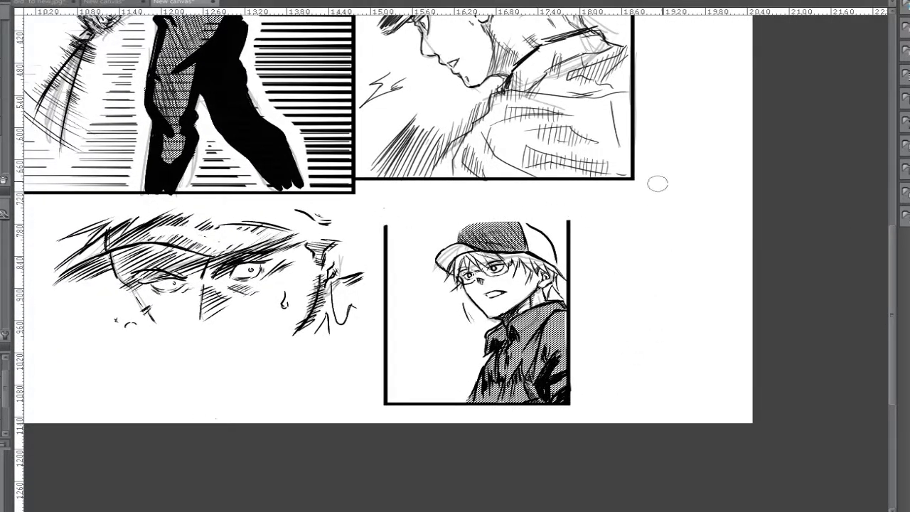
{"action": "scroll", "coordinate": [561, 384], "scroll_direction": "up", "scroll_amount": 2}
{"action": "key", "text": "ctrl+z"}
{"action": "key", "text": "ctrl+y"}
{"action": "key", "text": "ctrl+z"}
{"action": "key", "text": "ctrl+y"}
{"action": "key", "text": "ctrl+y"}
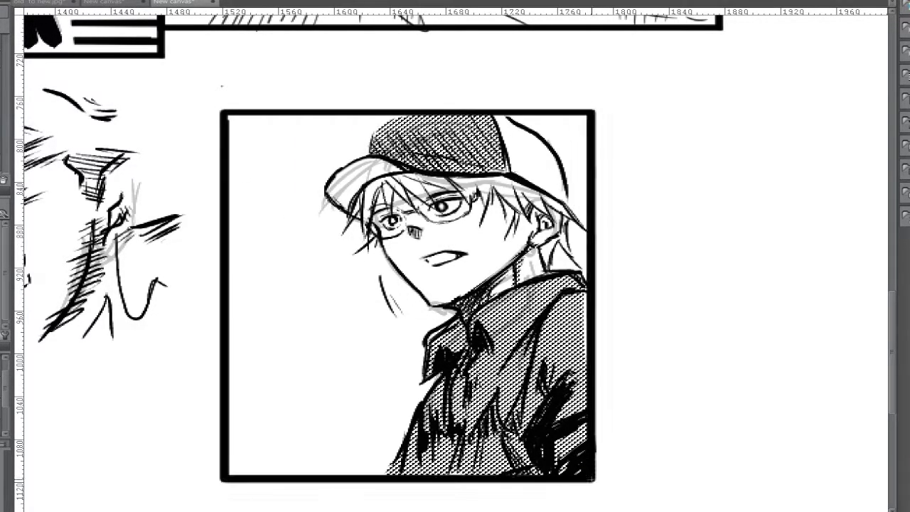
Try to frame the intense-eyes close-up with a tight black rectangle
{"action": "scroll", "coordinate": [772, 396], "scroll_direction": "left", "scroll_amount": 10}
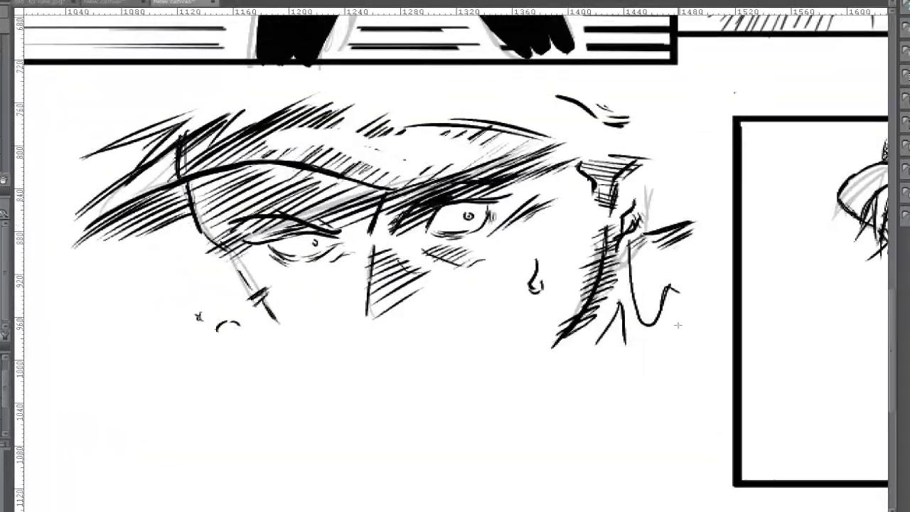
{"action": "mouse_move", "coordinate": [677, 325]}
{"action": "left_mouse_down"}
{"action": "mouse_move", "coordinate": [88, 126]}
{"action": "mouse_move", "coordinate": [76, 112]}
{"action": "mouse_move", "coordinate": [83, 93]}
{"action": "left_mouse_up"}
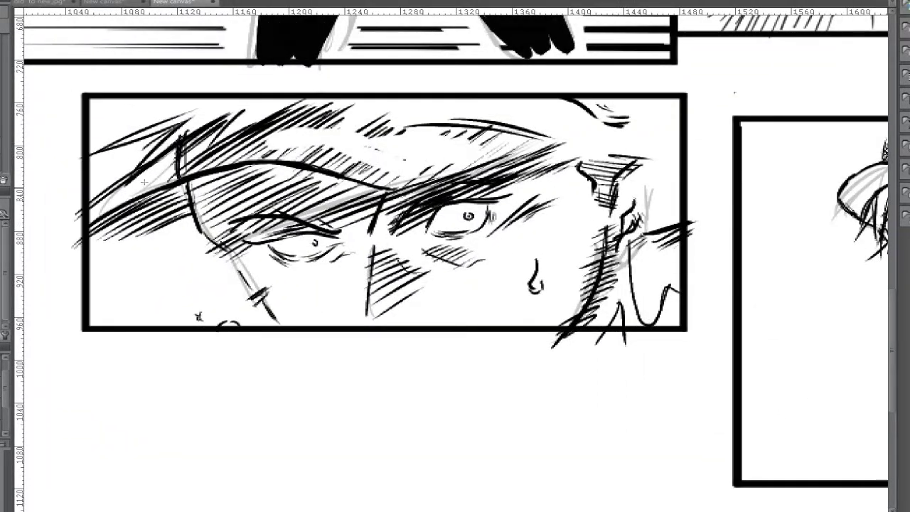
{"action": "key", "text": "ctrl+z"}
{"action": "key", "text": "ctrl+z"}
{"action": "key", "text": "ctrl+z"}
Frame the intense-eyes close-up with a roomier black rectangle and extend the broken face contour down to its lower edge
{"action": "mouse_move", "coordinate": [680, 339]}
{"action": "left_mouse_down"}
{"action": "mouse_move", "coordinate": [121, 137]}
{"action": "mouse_move", "coordinate": [52, 99]}
{"action": "mouse_move", "coordinate": [692, 360]}
{"action": "left_mouse_up"}
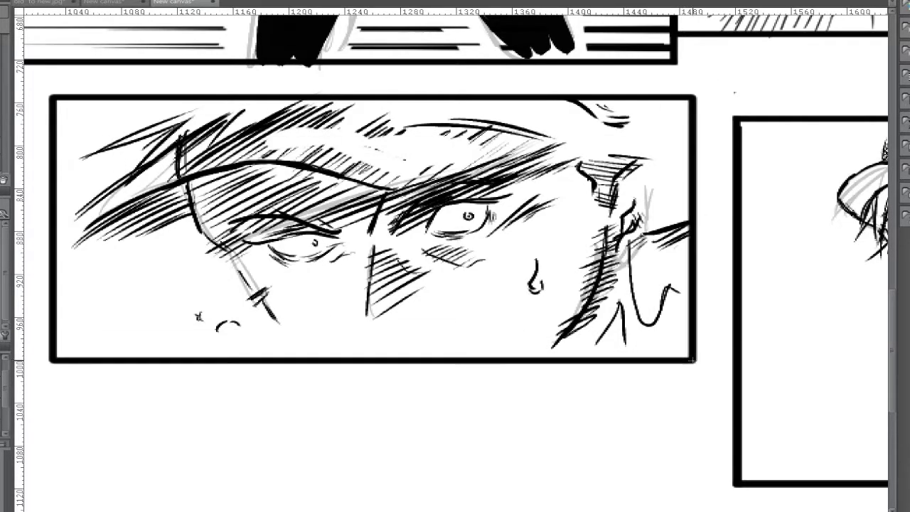
{"action": "scroll", "coordinate": [289, 335], "scroll_direction": "up", "scroll_amount": 5}
{"action": "left_click_drag", "start_coordinate": [265, 308], "coordinate": [311, 355]}
{"action": "scroll", "coordinate": [299, 342], "scroll_direction": "down", "scroll_amount": 5}
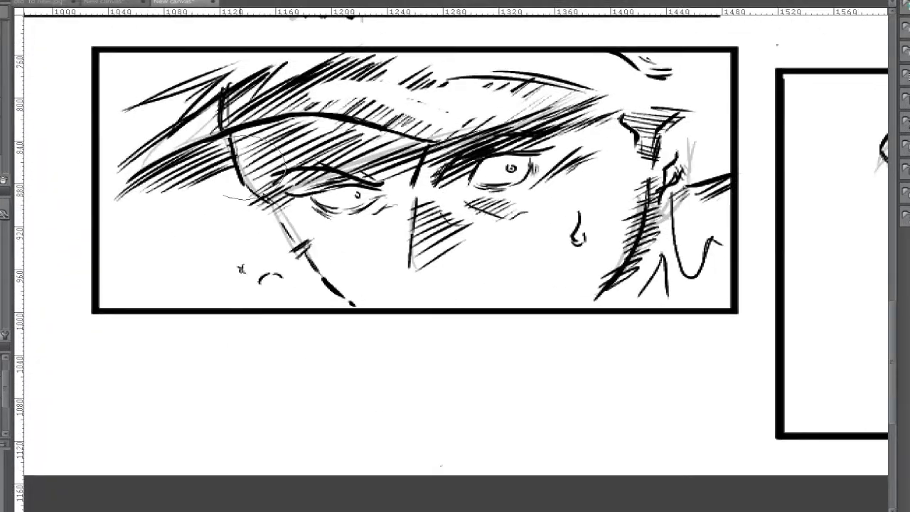
Erase the stray marks outside the border of the intense-eyes panel
{"action": "scroll", "coordinate": [455, 256], "scroll_direction": "down", "scroll_amount": 3}
{"action": "scroll", "coordinate": [183, 284], "scroll_direction": "up", "scroll_amount": 3}
{"action": "left_click_drag", "start_coordinate": [183, 284], "coordinate": [756, 108]}
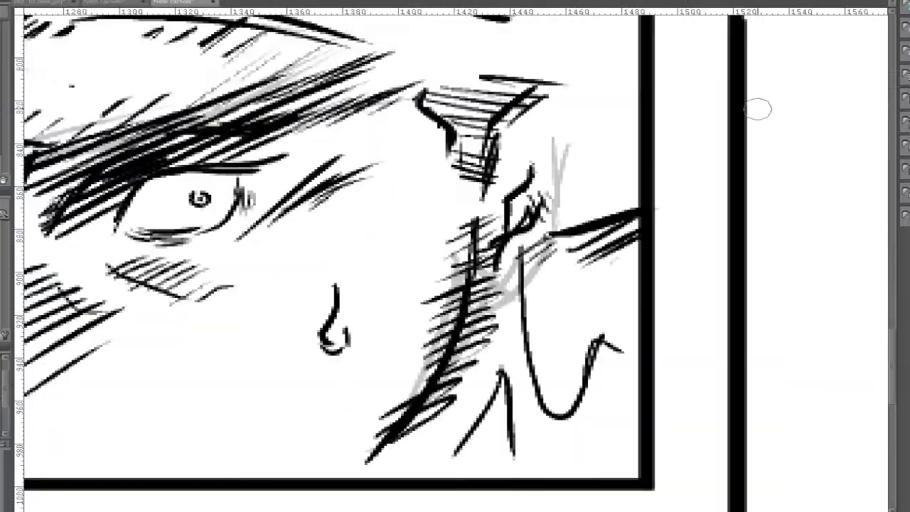
{"action": "scroll", "coordinate": [668, 224], "scroll_direction": "down", "scroll_amount": 3}
{"action": "scroll", "coordinate": [668, 225], "scroll_direction": "down", "scroll_amount": 5}
{"action": "left_click_drag", "start_coordinate": [647, 254], "coordinate": [704, 340]}
{"action": "scroll", "coordinate": [455, 270], "scroll_direction": "down", "scroll_amount": 2}
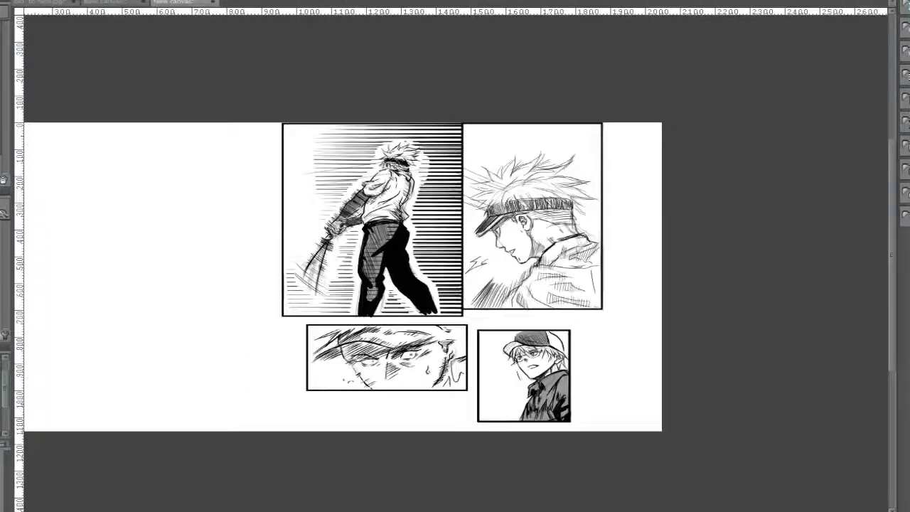
Handwrite the title "Robo x Laserbeam" in thick black strokes, running downward along the outer side of the profile portrait panel
{"action": "scroll", "coordinate": [456, 270], "scroll_direction": "down", "scroll_amount": 1}
{"action": "left_click_drag", "start_coordinate": [498, 285], "coordinate": [426, 213]}
{"action": "scroll", "coordinate": [427, 213], "scroll_direction": "up", "scroll_amount": 5}
{"action": "left_click_drag", "start_coordinate": [331, 179], "coordinate": [346, 142]}
{"action": "left_click_drag", "start_coordinate": [477, 162], "coordinate": [498, 151]}
{"action": "left_click_drag", "start_coordinate": [544, 128], "coordinate": [599, 176]}
{"action": "left_click_drag", "start_coordinate": [583, 121], "coordinate": [547, 182]}
{"action": "left_click_drag", "start_coordinate": [641, 140], "coordinate": [416, 154]}
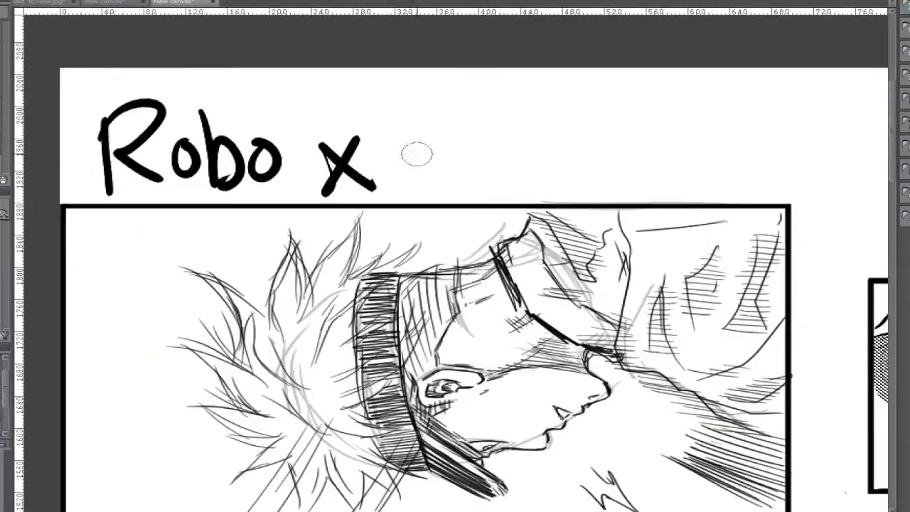
{"action": "left_click_drag", "start_coordinate": [567, 167], "coordinate": [605, 127]}
{"action": "left_click_drag", "start_coordinate": [607, 96], "coordinate": [547, 100]}
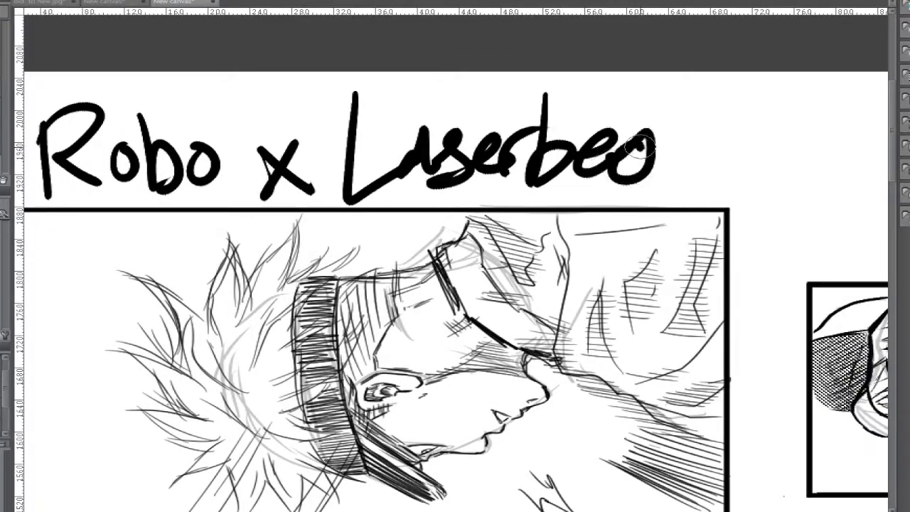
{"action": "left_click_drag", "start_coordinate": [639, 142], "coordinate": [704, 178]}
Crop the canvas to the four framed panels and the title, removing the empty area beside the speed-line panel
{"action": "scroll", "coordinate": [610, 254], "scroll_direction": "down", "scroll_amount": 2}
{"action": "mouse_move", "coordinate": [609, 254]}
{"action": "left_mouse_down"}
{"action": "mouse_move", "coordinate": [682, 240]}
{"action": "mouse_move", "coordinate": [745, 187]}
{"action": "left_mouse_up"}
{"action": "left_click", "coordinate": [569, 186]}
{"action": "mouse_move", "coordinate": [569, 186]}
{"action": "left_mouse_down"}
{"action": "mouse_move", "coordinate": [612, 255]}
{"action": "mouse_move", "coordinate": [626, 305]}
{"action": "mouse_move", "coordinate": [611, 355]}
{"action": "mouse_move", "coordinate": [584, 398]}
{"action": "left_mouse_up"}
{"action": "scroll", "coordinate": [455, 256], "scroll_direction": "up", "scroll_amount": 1}
{"action": "left_click_drag", "start_coordinate": [455, 256], "coordinate": [512, 213]}
{"action": "scroll", "coordinate": [455, 256], "scroll_direction": "down", "scroll_amount": 2}
{"action": "left_click_drag", "start_coordinate": [455, 256], "coordinate": [106, 81]}
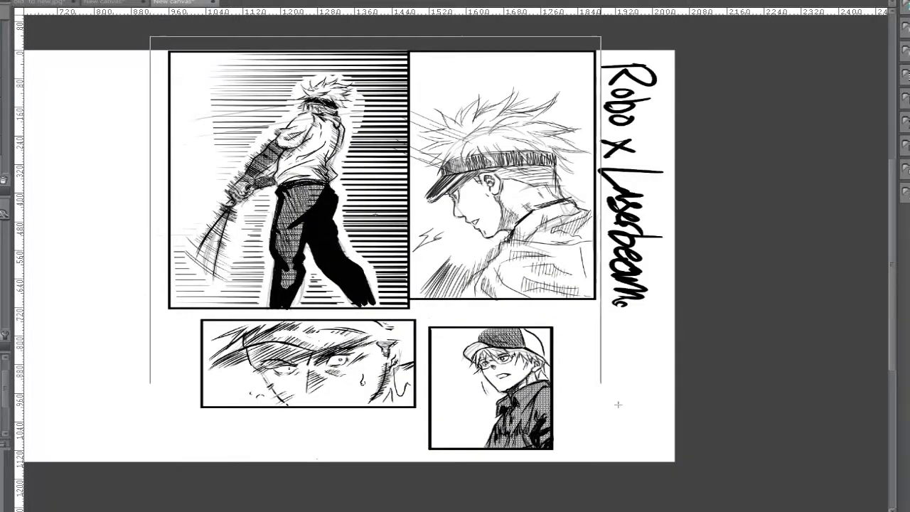
{"action": "left_click_drag", "start_coordinate": [455, 256], "coordinate": [362, 247]}
Handwrite "Fanart by" and the artist's signature in black in the blank space beside the capped boy's panel
{"action": "scroll", "coordinate": [314, 170], "scroll_direction": "up", "scroll_amount": 3}
{"action": "left_click_drag", "start_coordinate": [309, 213], "coordinate": [264, 214]}
{"action": "left_click_drag", "start_coordinate": [265, 215], "coordinate": [299, 118]}
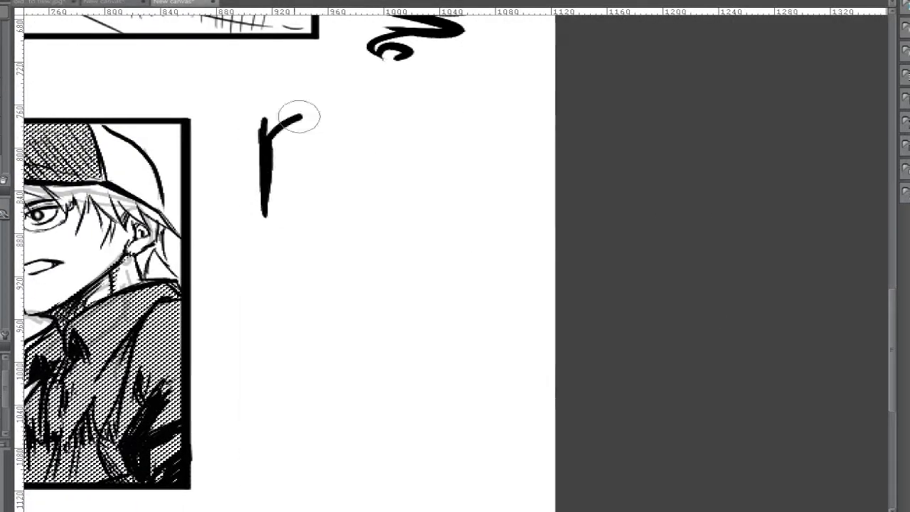
{"action": "mouse_move", "coordinate": [369, 128]}
{"action": "left_mouse_down"}
{"action": "mouse_move", "coordinate": [258, 300]}
{"action": "mouse_move", "coordinate": [221, 239]}
{"action": "left_mouse_up"}
{"action": "mouse_move", "coordinate": [234, 234]}
{"action": "left_mouse_down"}
{"action": "mouse_move", "coordinate": [284, 335]}
{"action": "mouse_move", "coordinate": [459, 189]}
{"action": "mouse_move", "coordinate": [527, 157]}
{"action": "left_mouse_up"}
{"action": "left_click_drag", "start_coordinate": [542, 55], "coordinate": [558, 233]}
{"action": "scroll", "coordinate": [562, 232], "scroll_direction": "down", "scroll_amount": 2}
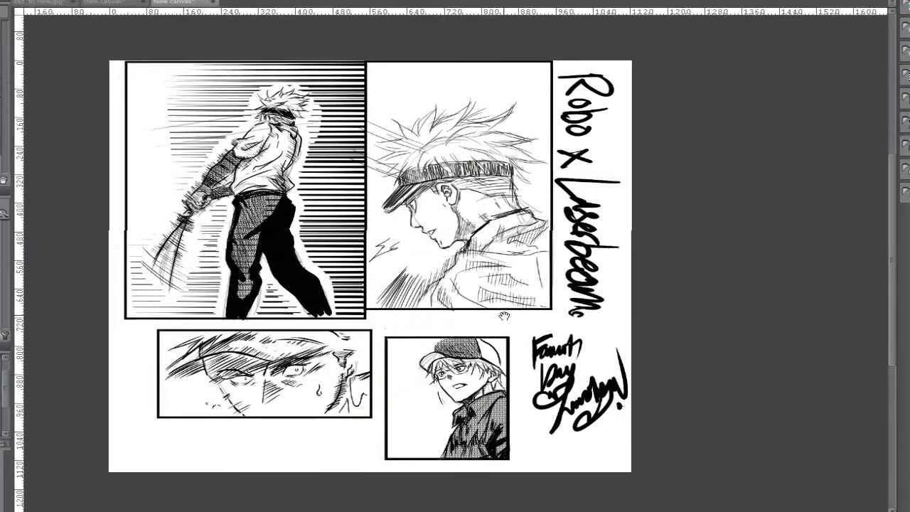
{"action": "key", "text": "alt+Tab"}
{"action": "key", "text": "alt+Tab"}
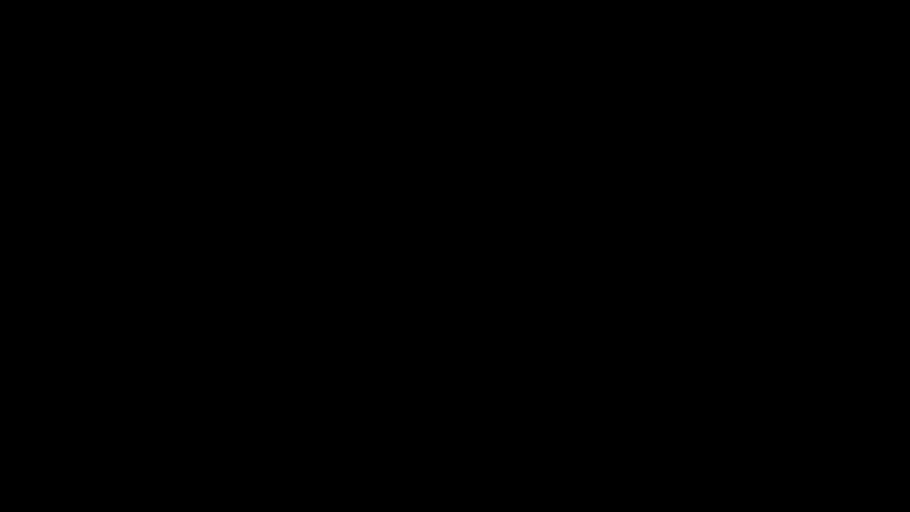